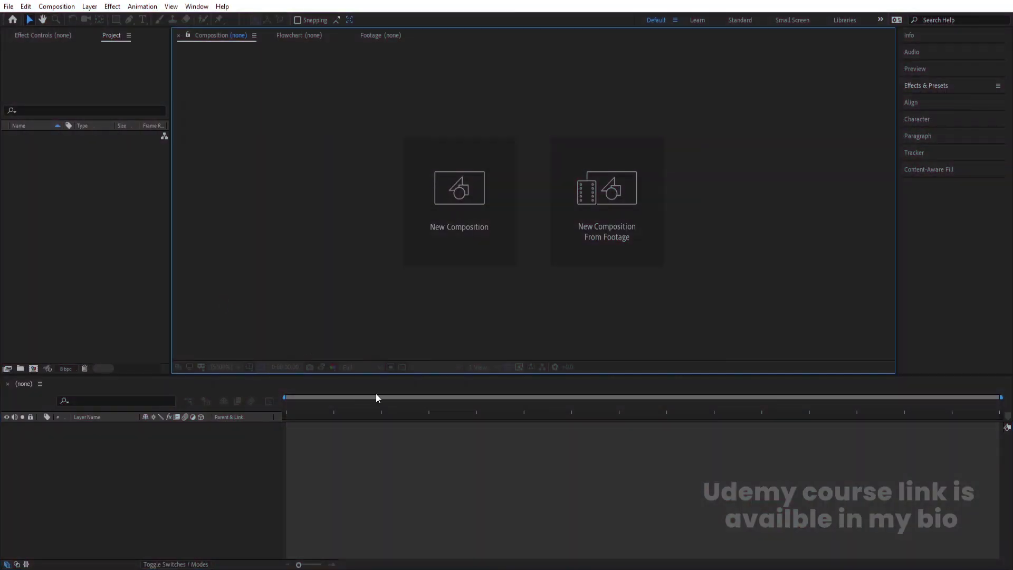
Step: Create a 1920 x 1080 composition named Main Animation with a white (FFFFFF) background and show the title/action safe guides
left_click(455, 221)
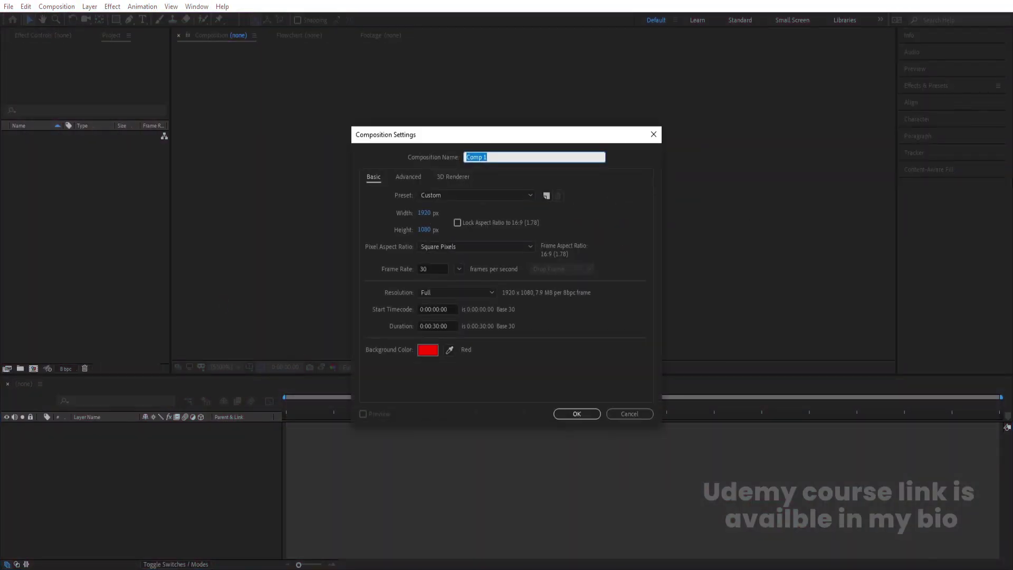
type("Main Animation")
left_click(427, 350)
left_click(46, 203)
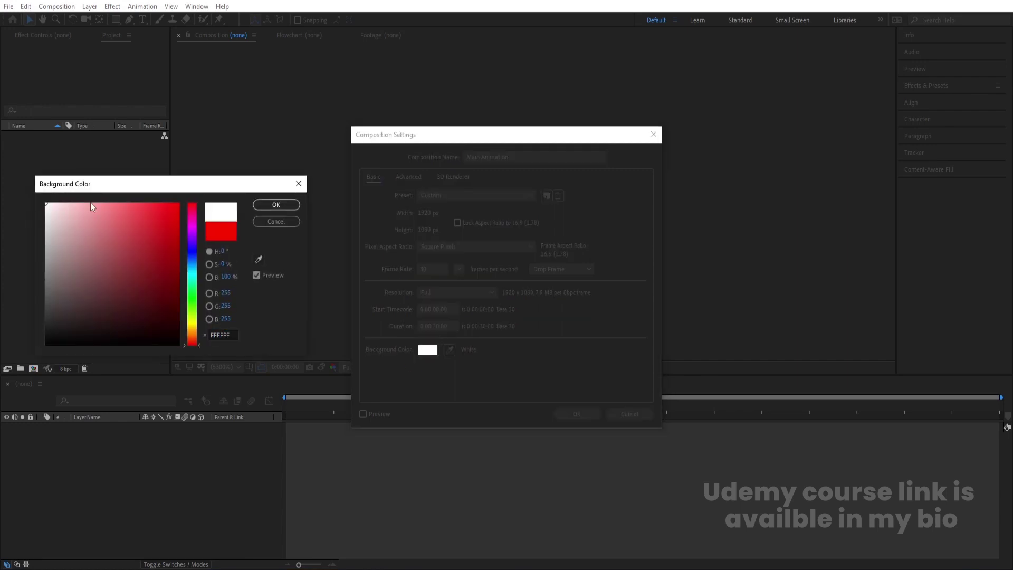
left_click(260, 208)
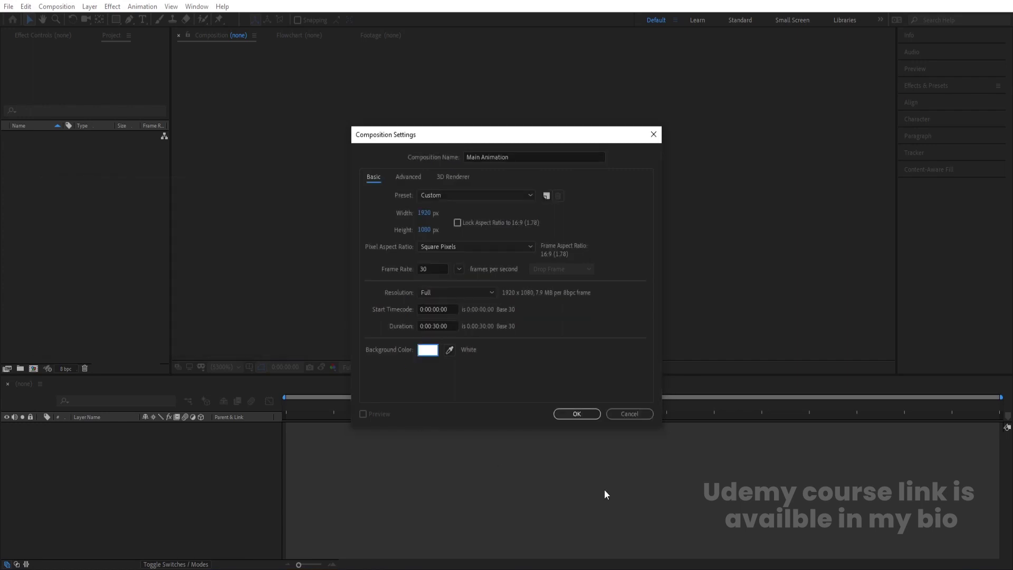
left_click(576, 414)
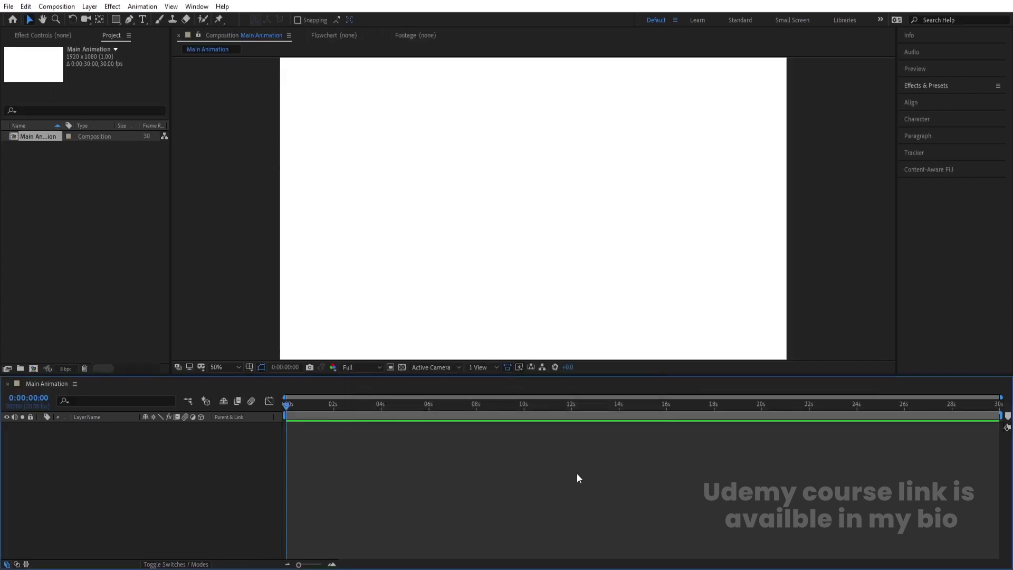
left_click(248, 368)
left_click(274, 383)
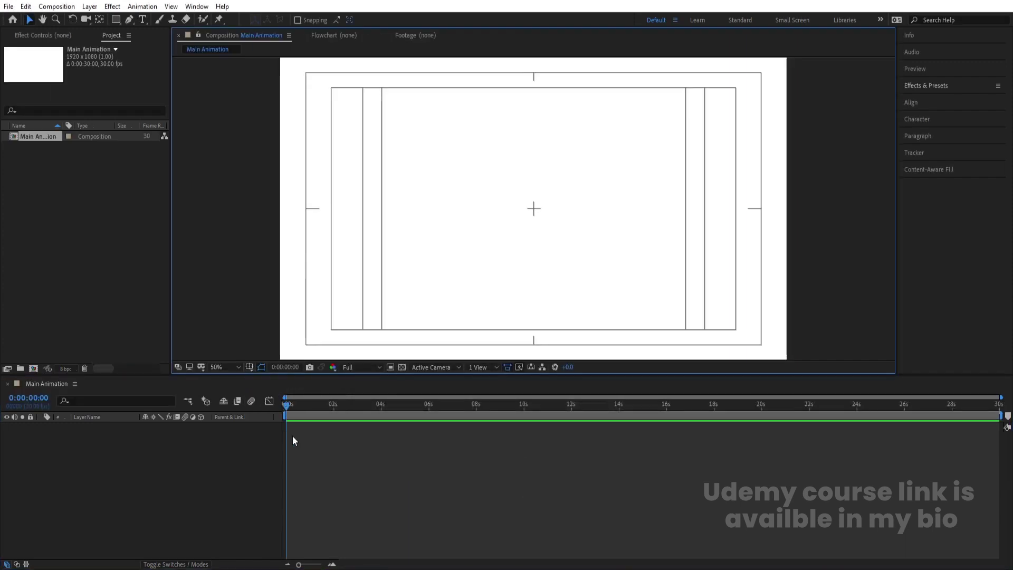
Step: Add a text layer reading MOTION in Poppins Medium with tracking set to 0
left_click(142, 20)
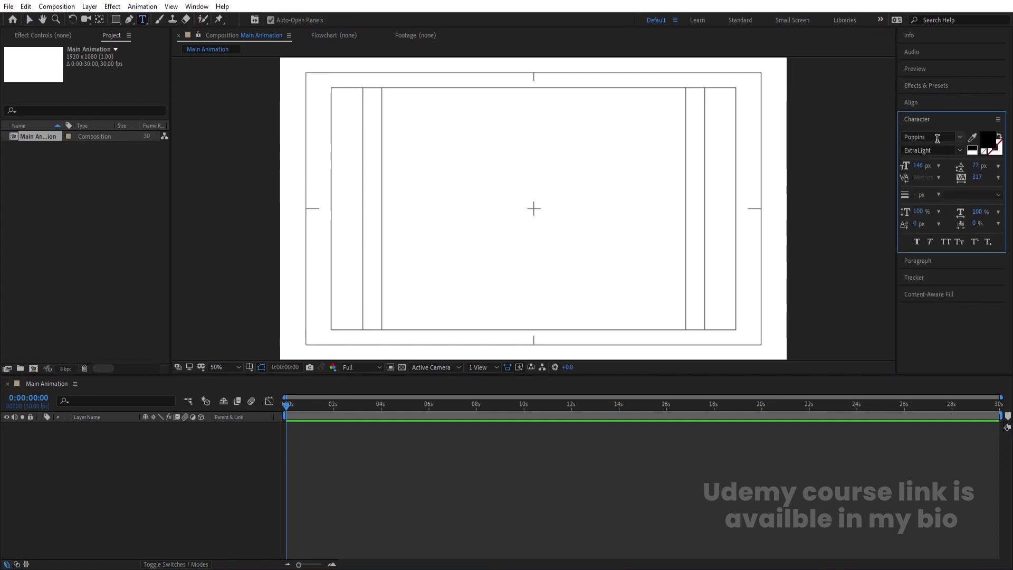
left_click(959, 154)
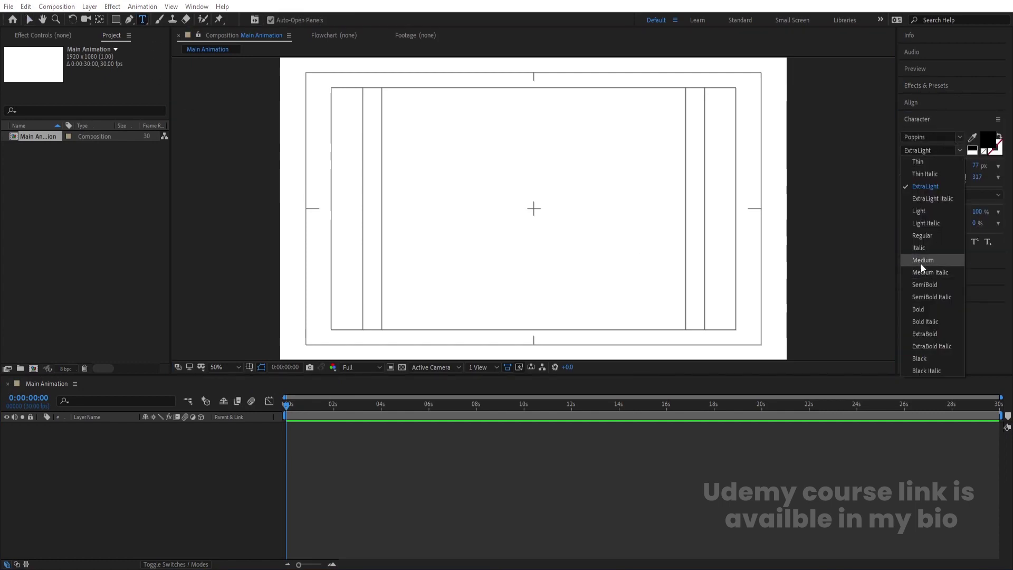
left_click(923, 261)
left_click(977, 177)
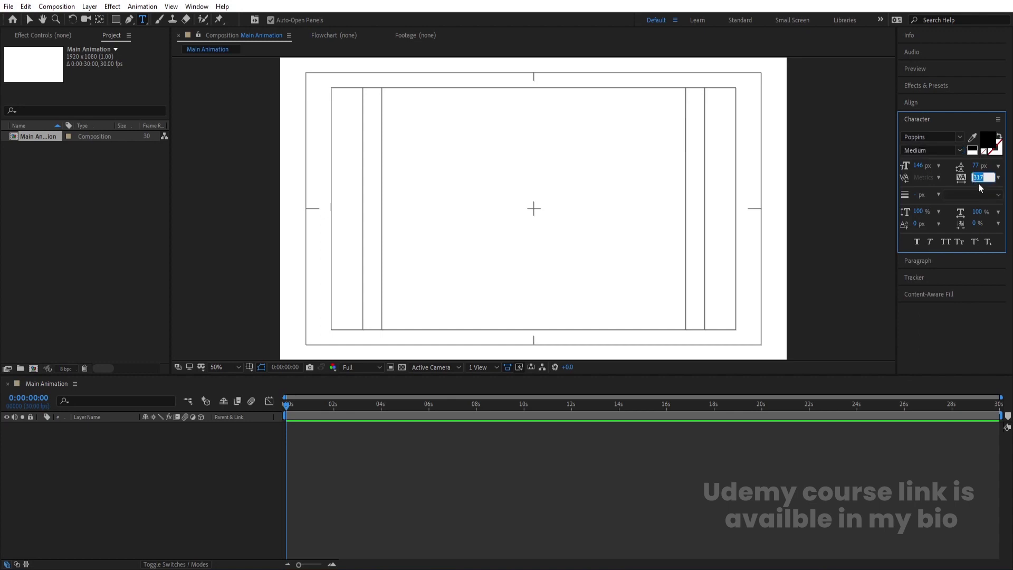
type("0")
key("Num_Lock")
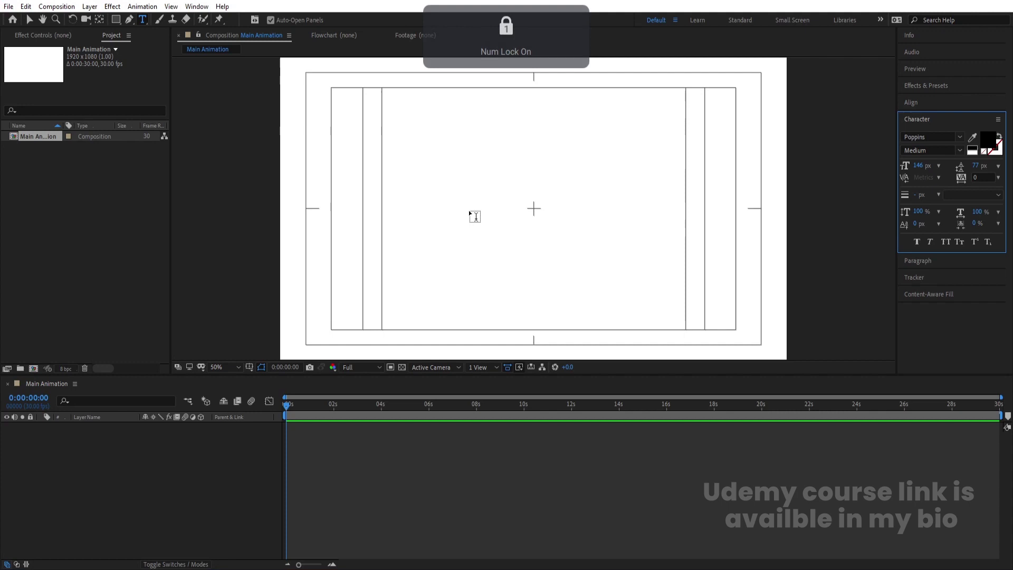
left_click(471, 216)
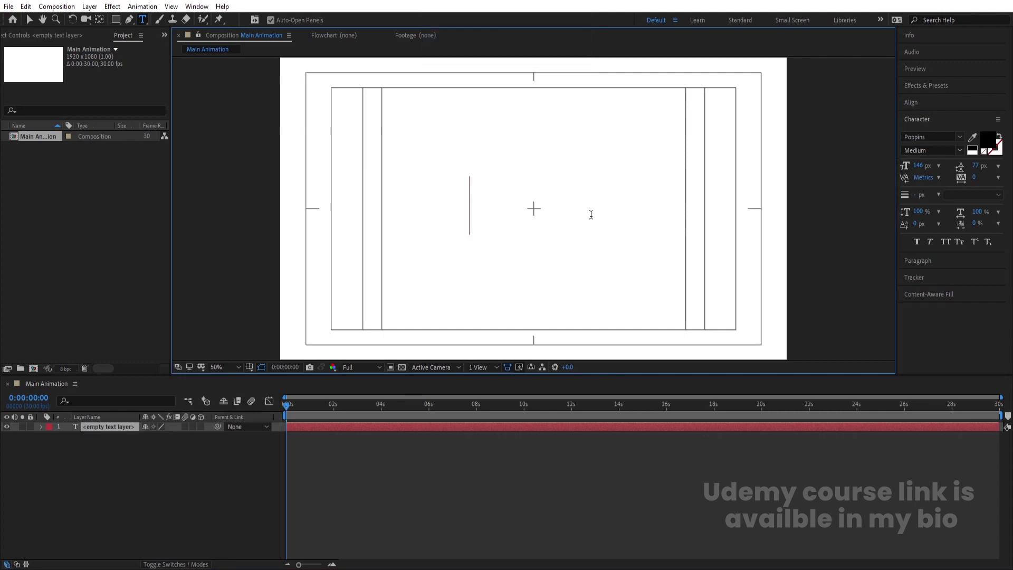
type("MOTION")
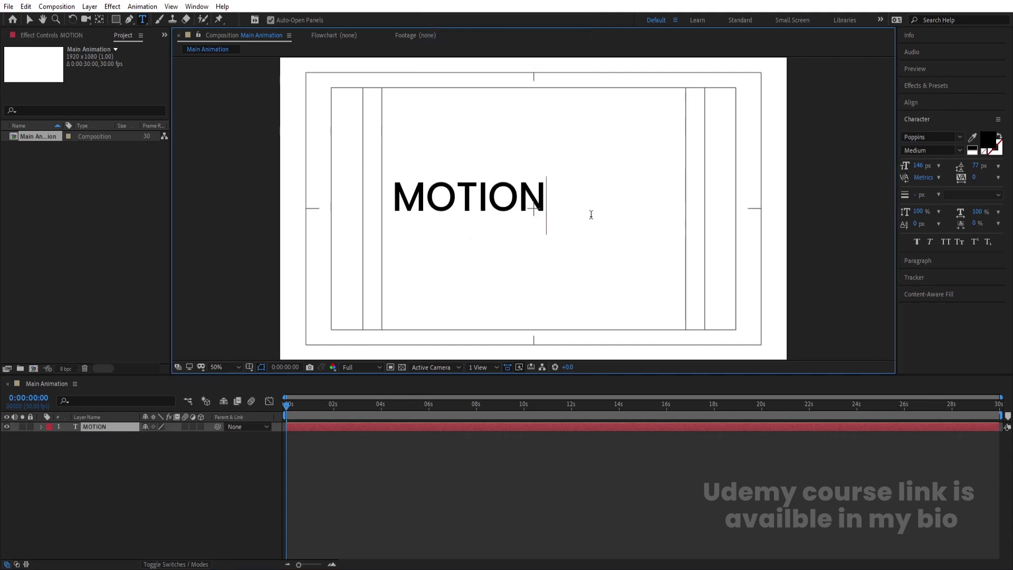
Step: Change the font style of the whole MOTION text to Bold
key("ctrl+a")
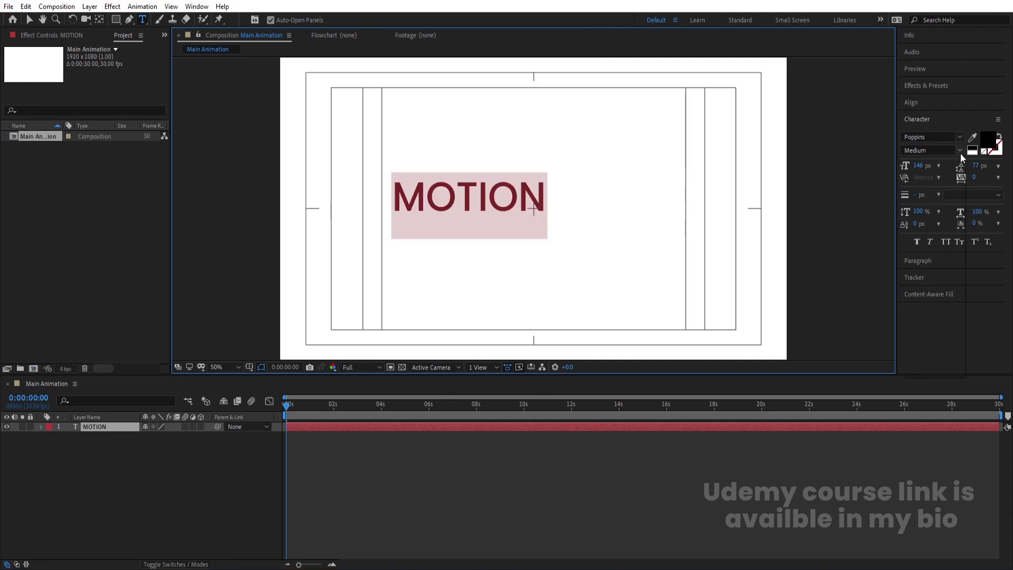
left_click(960, 151)
left_click(928, 308)
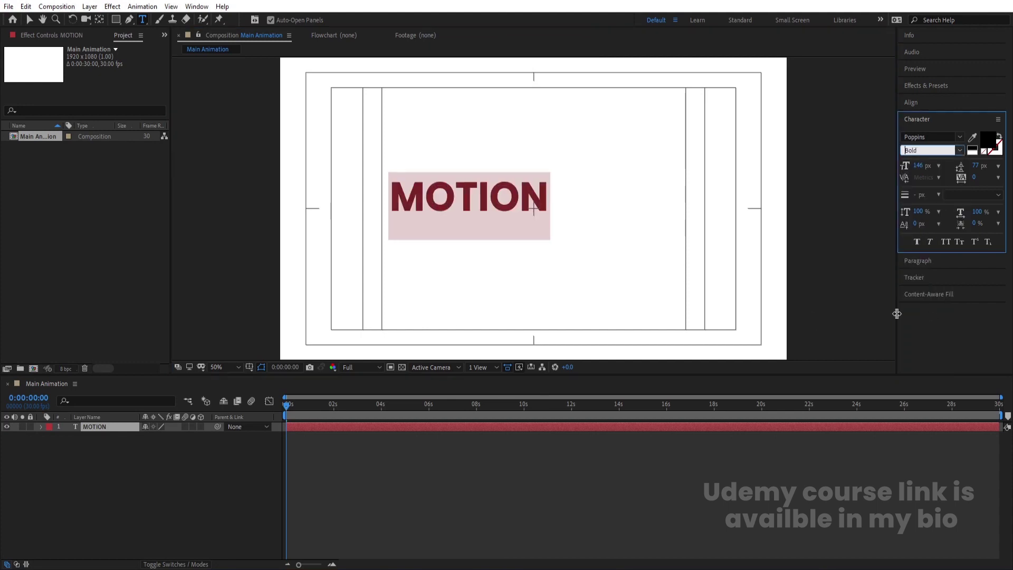
left_click(122, 470)
Step: Centre the MOTION layer's anchor point on its text and set the font size to 150 px
left_click(105, 428)
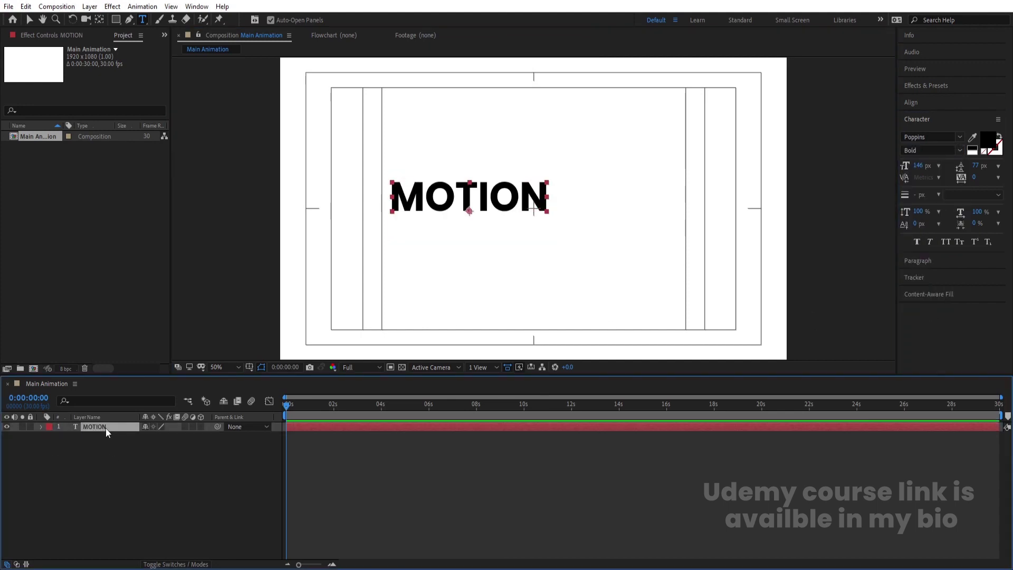
key("ctrl+alt+Home")
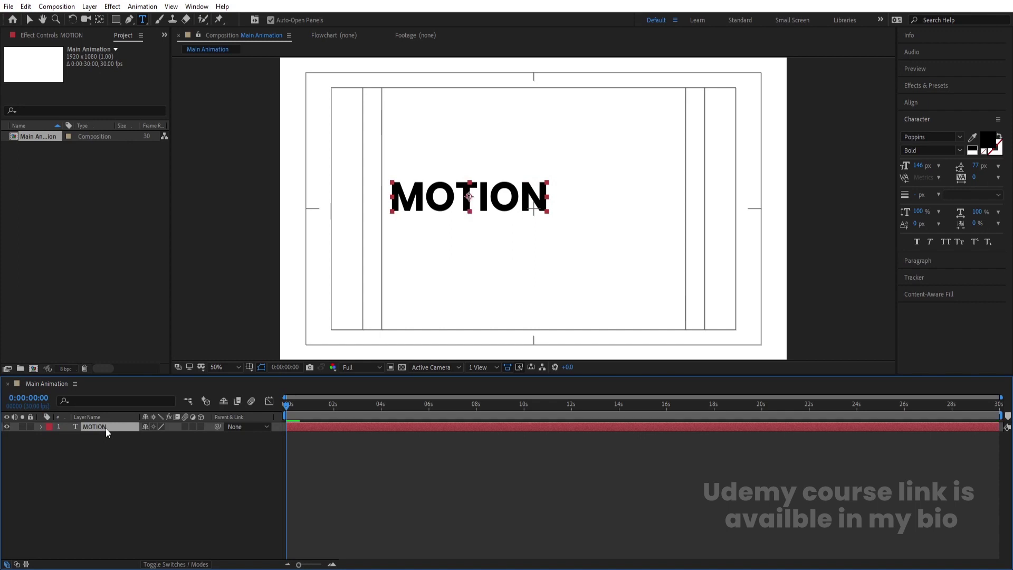
left_click(920, 166)
type("150")
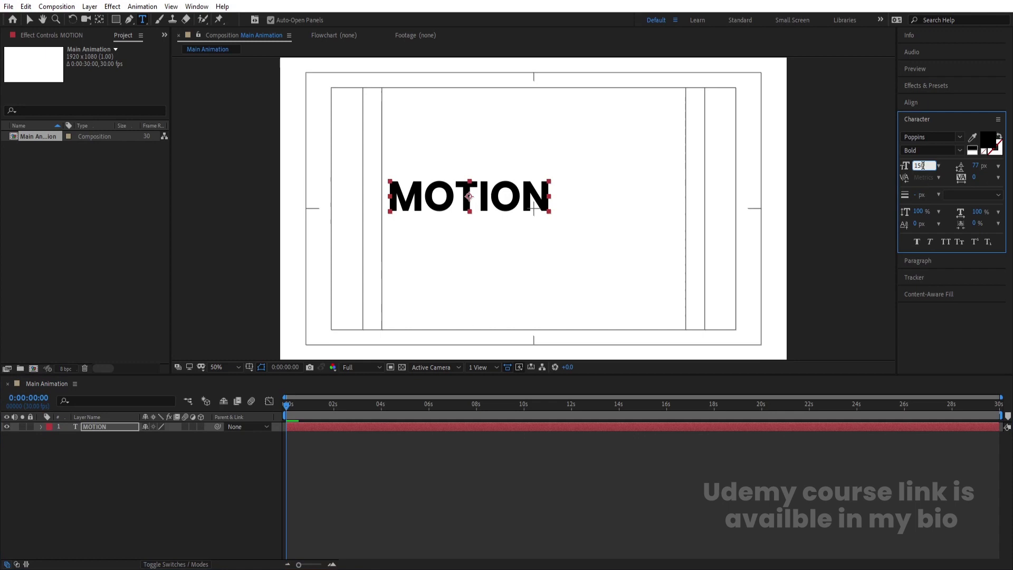
key("Return")
Step: Align the MOTION layer horizontally and vertically to the centre of the composition
left_click(913, 104)
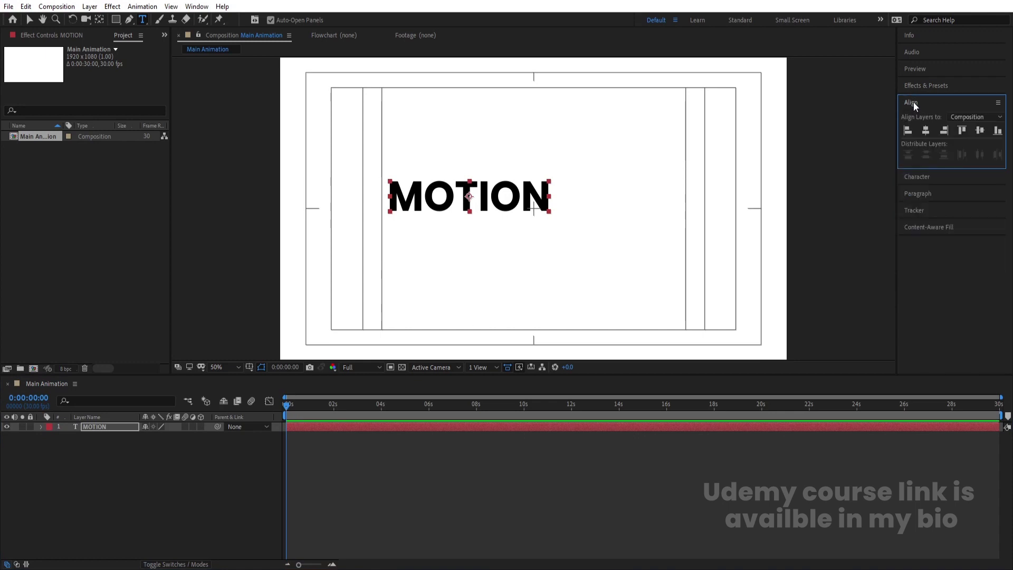
left_click(925, 130)
left_click(980, 131)
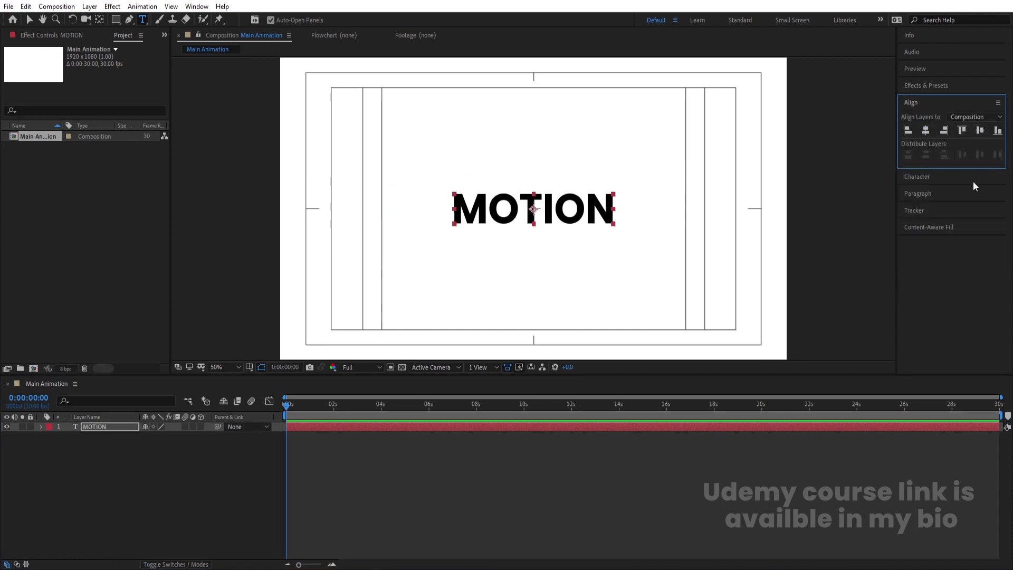
Step: Check the paragraph alignment, try tracking of 100 on the MOTION text, and settle on a tracking of 500
left_click(933, 194)
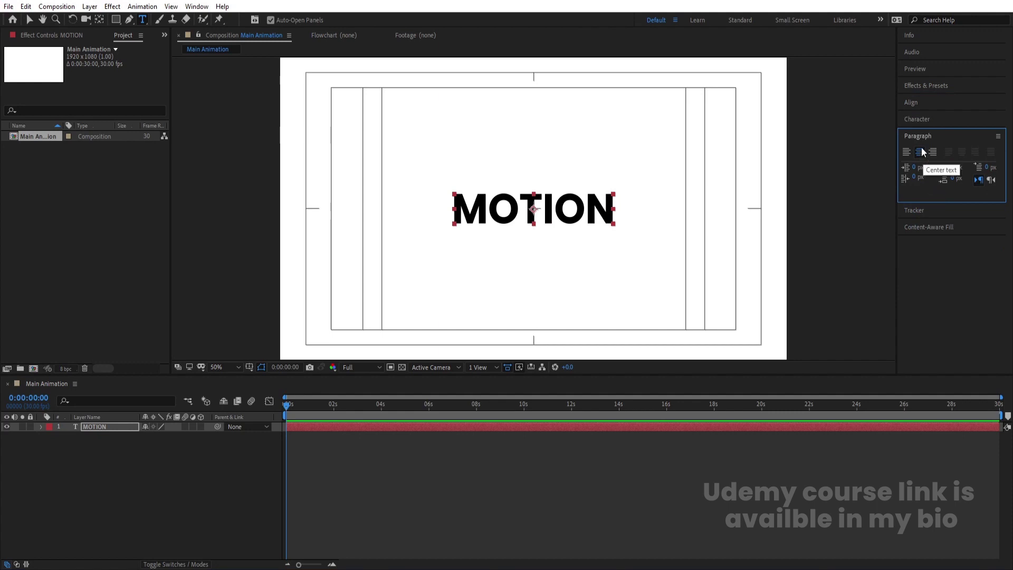
left_click(919, 119)
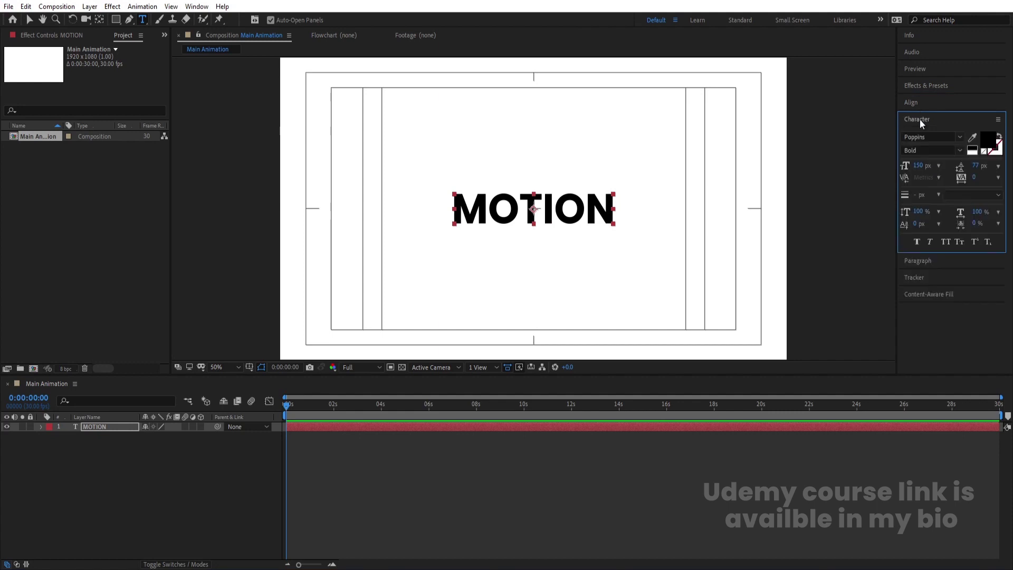
left_click(975, 177)
type("100")
key("Return")
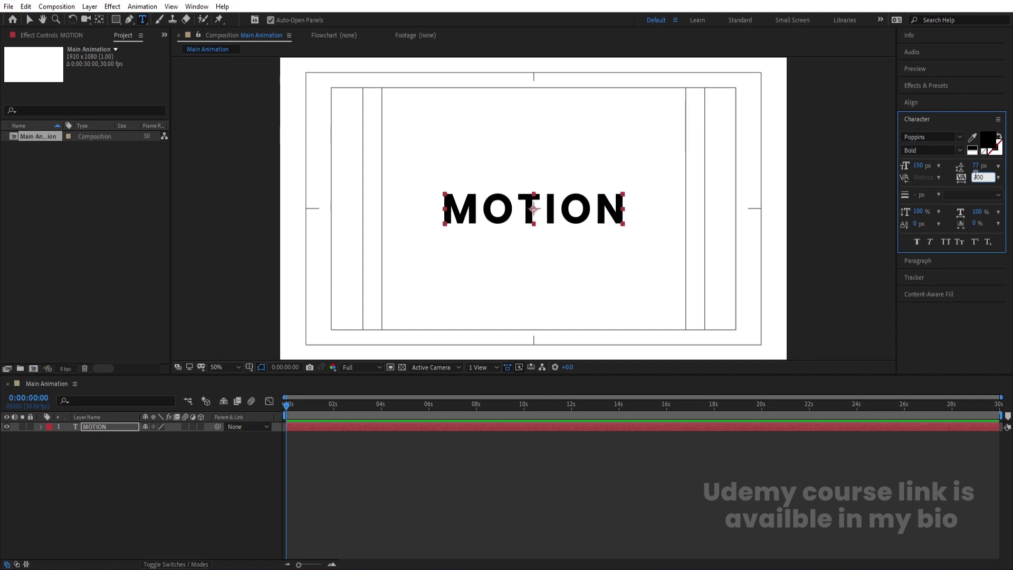
type("500")
key("Return")
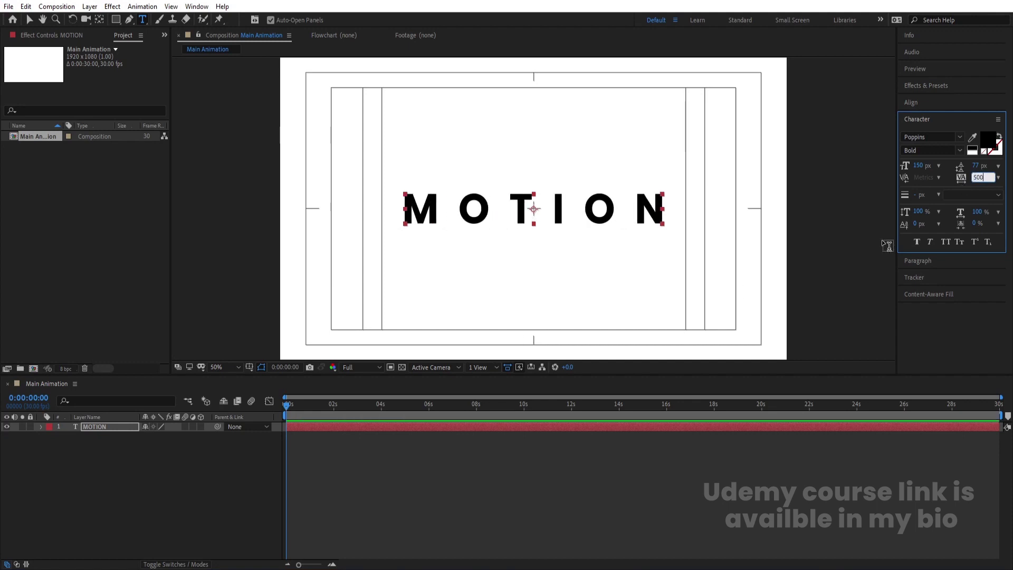
left_click(113, 483)
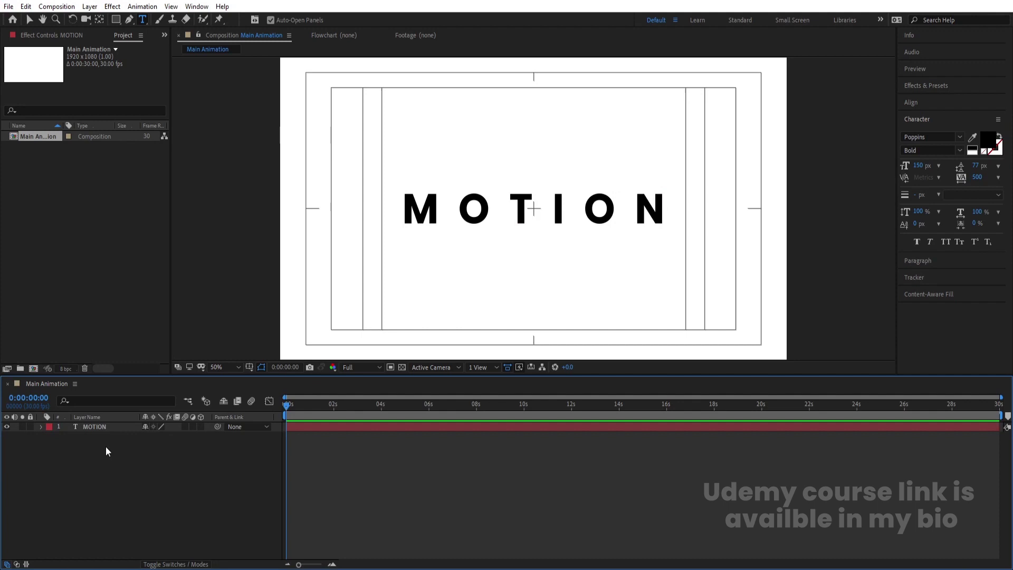
Step: Add a Position text animator to the MOTION layer and offset the letters down to 0.0, 144.0
left_click(98, 426)
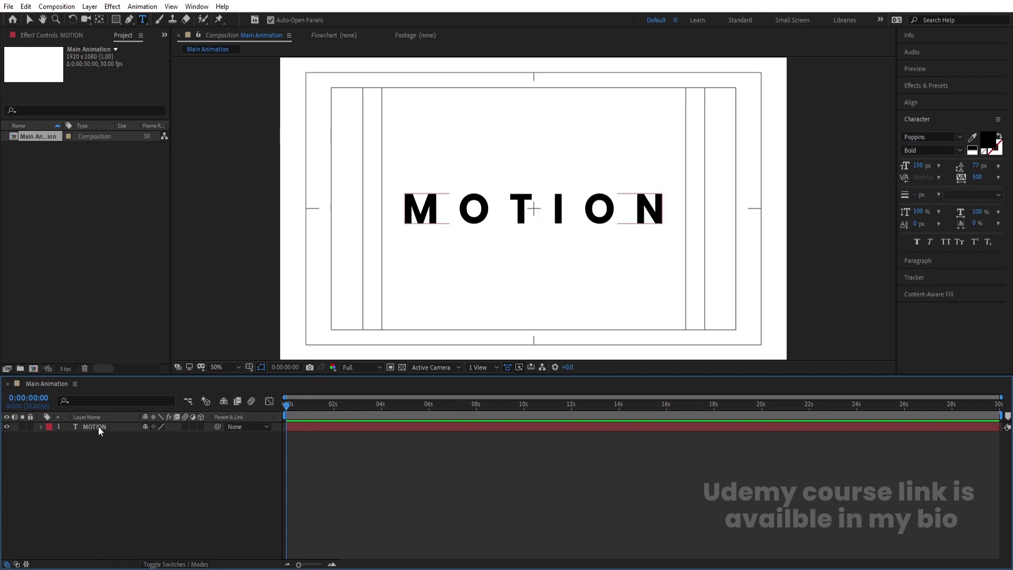
left_click(40, 427)
left_click(206, 437)
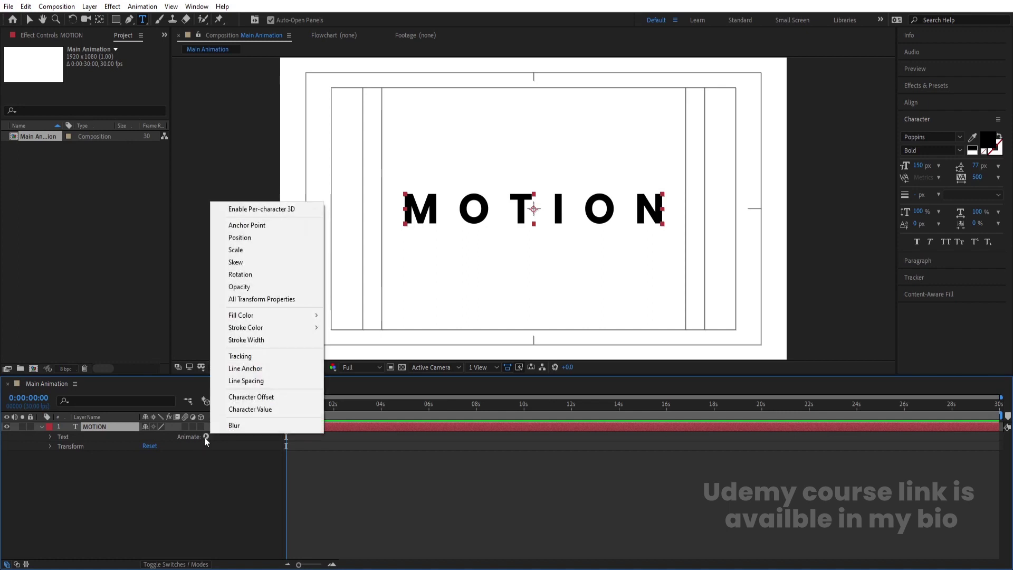
left_click(247, 238)
left_click_drag(156, 494, 230, 494)
left_click(106, 542)
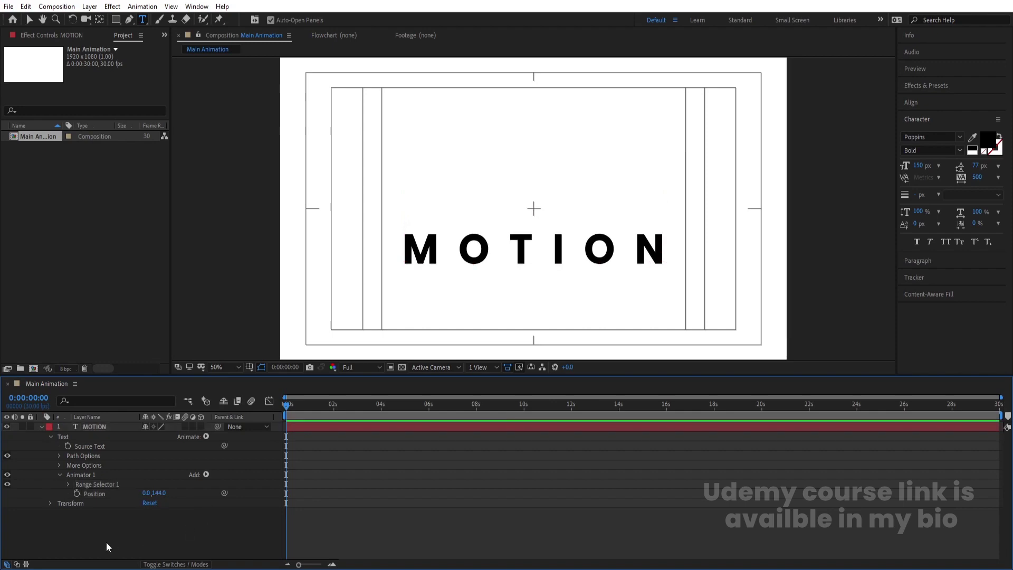
Step: Keyframe Range Selector 1's Start at 0% on the first frame and 100% at 0:00:01:20
left_click(68, 484)
left_click(86, 494)
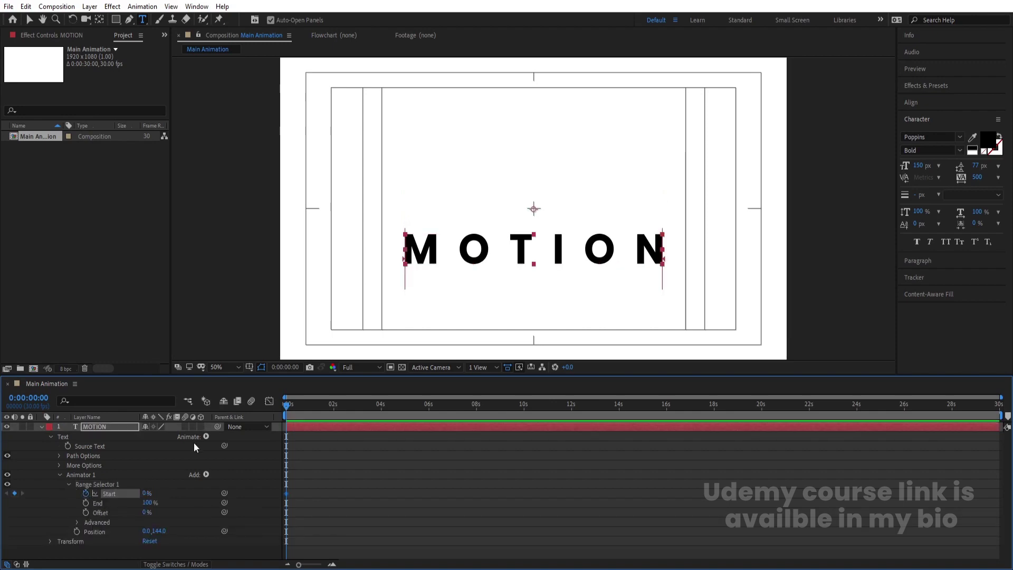
scroll(302, 418, "up", 2)
scroll(370, 416, "up", 2)
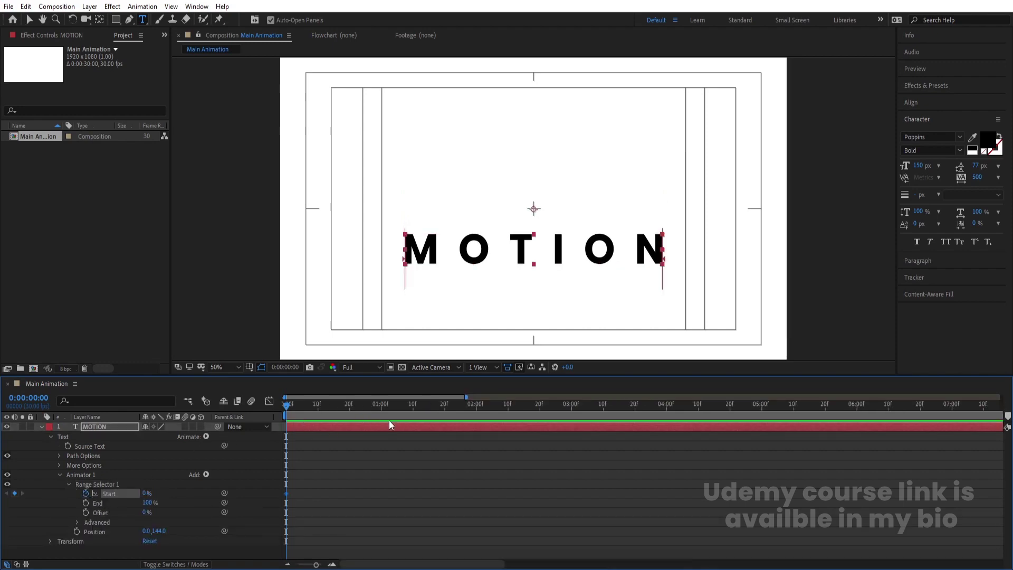
left_click(444, 407)
left_click(145, 494)
type("100")
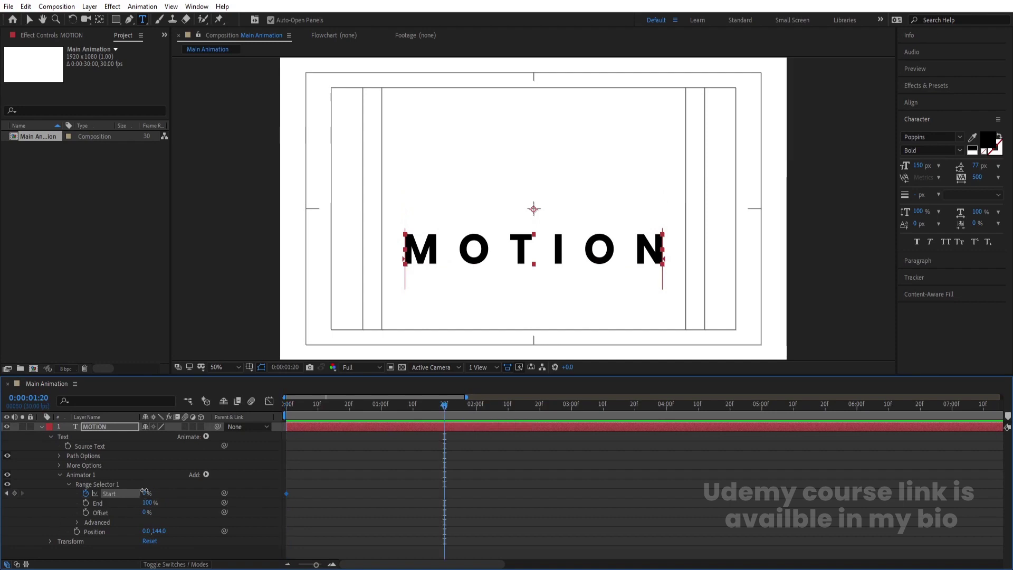
key("Return")
Step: Apply Easy Ease to both Start keyframes and pull their handles inward in the speed graph for a sharper mid-animation peak
left_click_drag(518, 527, 179, 430)
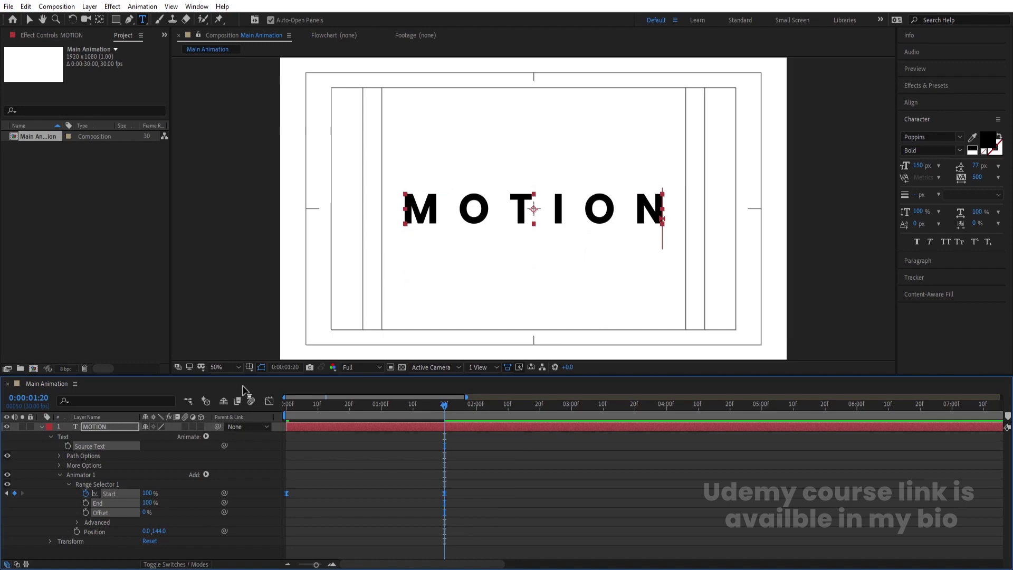
left_click(270, 402)
right_click(395, 460)
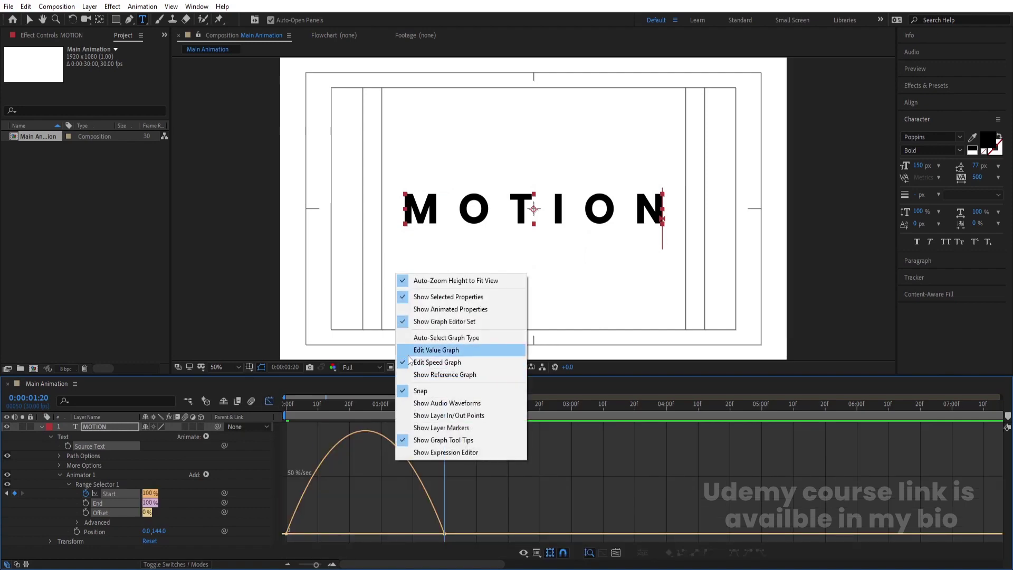
left_click(427, 363)
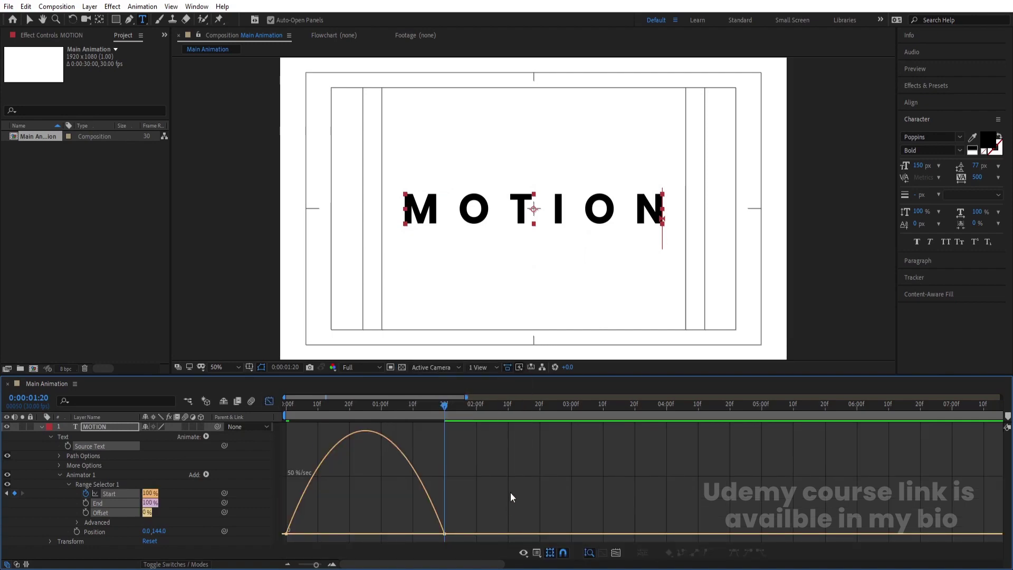
left_click_drag(518, 483, 287, 534)
left_click_drag(415, 530, 381, 531)
left_click_drag(313, 532, 345, 529)
left_click(269, 401)
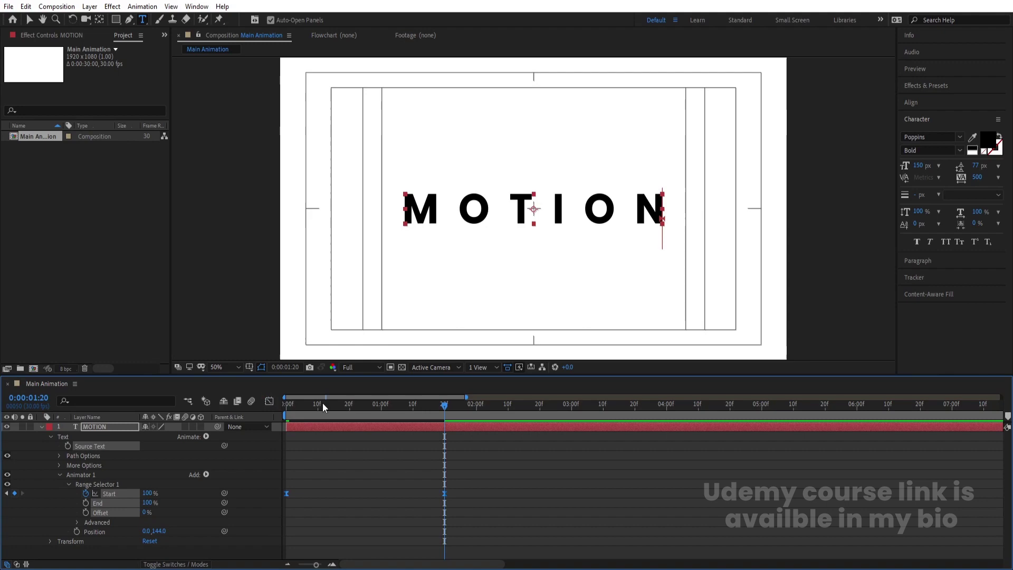
Step: Preview the MOTION text animation from the first frame and clear the selection
key("Home")
key("space")
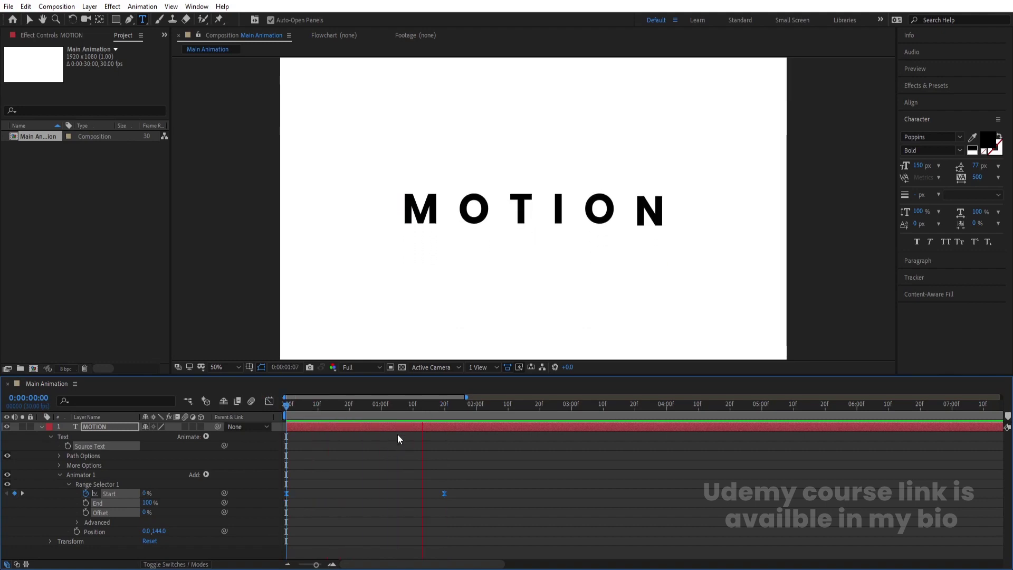
left_click(366, 453)
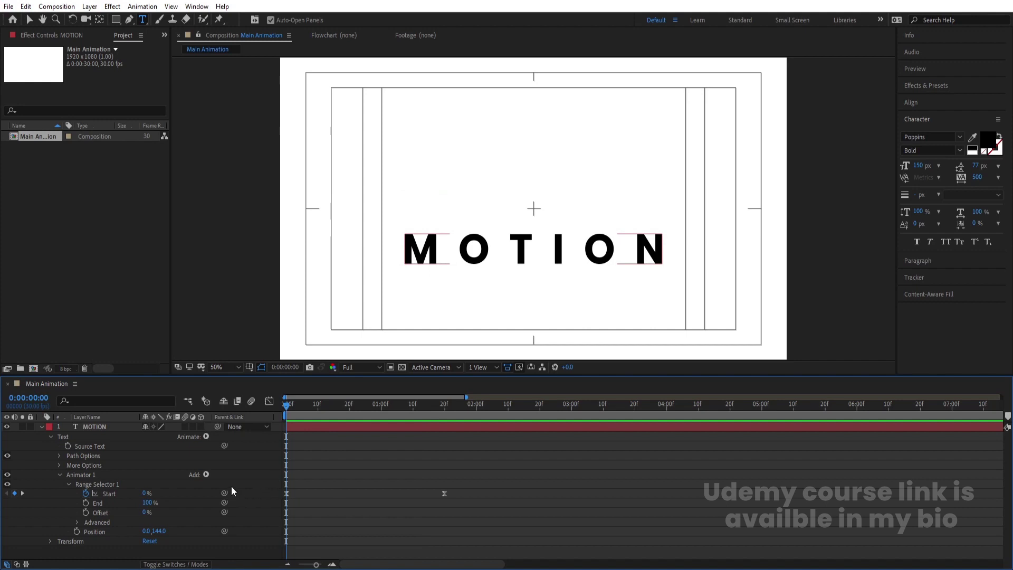
Step: Add a Tracking property to the MOTION layer's Animator 1 and set its Tracking Amount to 142
left_click(207, 474)
mouse_move(236, 478)
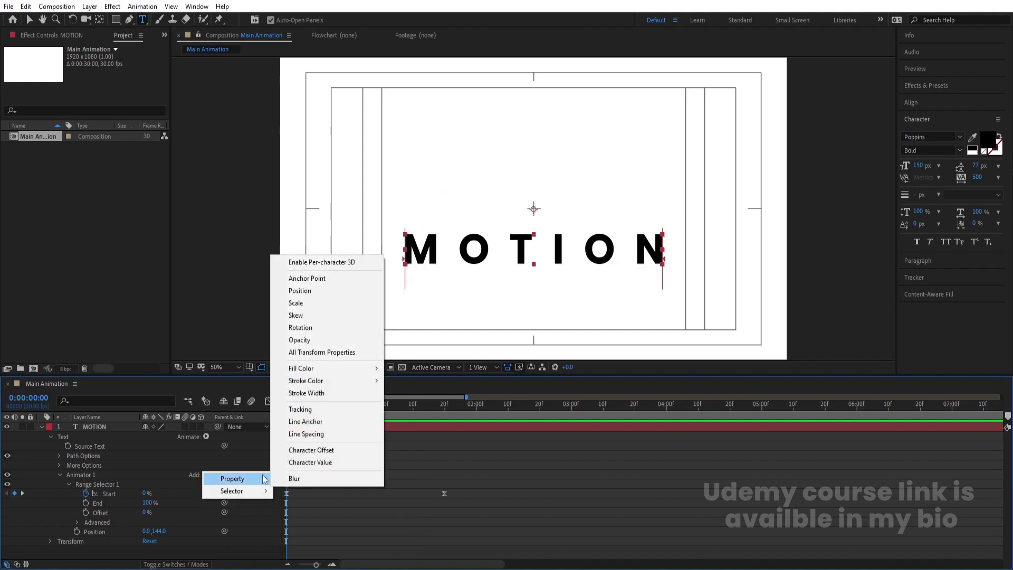
left_click(316, 410)
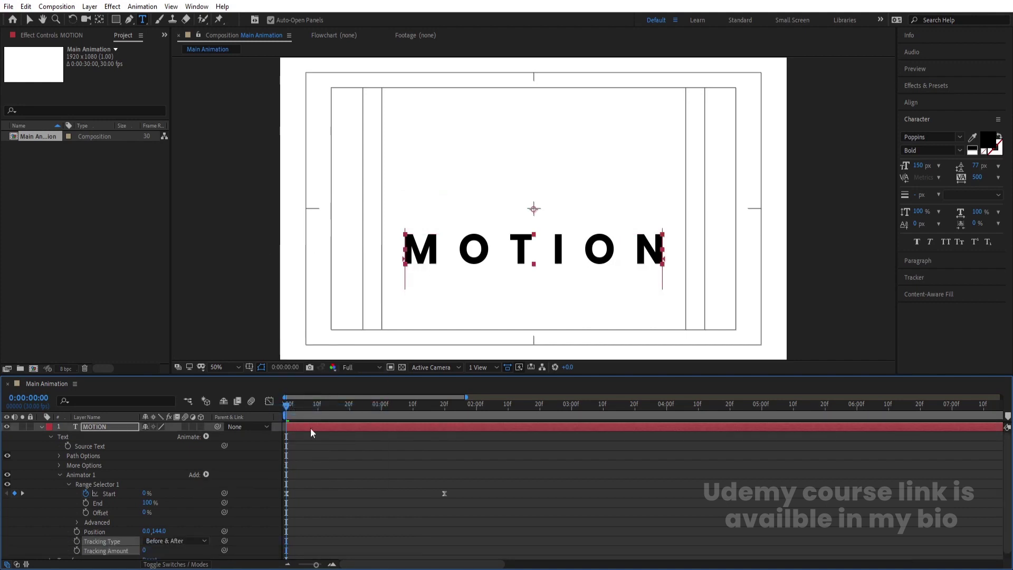
scroll(142, 535, "down", 1)
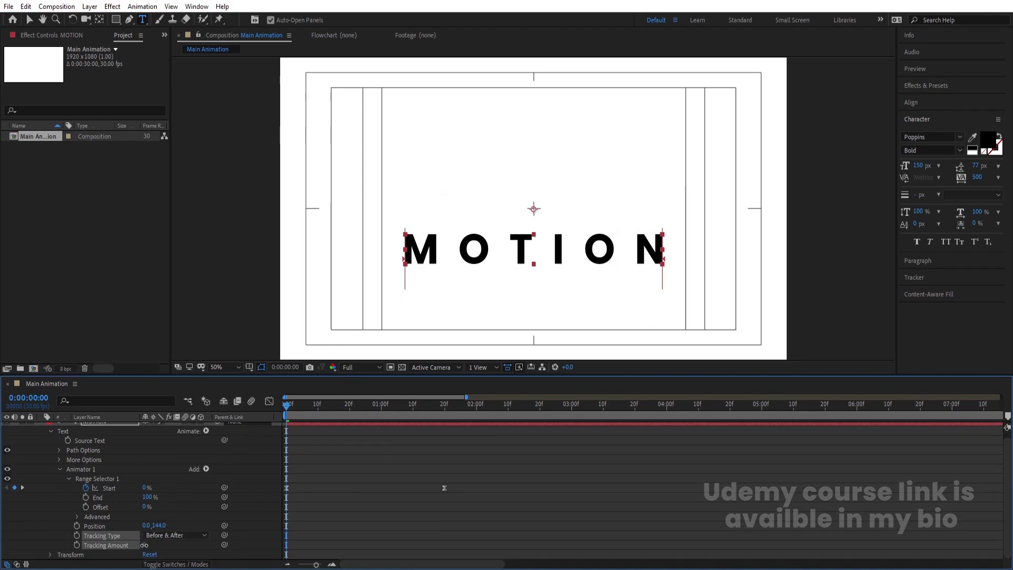
left_click_drag(144, 545, 207, 536)
Step: Preview the letter animation with the tracking applied and collapse the MOTION layer's properties
key("space")
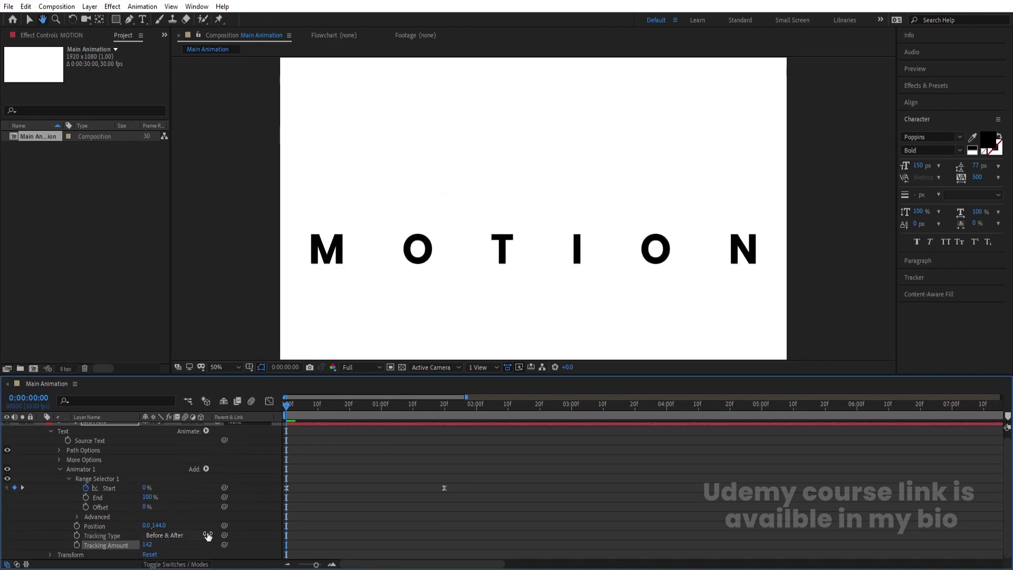
left_click(333, 472)
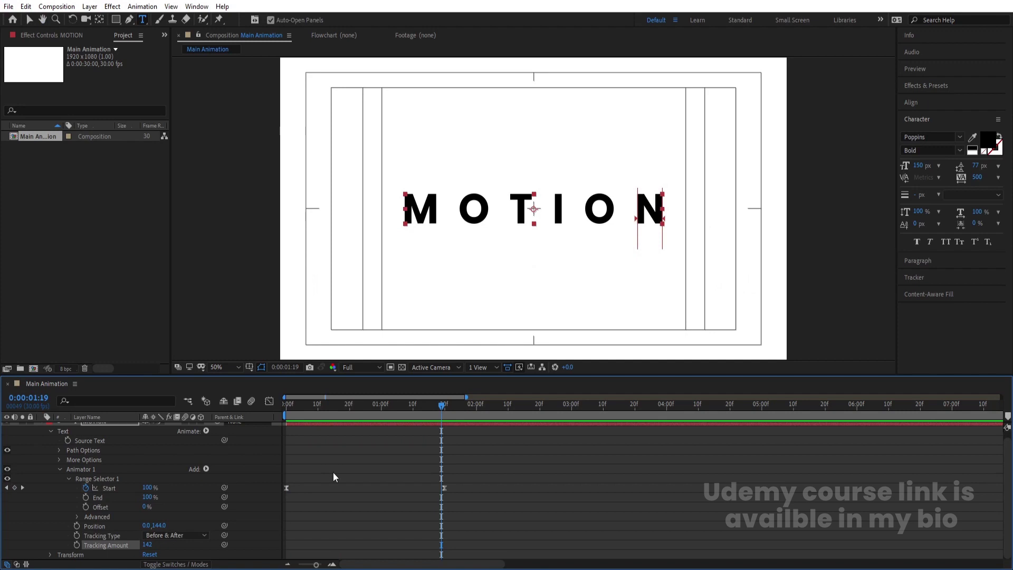
key("Page_Down")
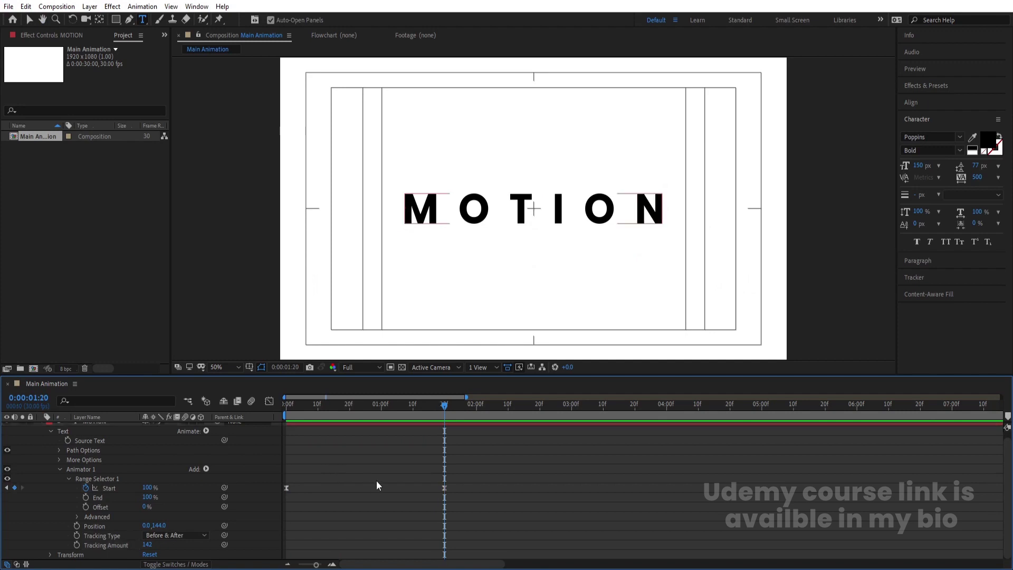
scroll(377, 485, "up", 1)
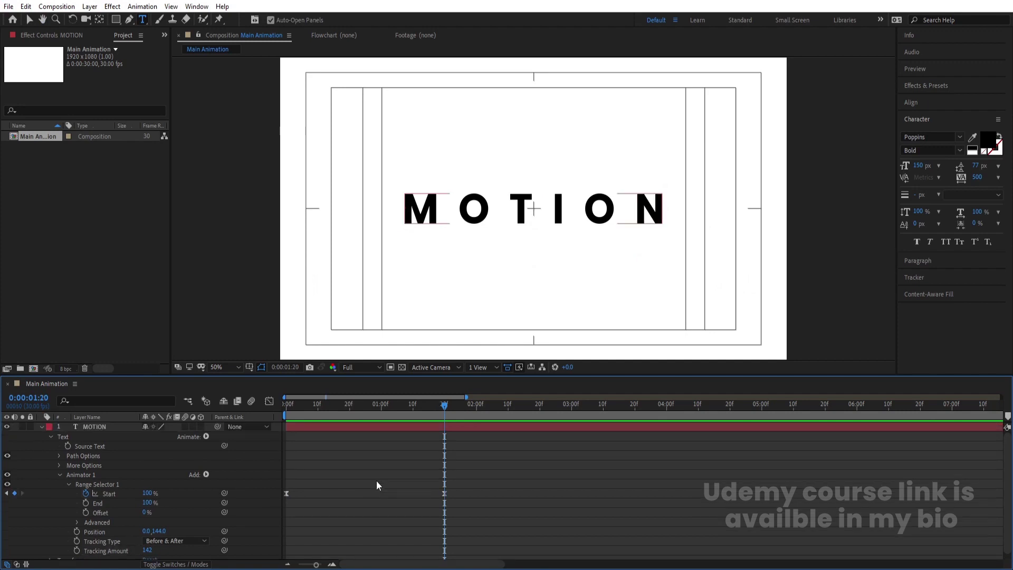
left_click(42, 427)
left_click(96, 437)
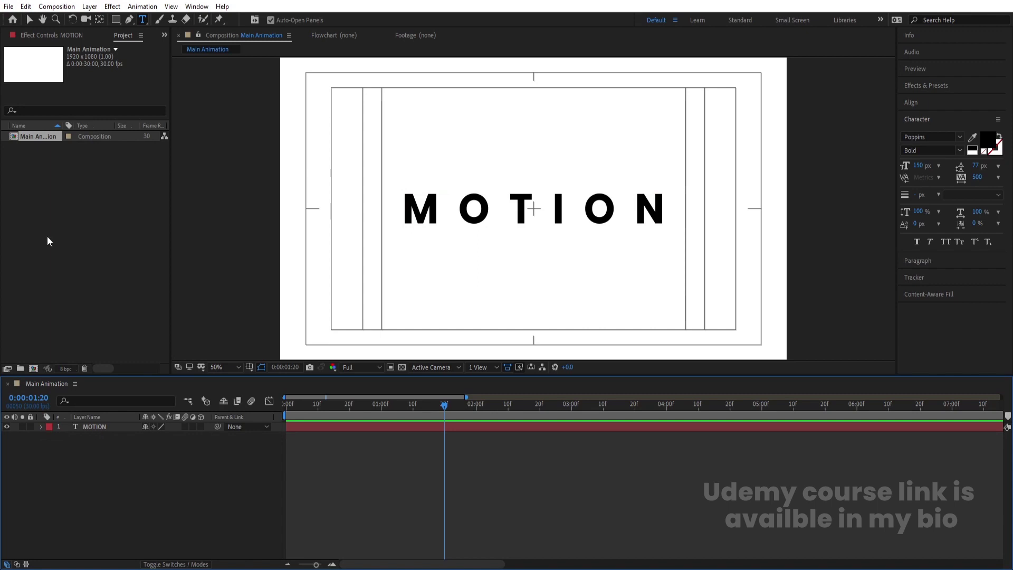
Step: Draw a blue rectangle shape as a horizontal band across the full composition width, covering the MOTION text
left_click(120, 19)
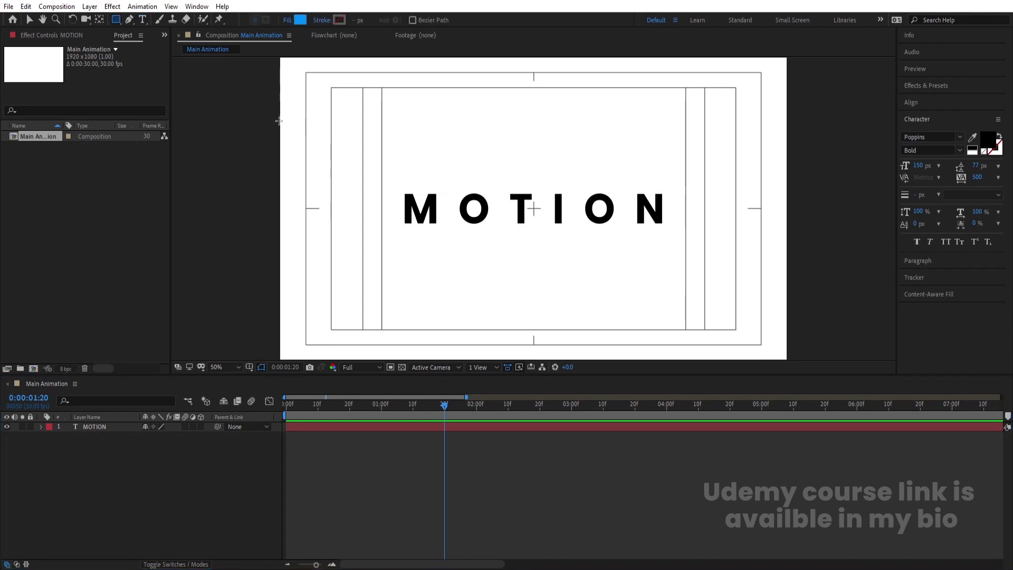
mouse_move(279, 180)
left_mouse_down()
mouse_move(446, 210)
mouse_move(668, 229)
mouse_move(802, 226)
left_mouse_up()
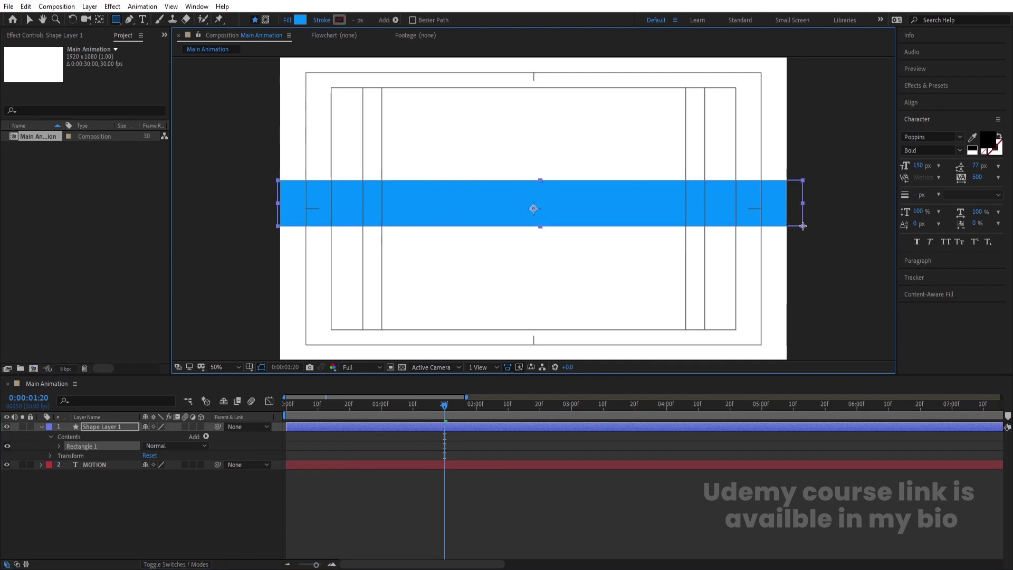
left_click(133, 516)
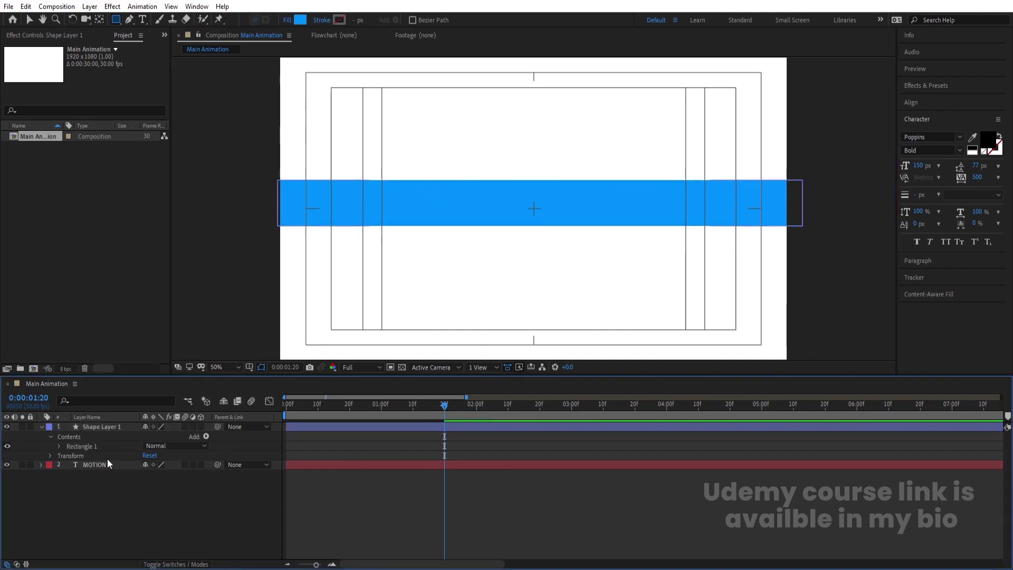
Step: Set the MOTION layer's track matte to Alpha, using the rectangle shape layer above it
left_click(99, 465)
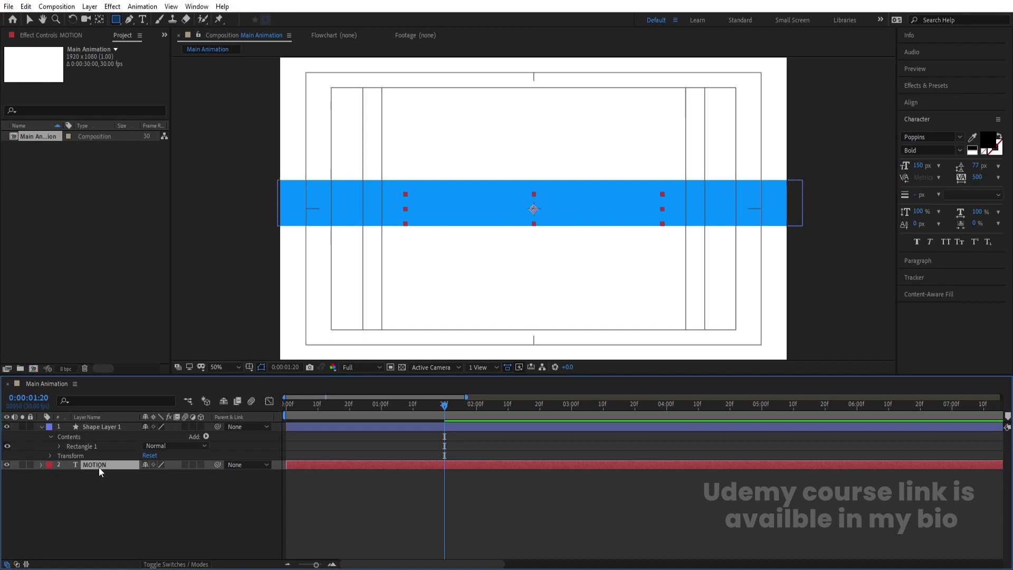
key("F4")
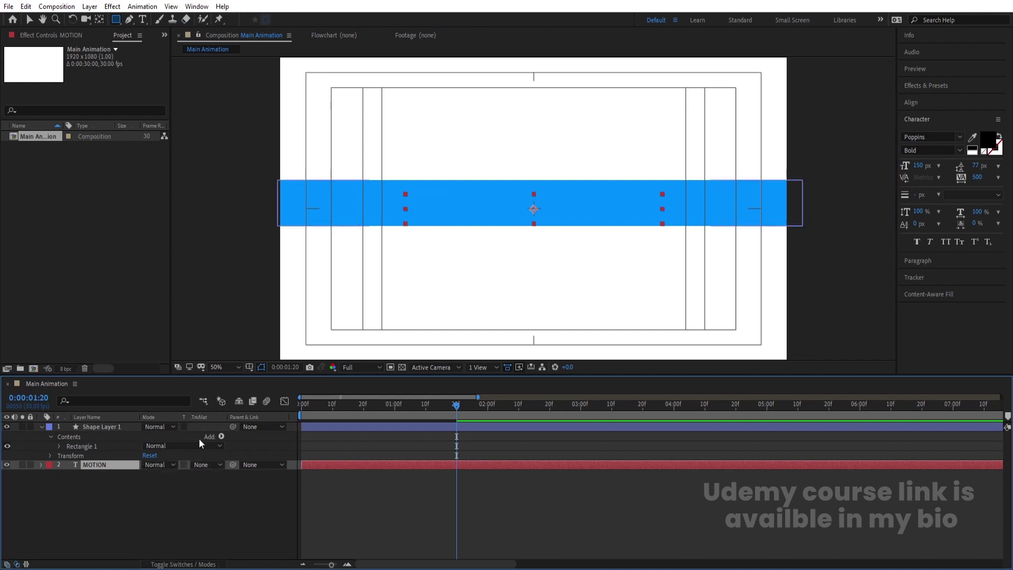
left_click(201, 465)
left_click(225, 494)
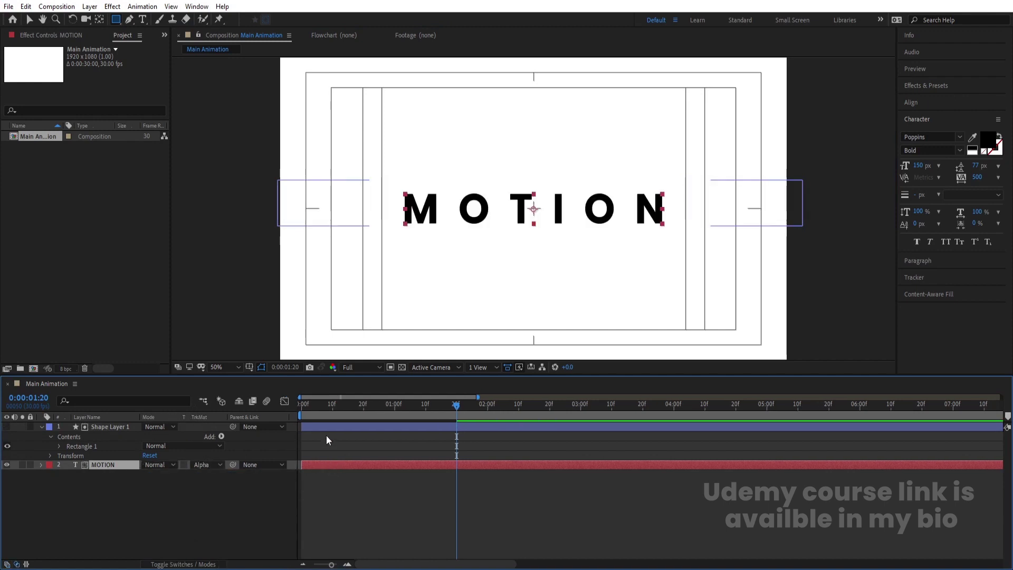
Step: Preview the matted text animation from the first frame and clear the layer selection
left_click(301, 410)
key("space")
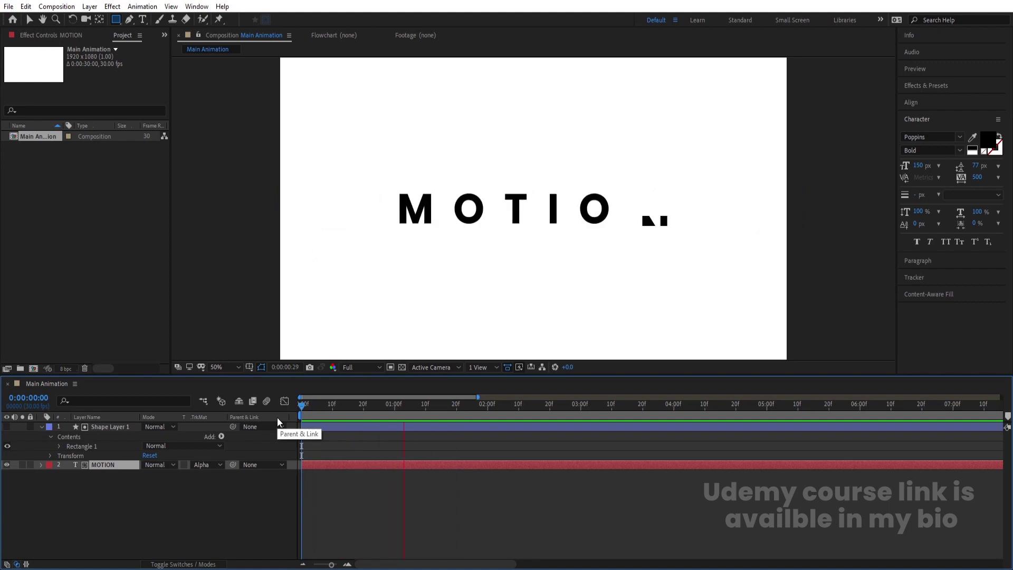
key("space")
left_click(212, 498)
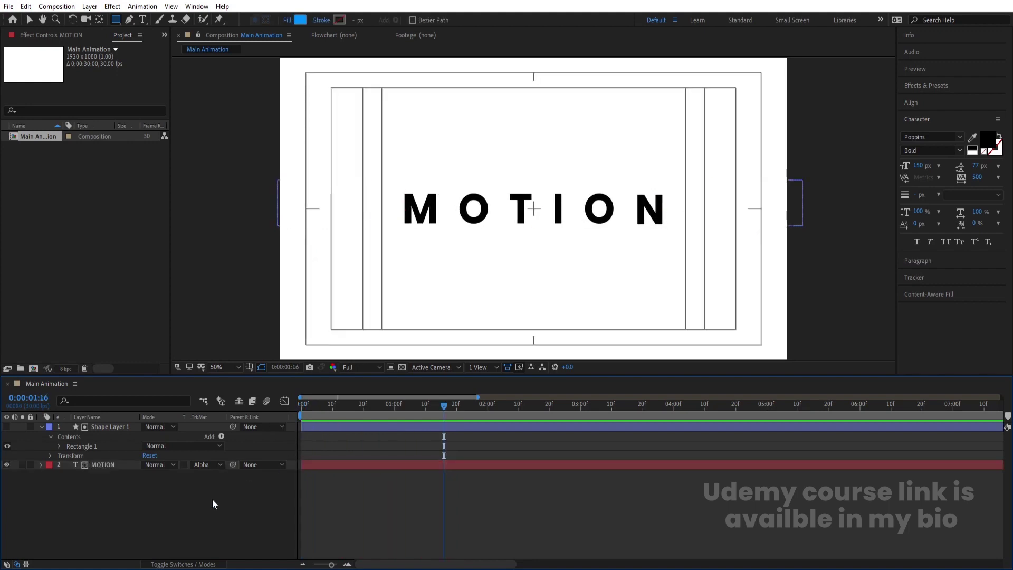
Step: Enable motion blur for the MOTION layer and the composition, and preview the result from the first frame
key("F4")
left_click(287, 405)
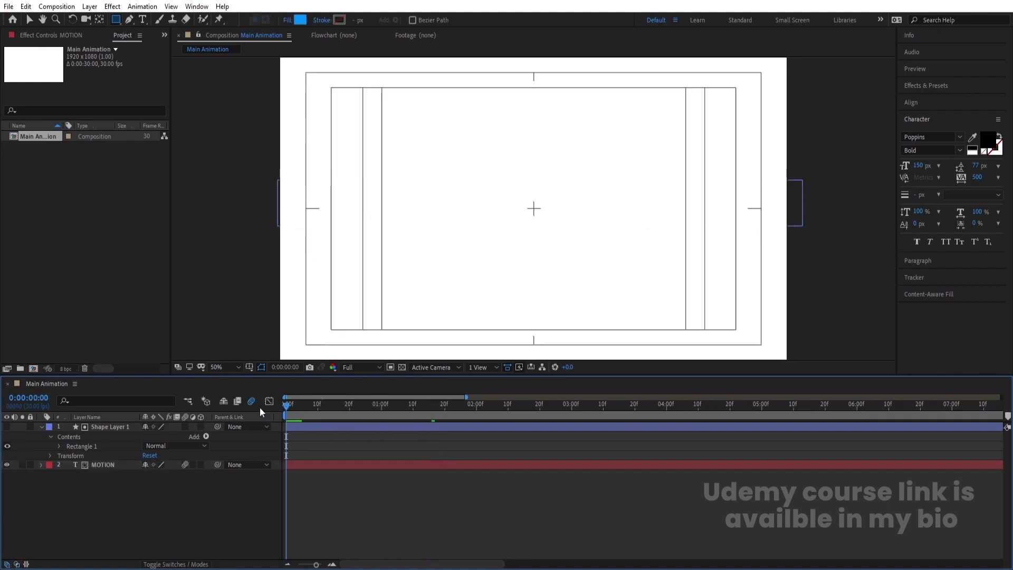
key("space")
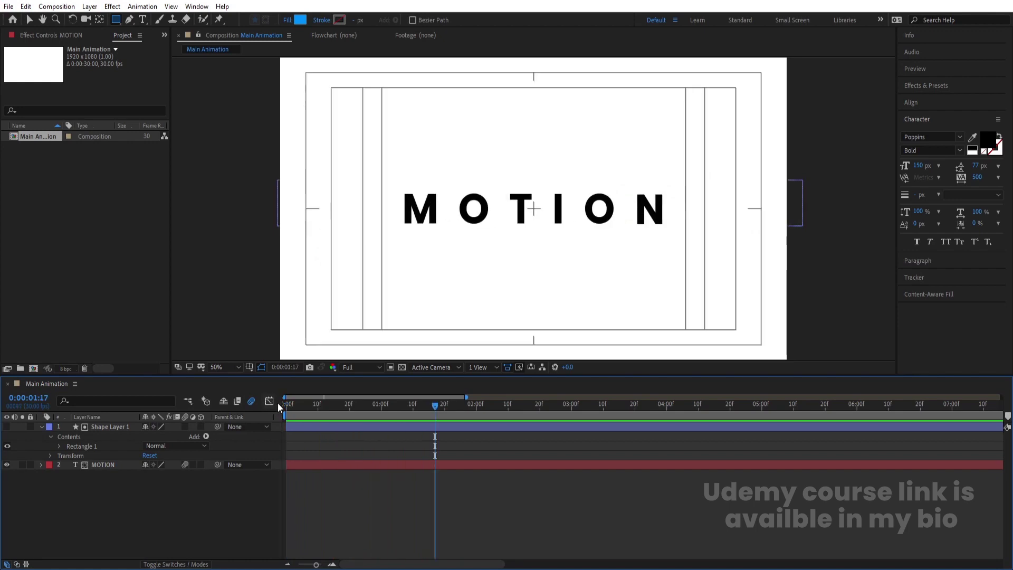
Step: Pre-compose the rectangle shape layer and the MOTION layer together into a new composition named Motion
left_click(41, 426)
left_click_drag(109, 461, 82, 427)
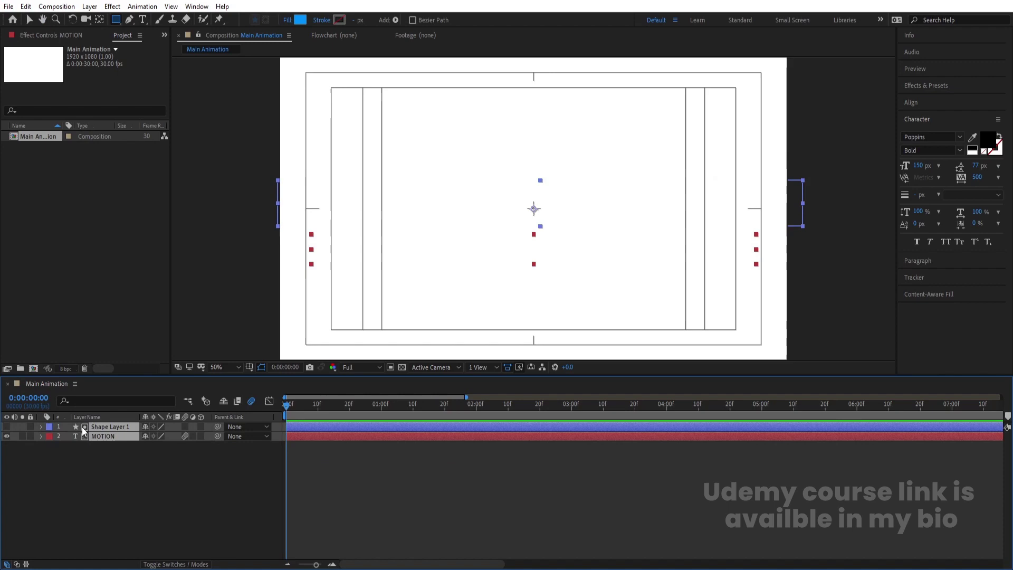
key("ctrl+shift+c")
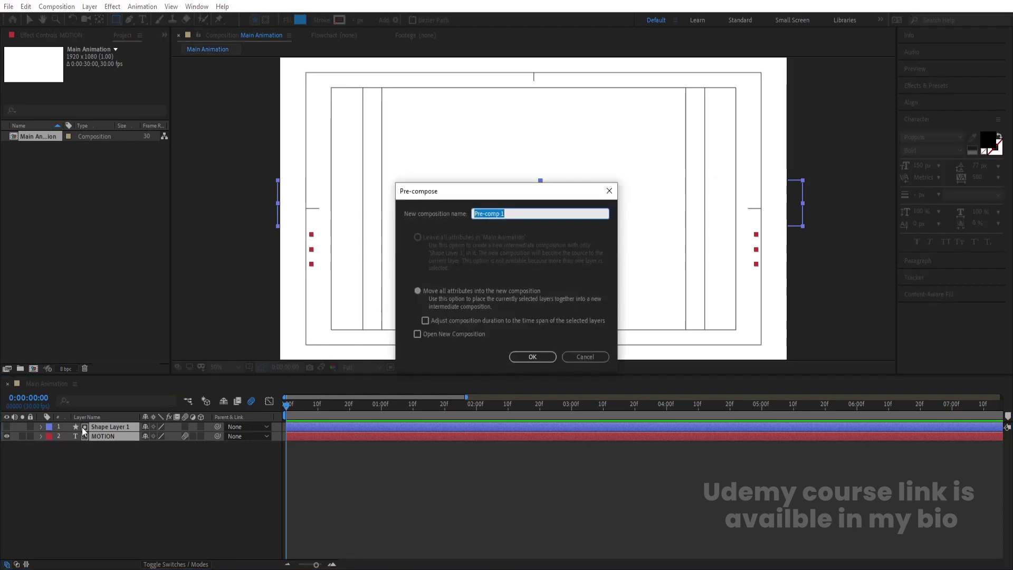
type("Motion")
key("Return")
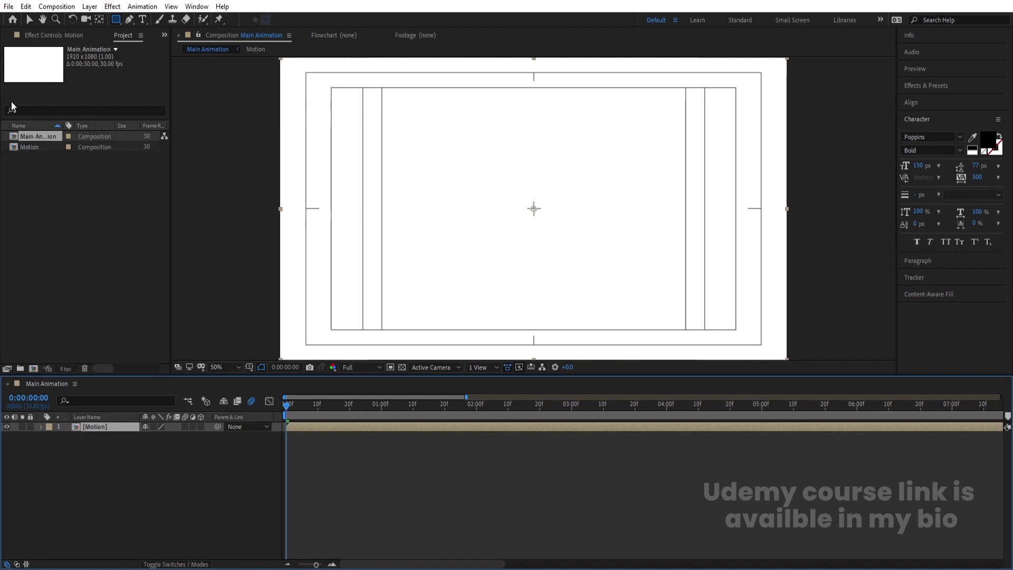
Step: Duplicate the Motion composition in the project and rename the copy Graphics
key("F3")
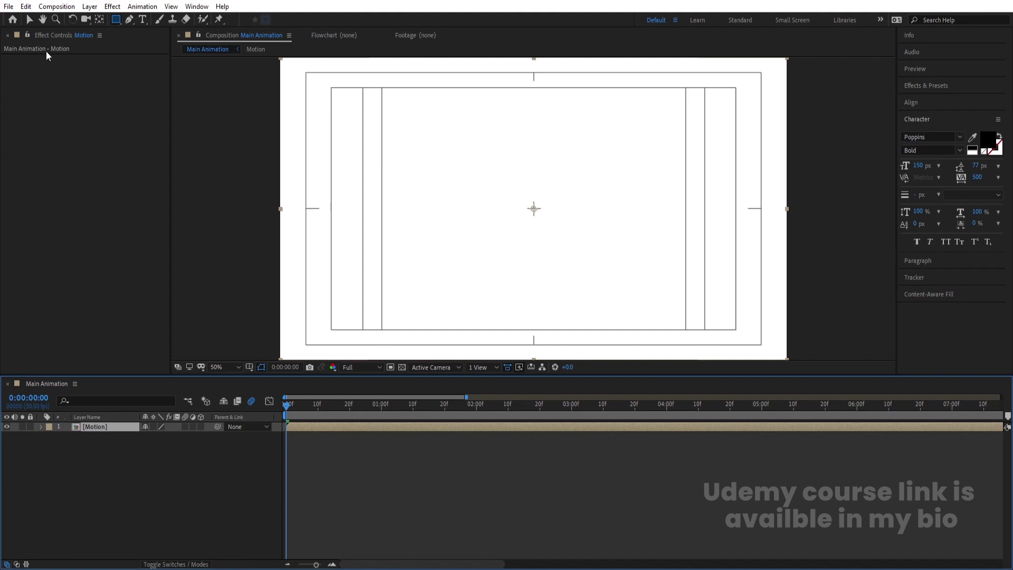
key("ctrl+0")
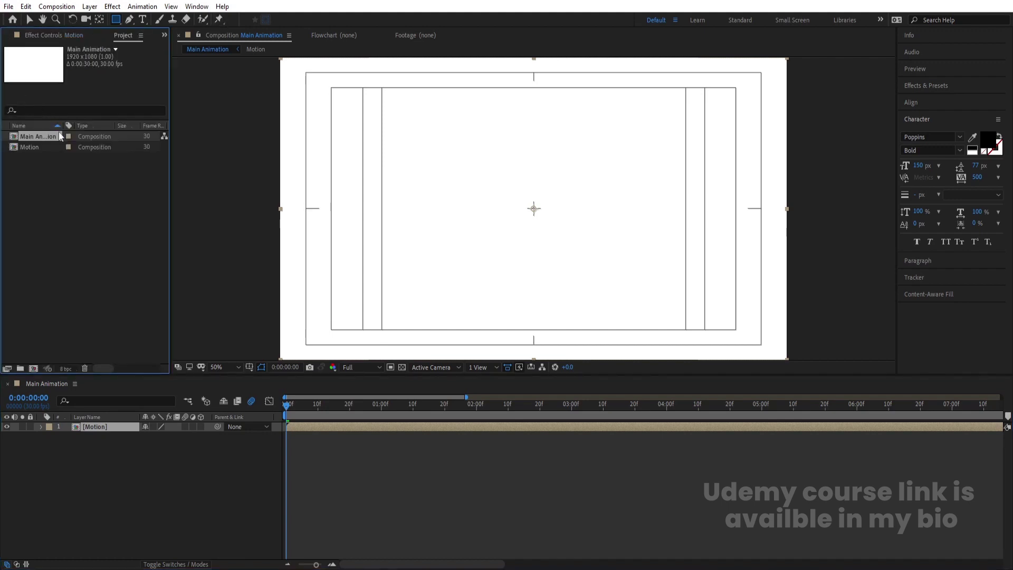
left_click(48, 173)
left_click(27, 150)
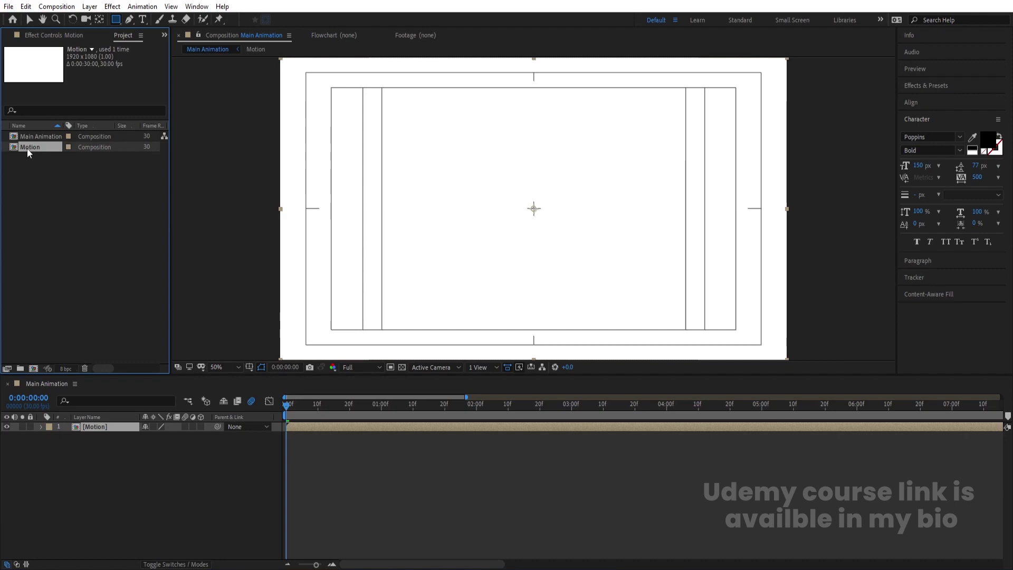
key("ctrl+d")
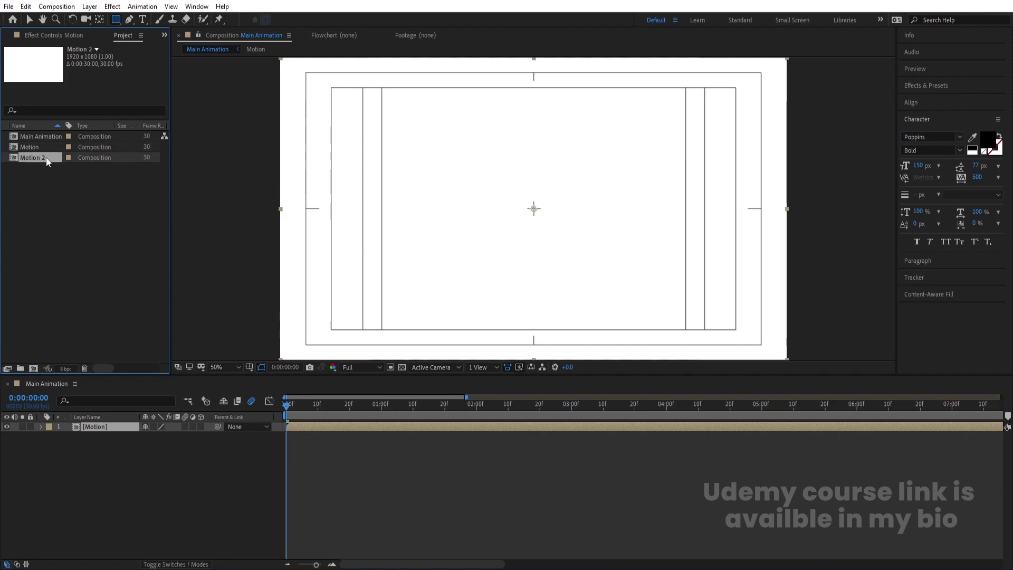
type("Des")
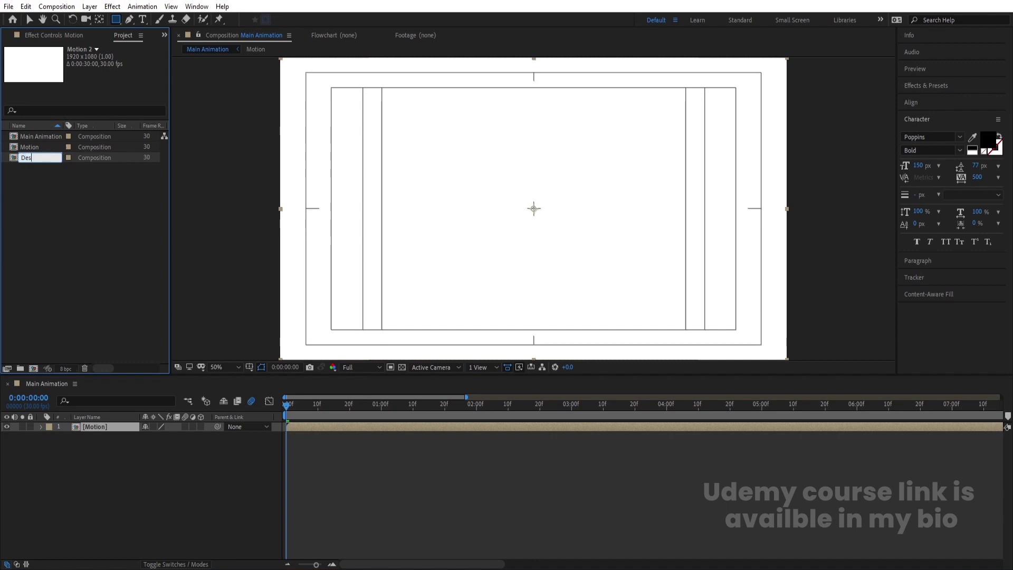
double_click(46, 156)
type("Graphics")
key("Return")
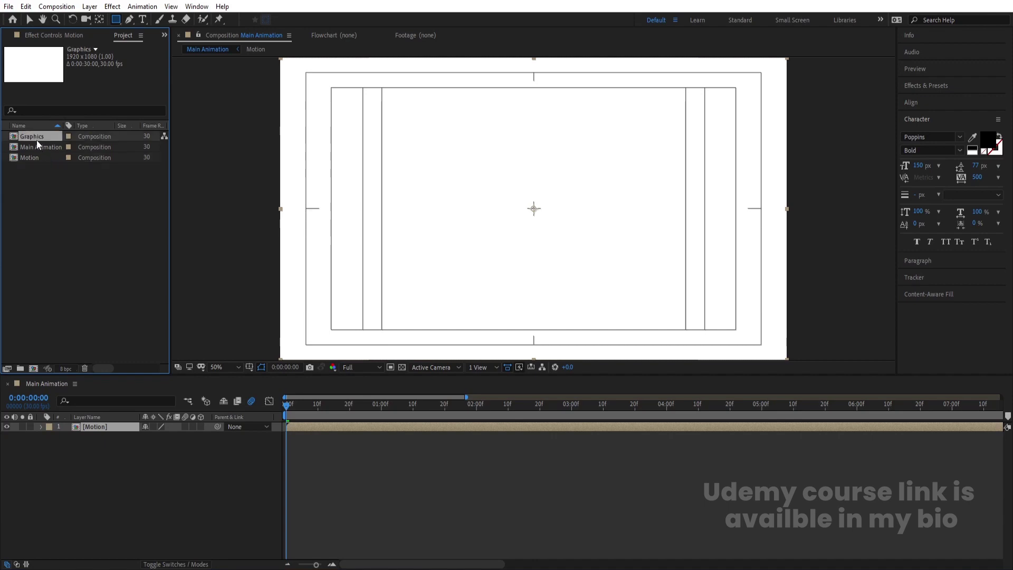
Step: Open the Graphics composition and replace the MOTION text with GRAPHICS
double_click(36, 139)
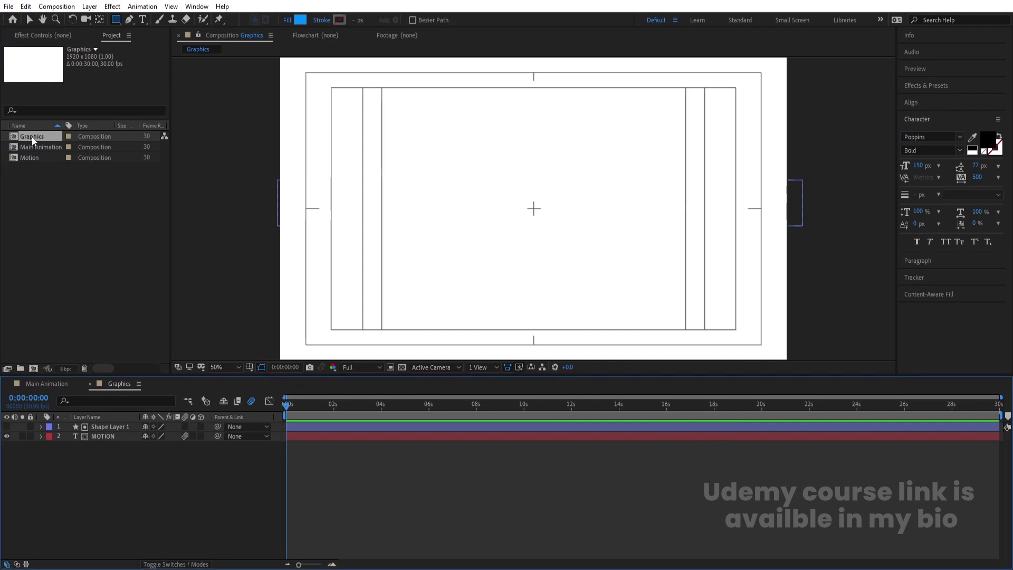
left_click(104, 437)
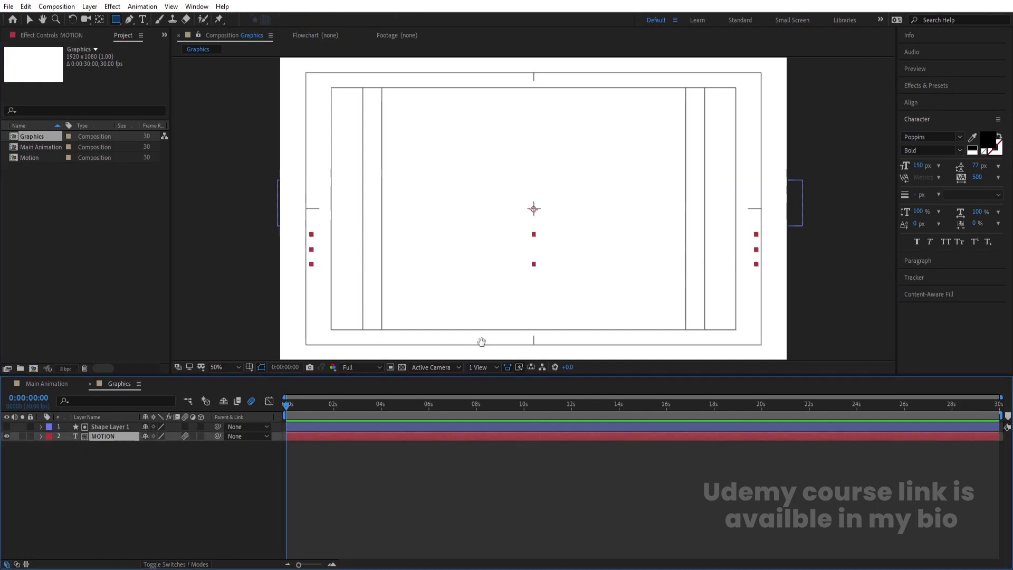
key("space")
key("space")
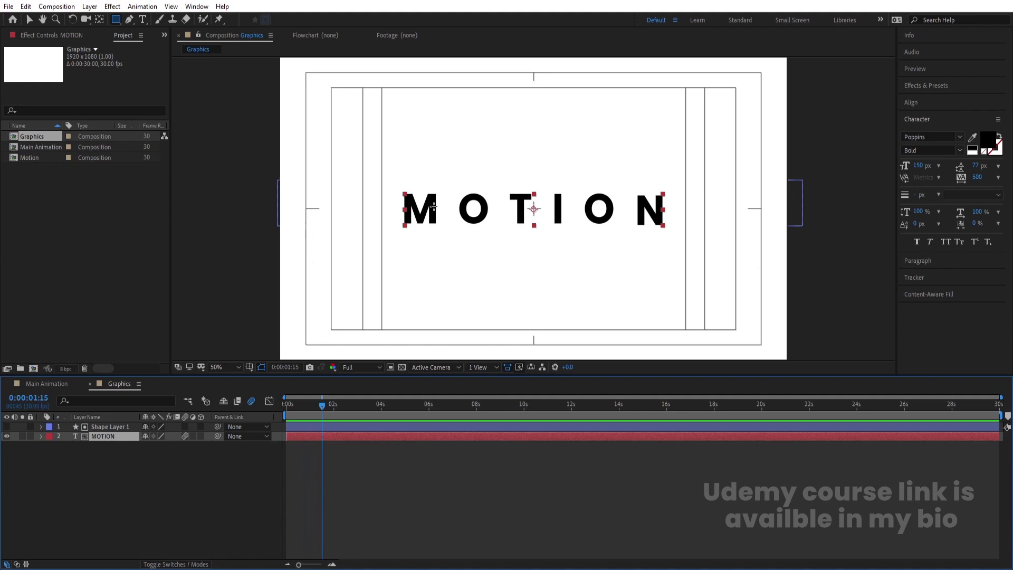
key("space")
key("space")
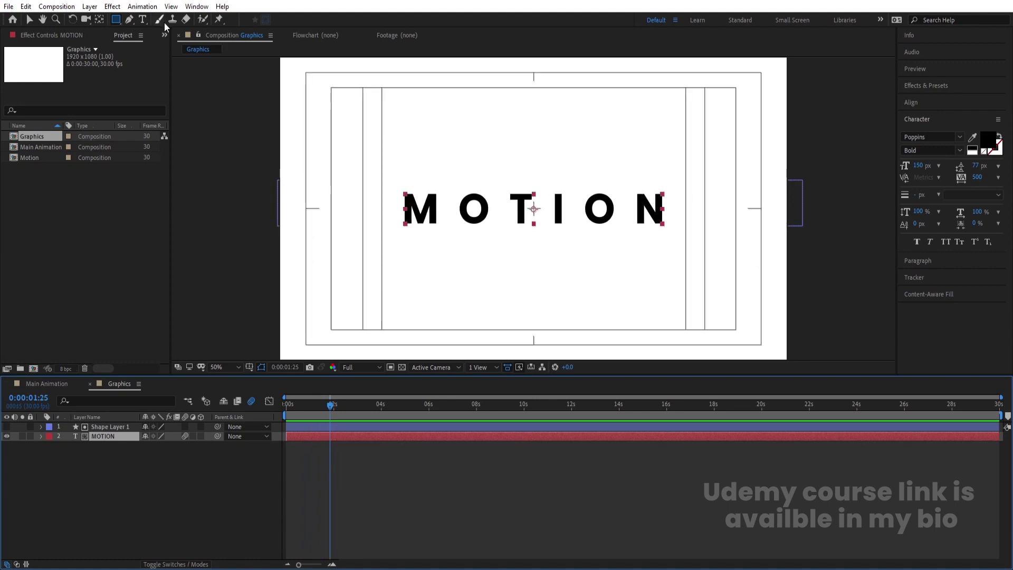
left_click(143, 19)
double_click(457, 219)
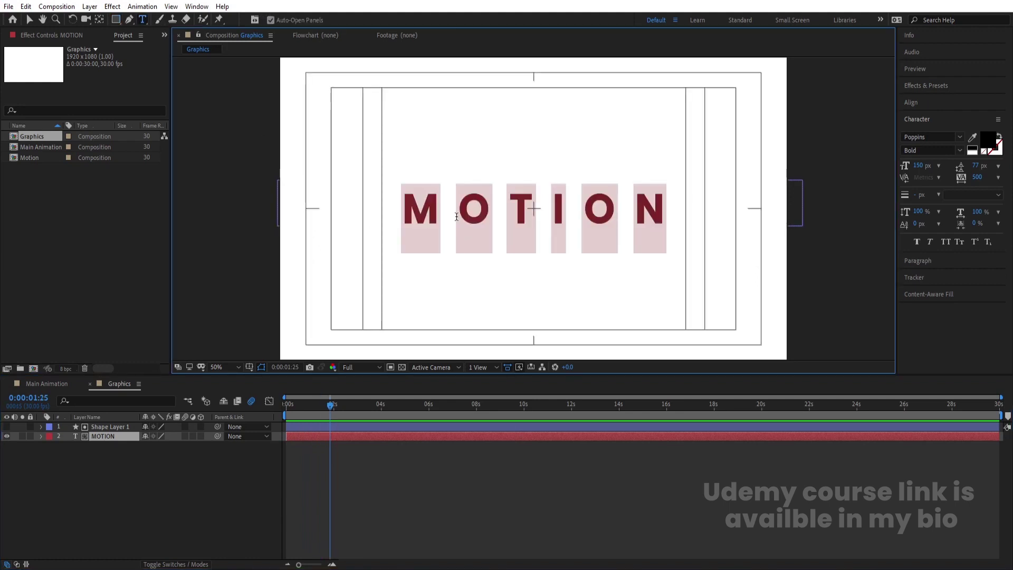
type("GRAPHICS")
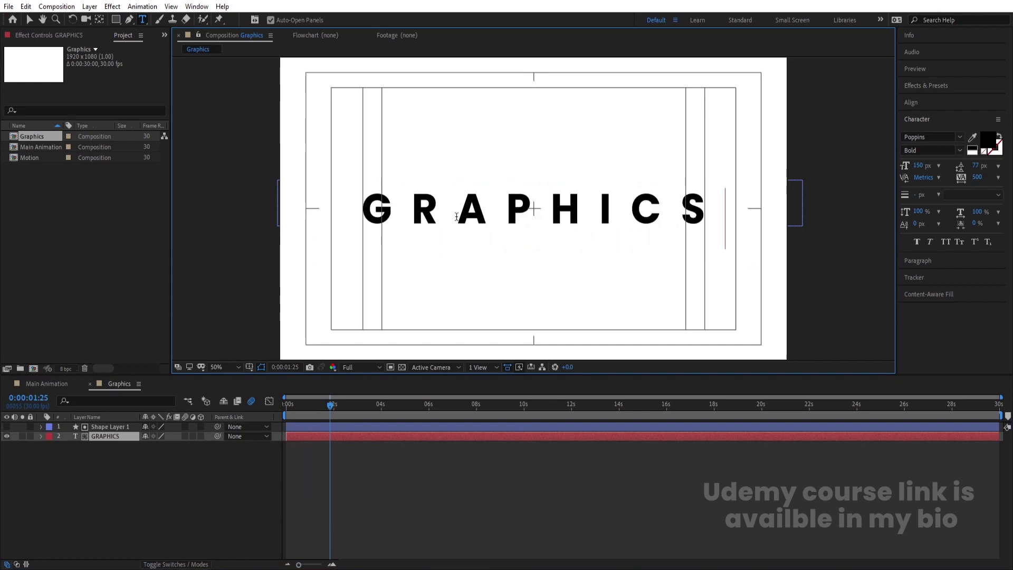
Step: Preview the GRAPHICS animation from the first frame and return to the Main Animation composition
left_click_drag(327, 405, 288, 410)
key("space")
key("space")
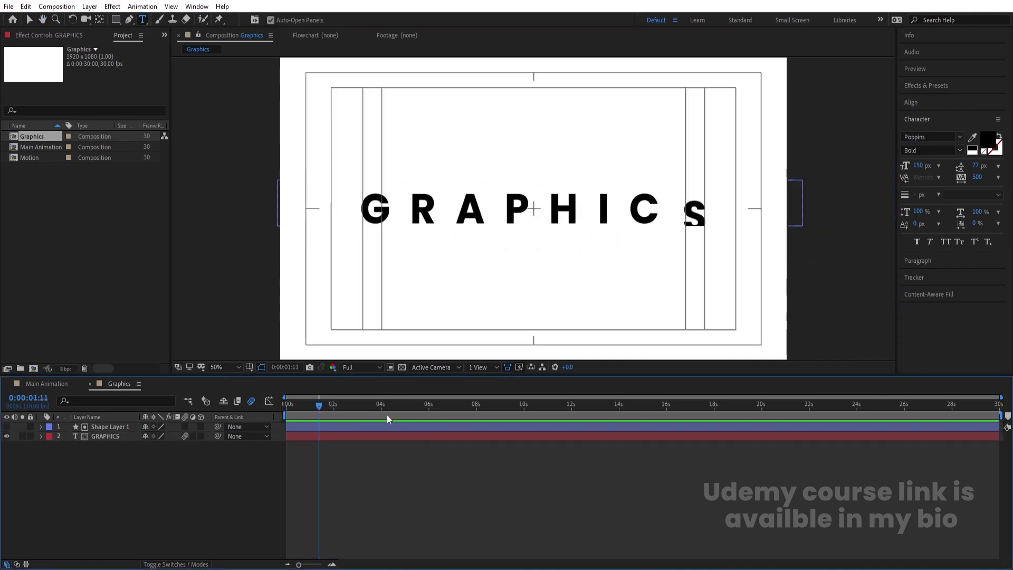
key("ctrl+t")
left_click(42, 385)
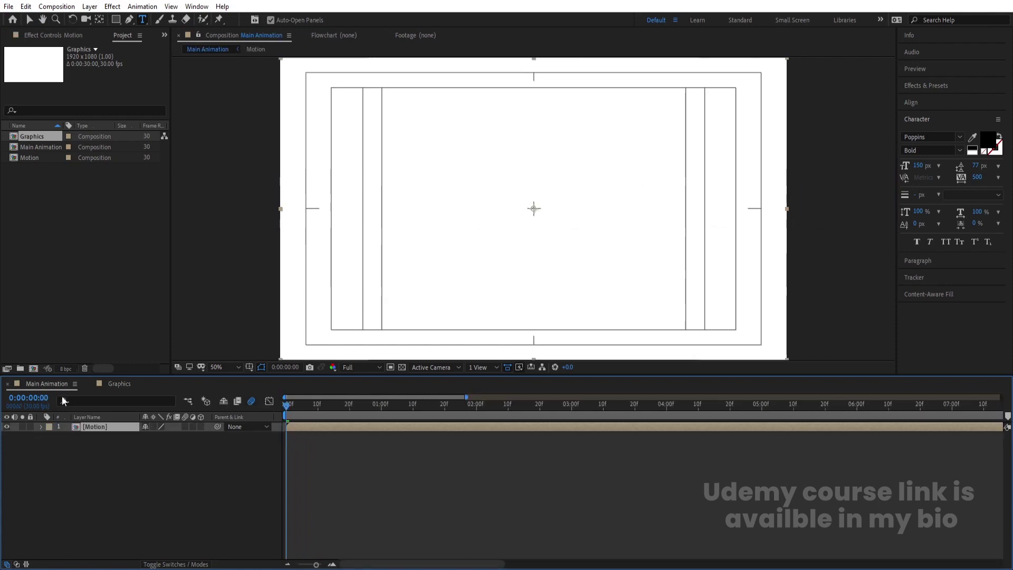
Step: Add the Graphics composition below Motion in Main Animation, collapse transformations on both layers, and preview the result
left_click(153, 427)
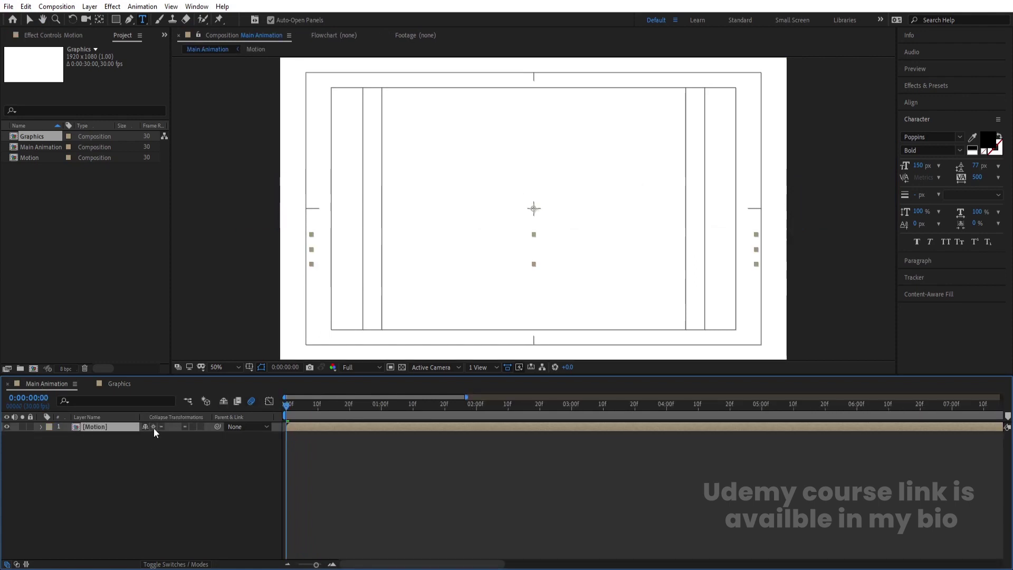
left_click_drag(28, 137, 150, 449)
left_click(148, 449)
left_click(153, 436)
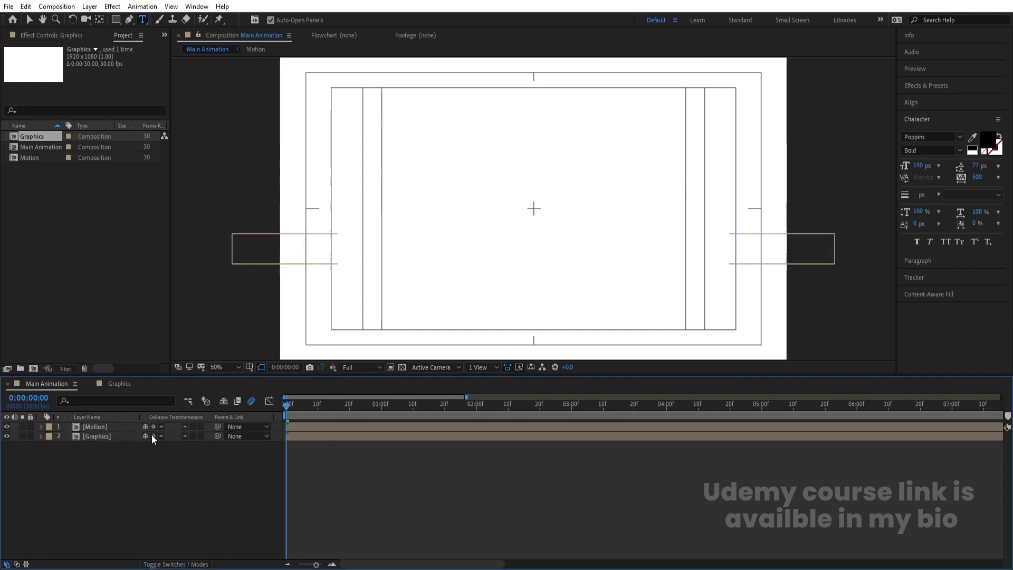
key("space")
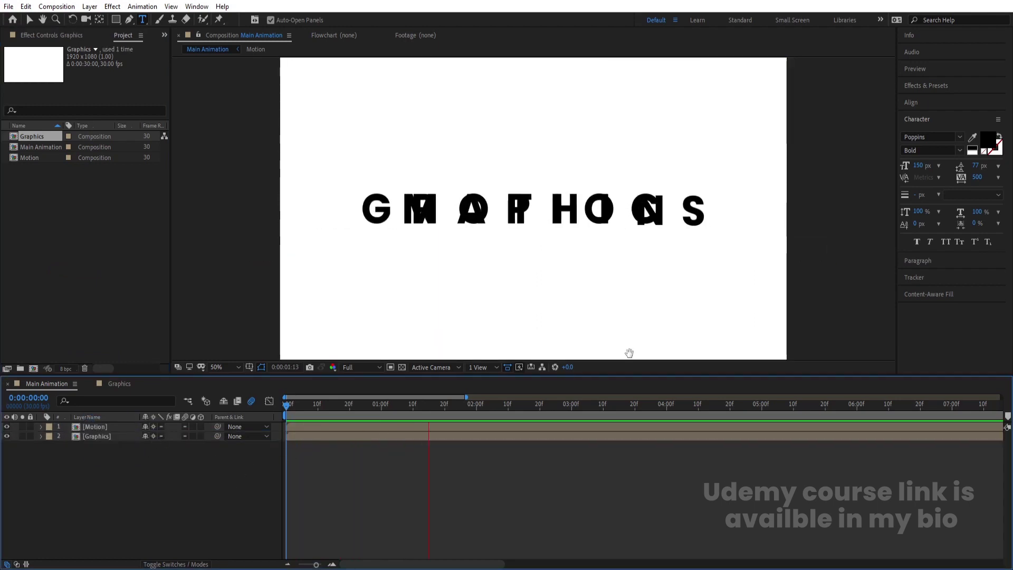
Step: Scale both the Motion and Graphics layers to 60%
key("h")
key("ctrl+a")
key("p")
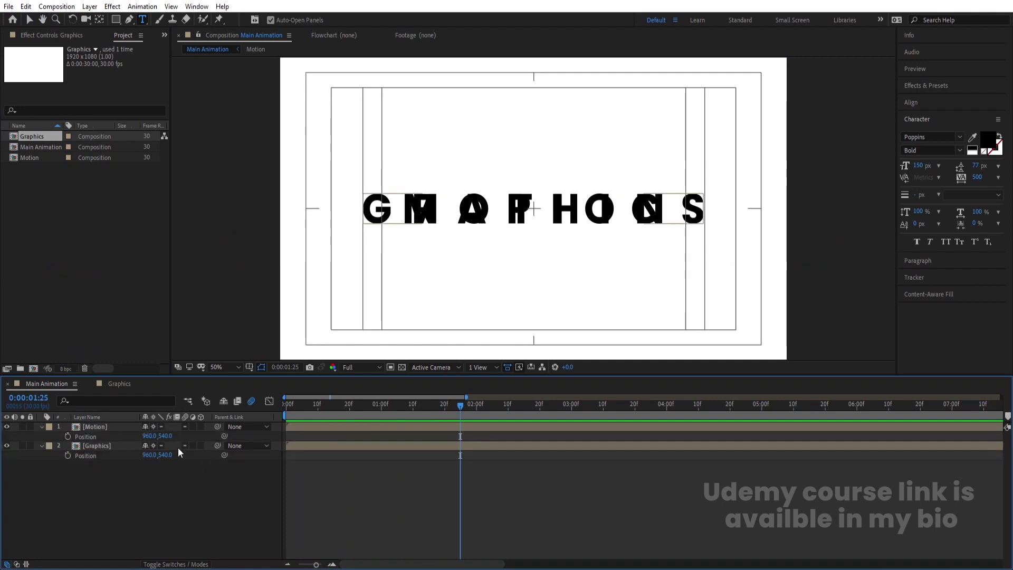
left_click(133, 436)
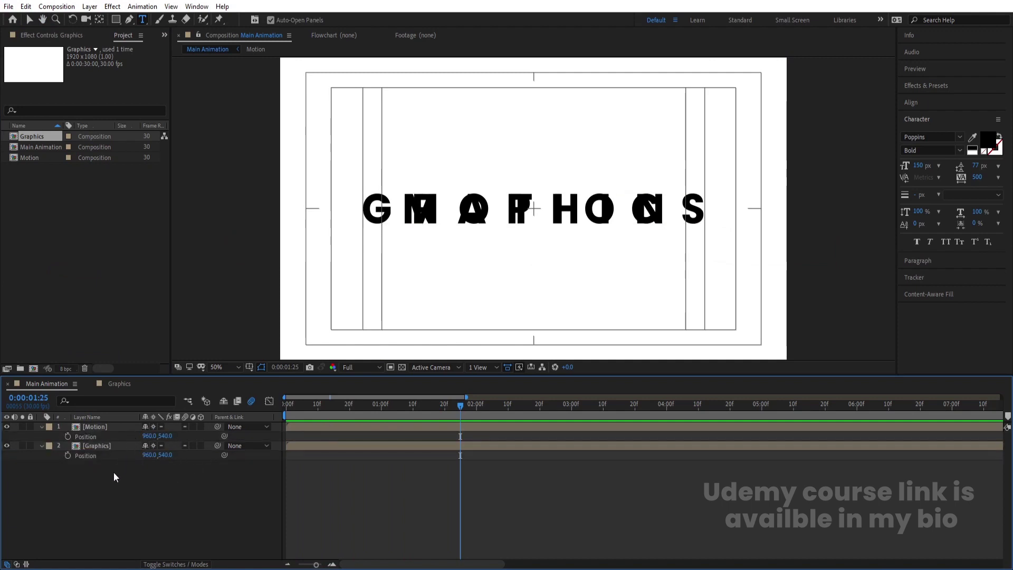
left_click_drag(113, 476, 71, 431)
key("s")
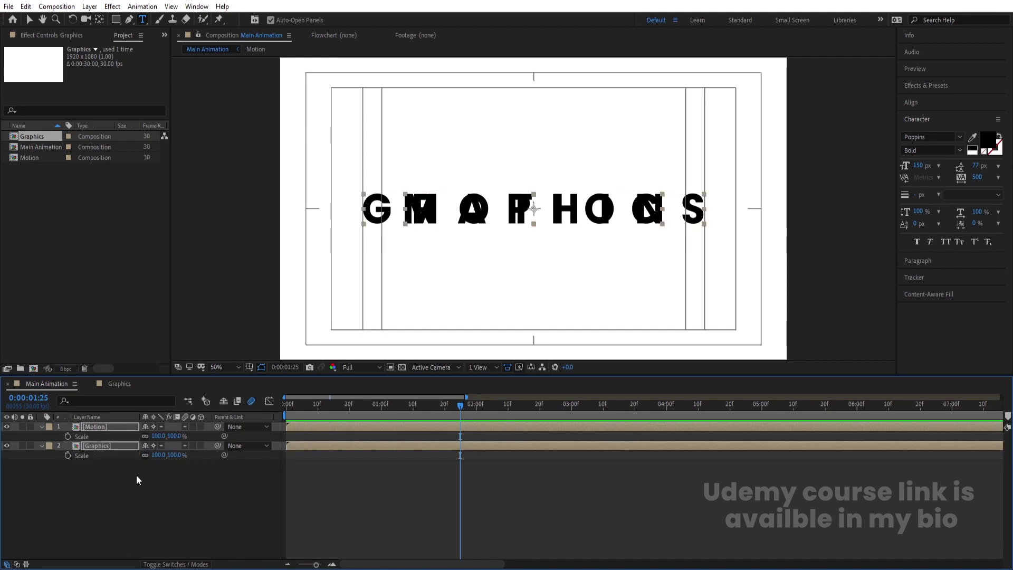
left_click(156, 436)
type("80")
key("Return")
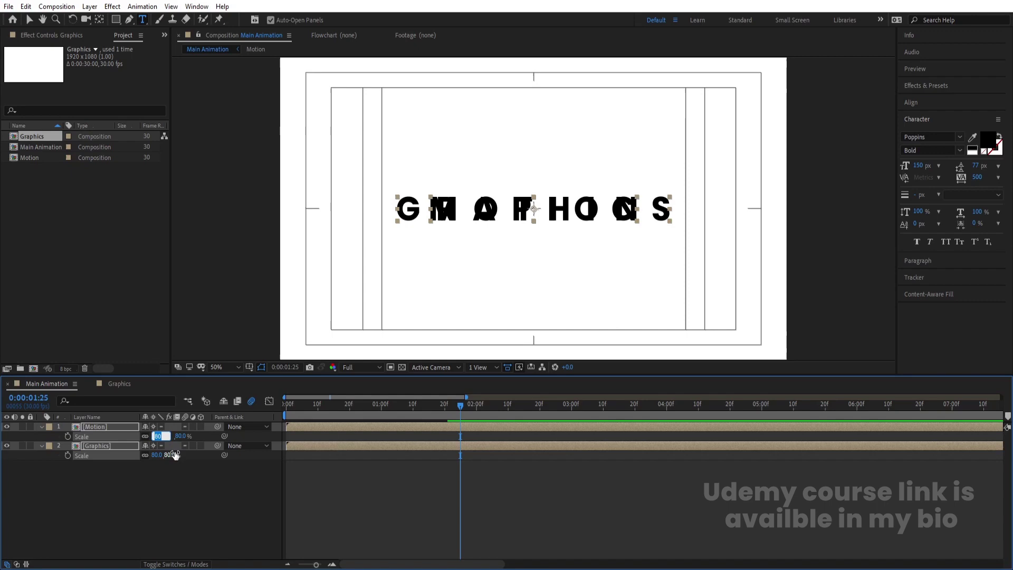
key("Return")
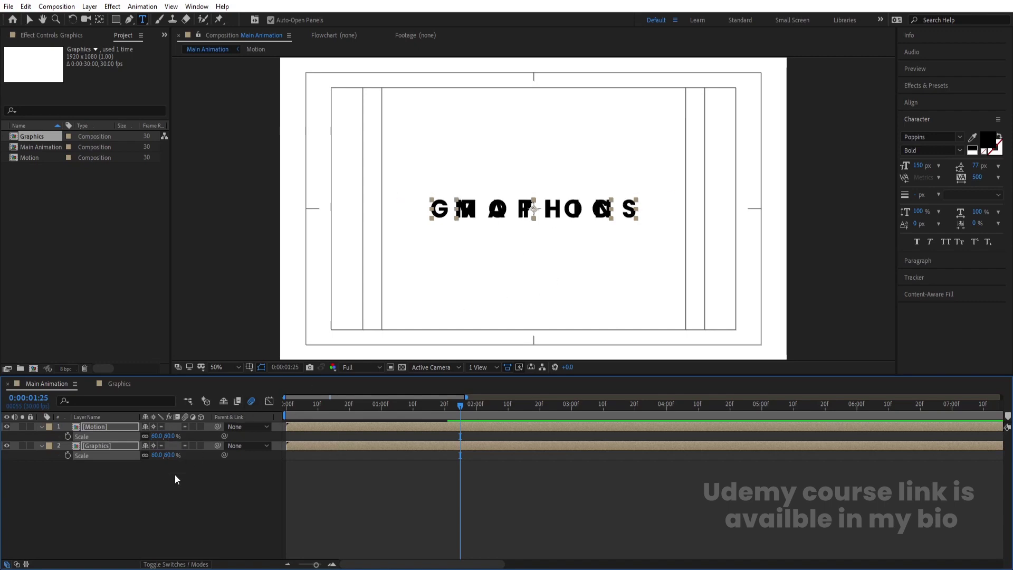
Step: Set the vertical position of the Motion layer to 100 and of the Graphics layer to 200
left_click(157, 490)
key("ctrl+a")
key("p")
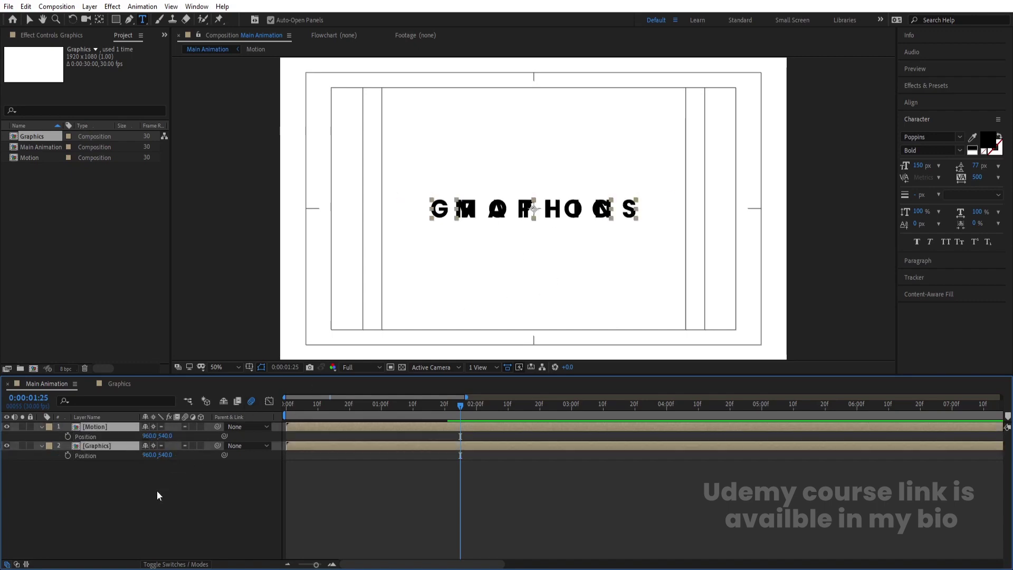
left_click(185, 489)
left_click(167, 436)
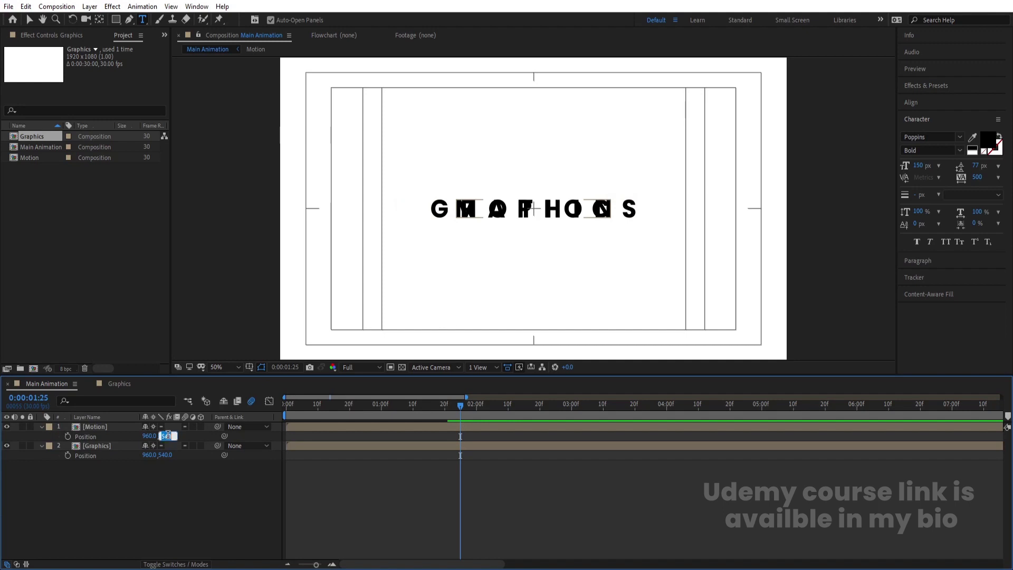
type("100")
key("Return")
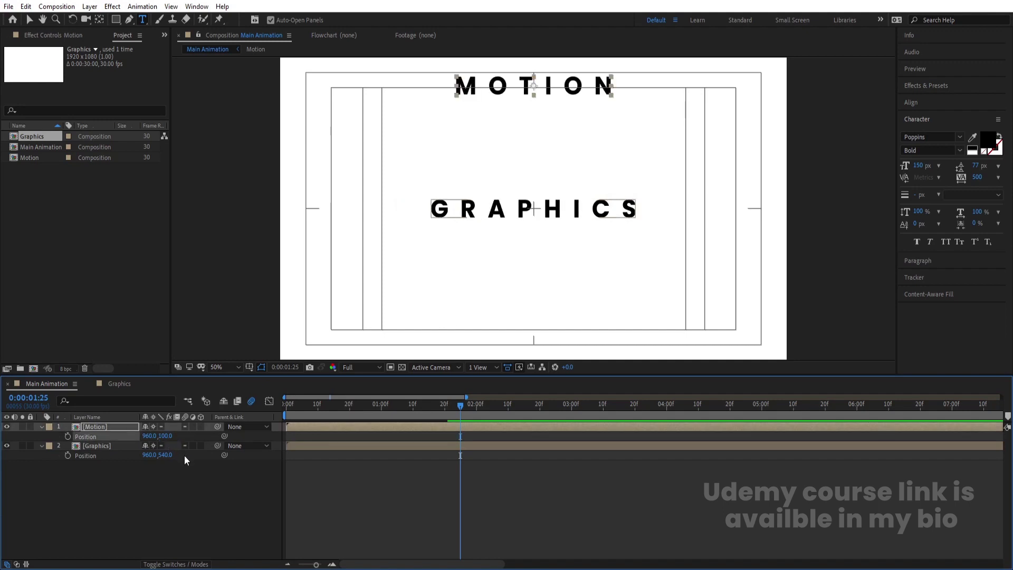
left_click(165, 455)
type("200")
key("Return")
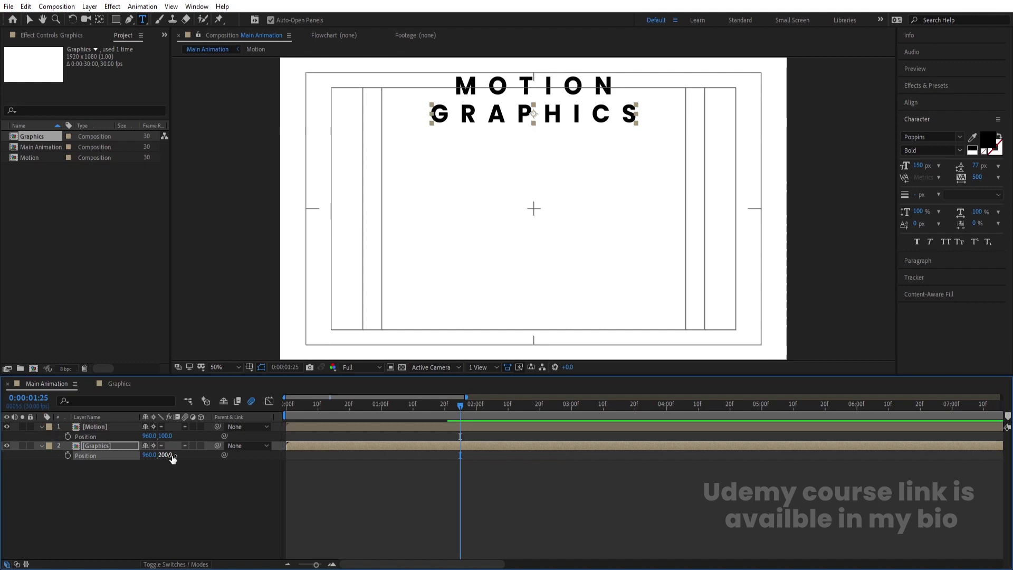
left_click(171, 476)
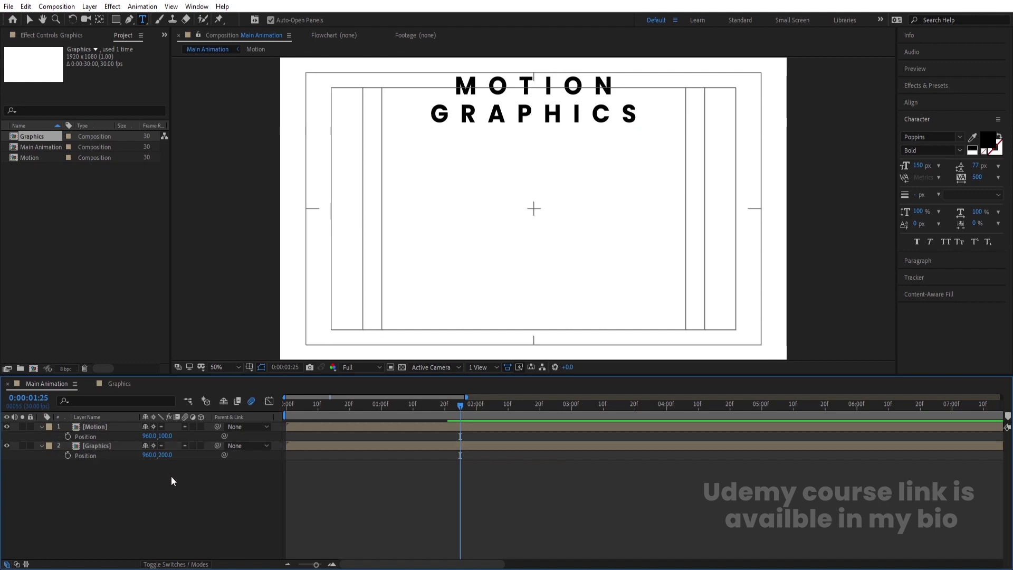
Step: Duplicate the Motion and Graphics layers and move both copies below the originals in the layer stack
left_click(102, 447)
left_click(97, 425, "ctrl")
key("ctrl+d")
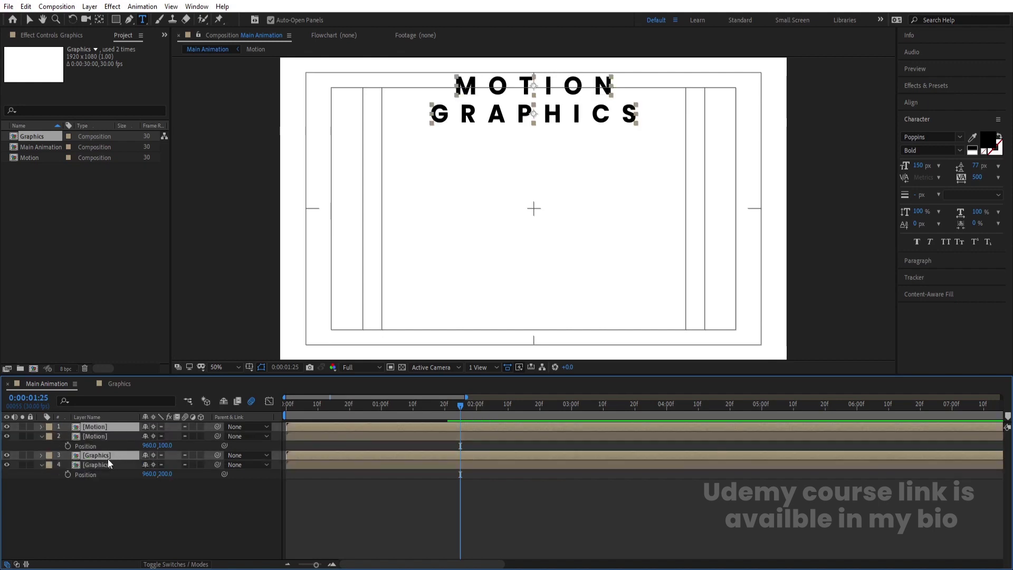
left_click_drag(104, 455, 115, 494)
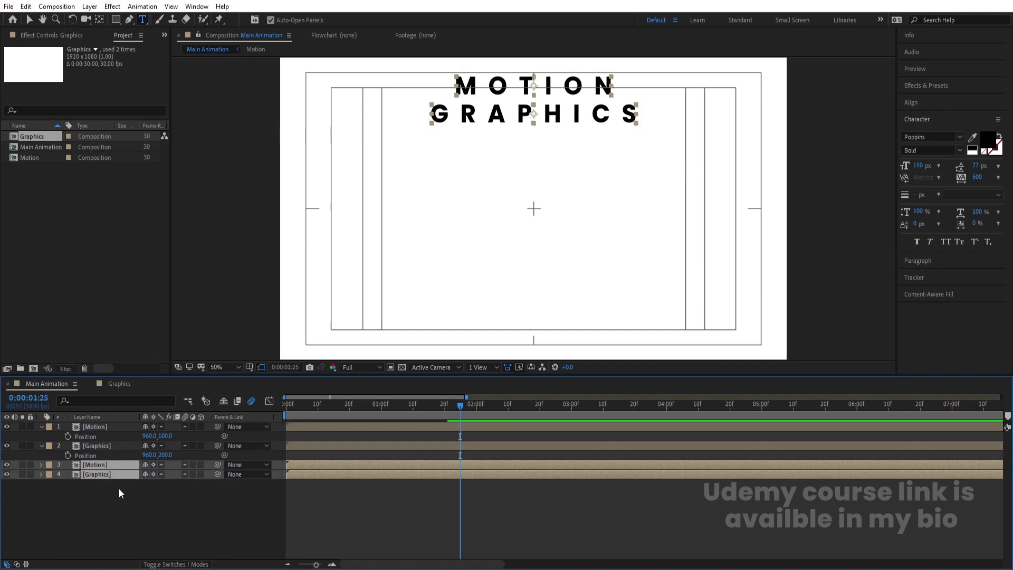
Step: Set the vertical position of the copied Motion layer to 300 and of the copied Graphics layer to 400
key("p")
left_click(182, 518)
left_click(165, 474)
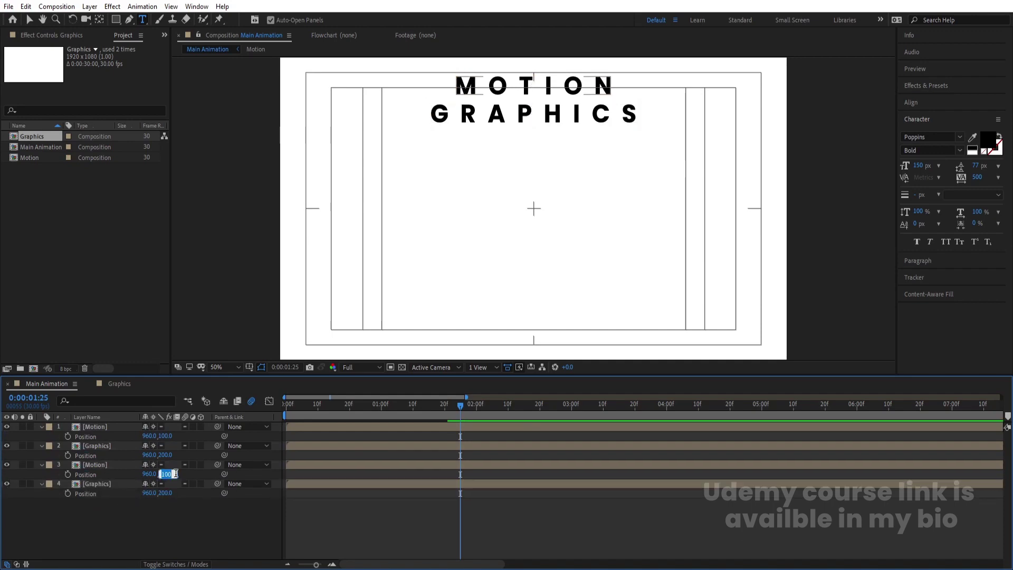
type("300")
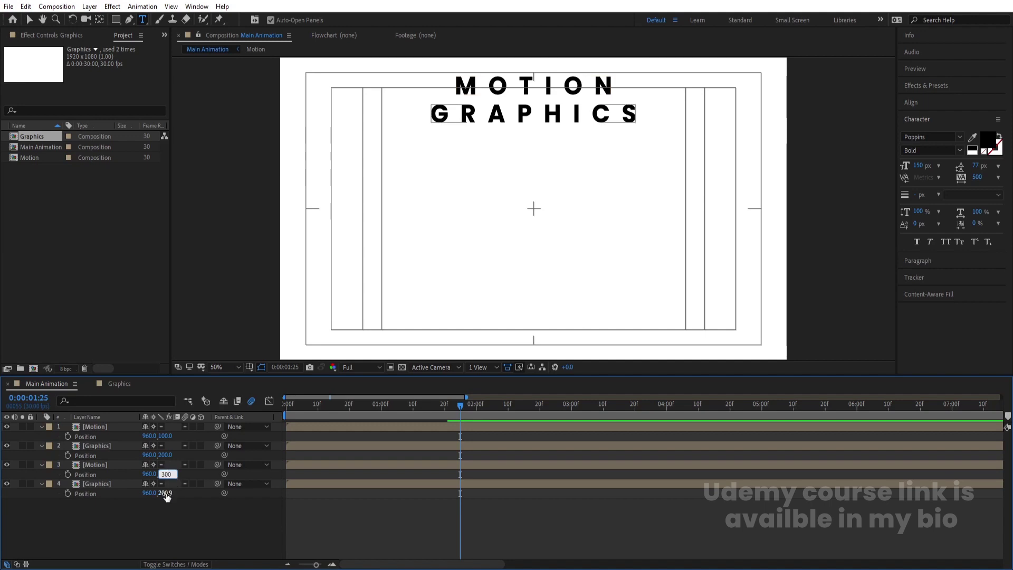
key("Return")
left_click(166, 493)
type("400")
key("Return")
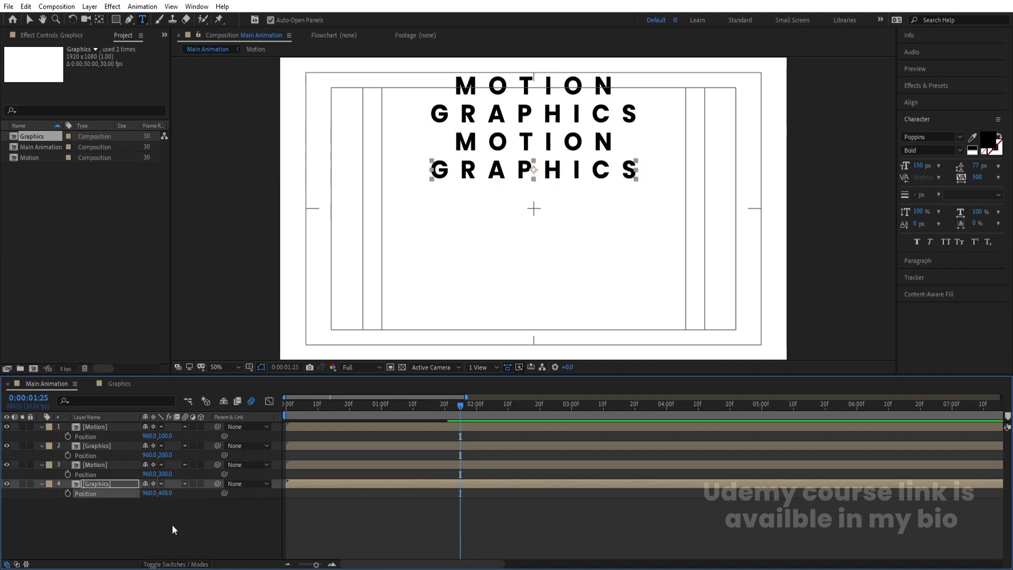
Step: Duplicate all four word layers and send the copies to the bottom of the layer stack
left_click(172, 524)
key("ctrl+a")
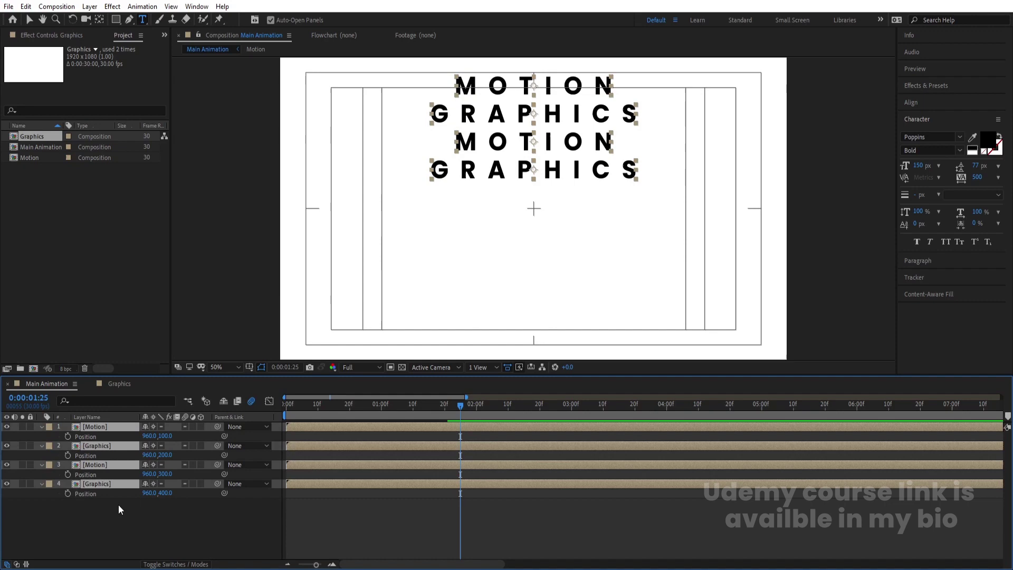
key("ctrl+d")
key("ctrl+shift+bracketleft")
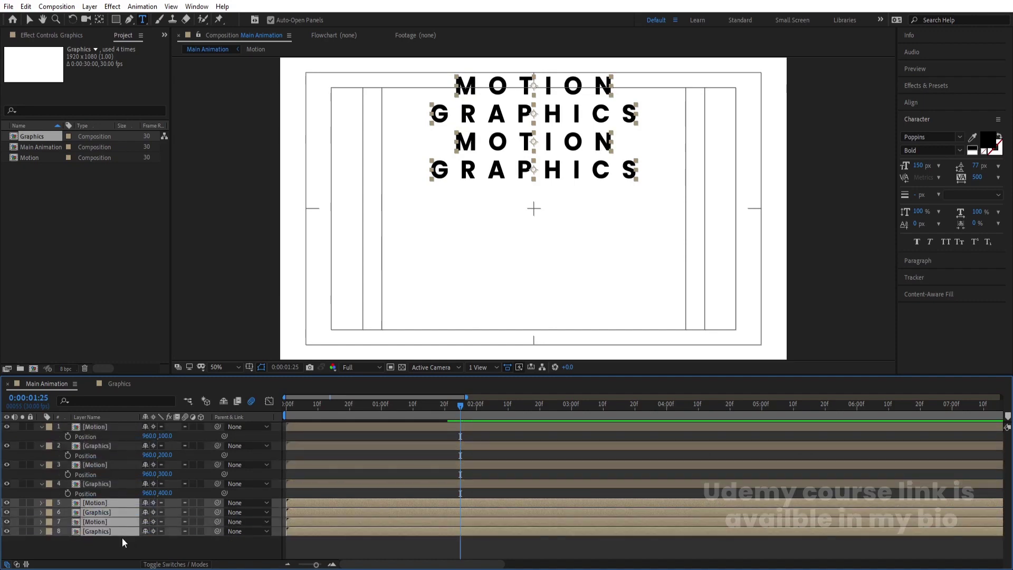
Step: Set the vertical positions of layers 5 to 8 to 500, 600, 700 and 800 in order
key("p")
scroll(198, 534, "down", 1)
left_click(178, 496)
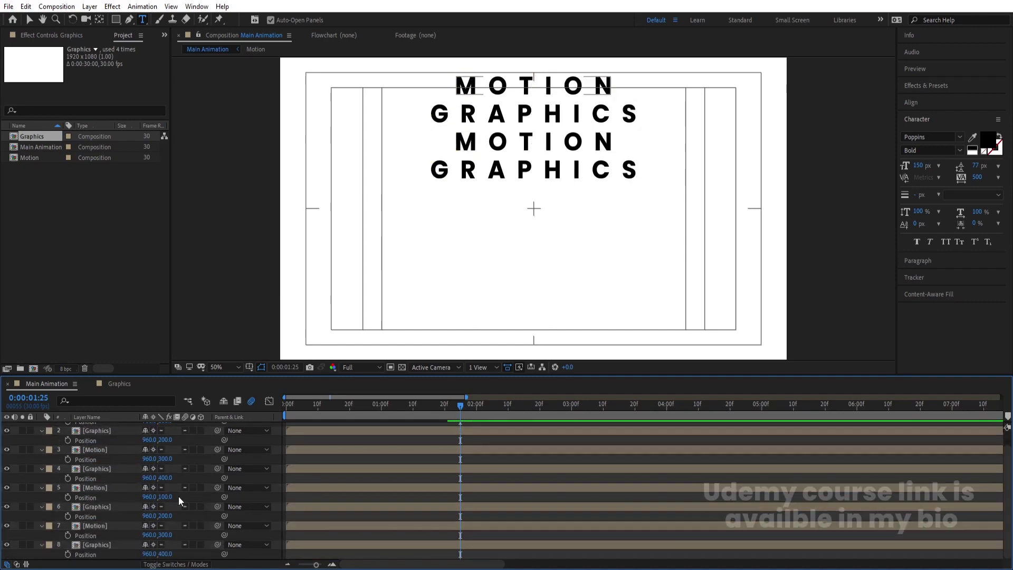
left_click(166, 496)
type("500")
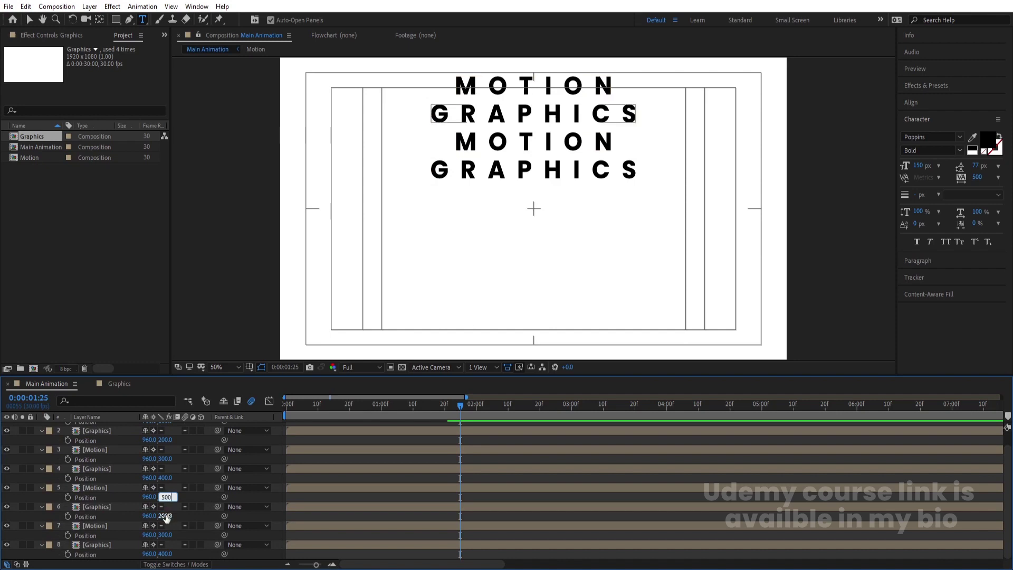
left_click(164, 516)
type("600")
left_click(165, 535)
type("700")
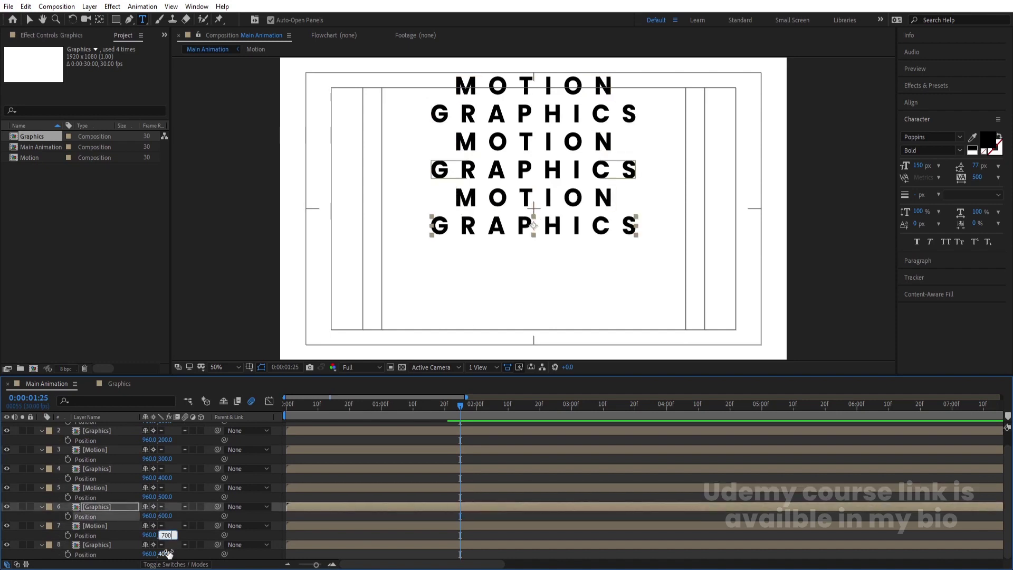
left_click(165, 553)
type("800")
key("Return")
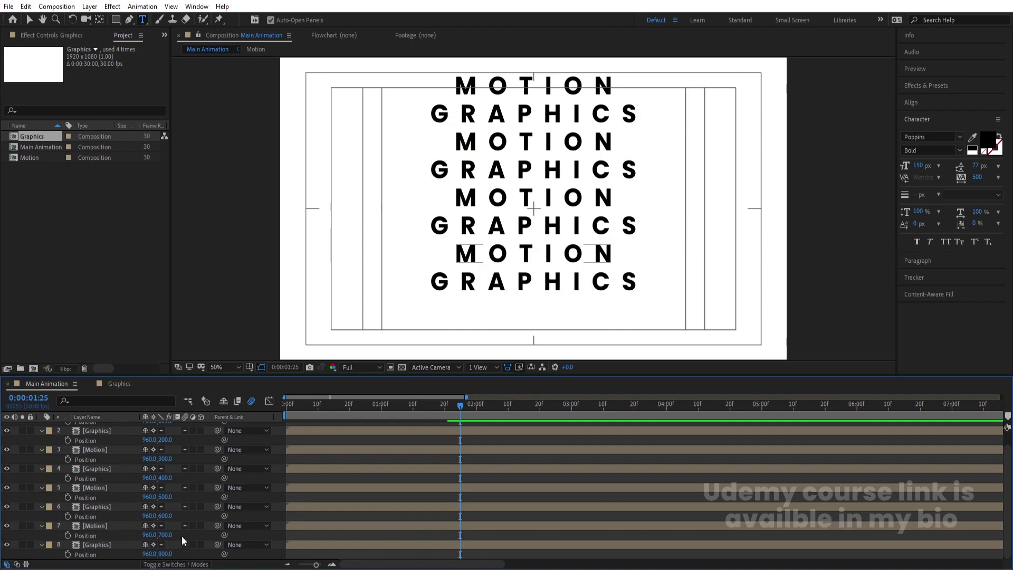
Step: Duplicate layers 5 to 8 and move the four copies to the end of the layer stack
left_click(96, 544)
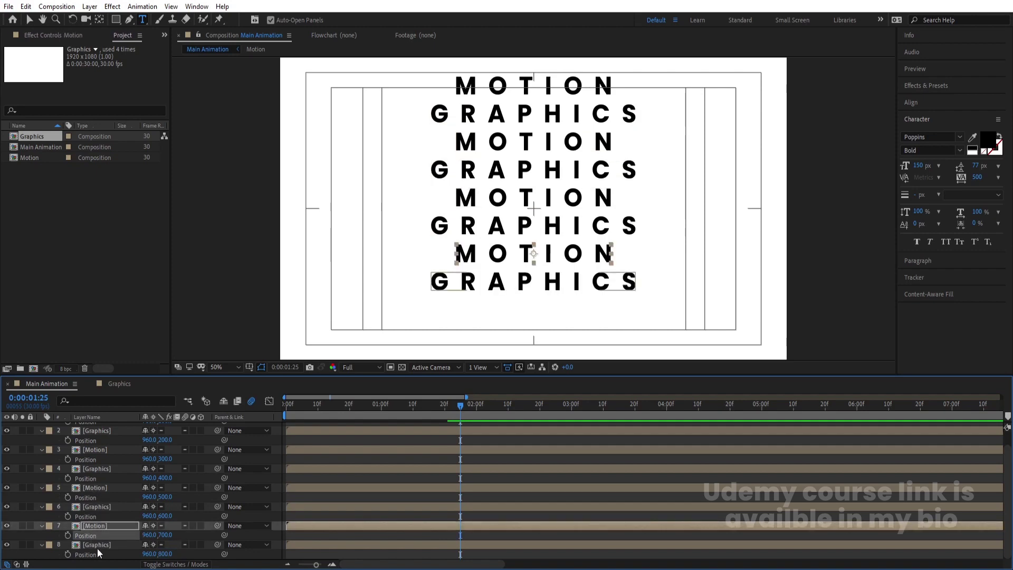
left_click(87, 487, "shift")
key("ctrl+d")
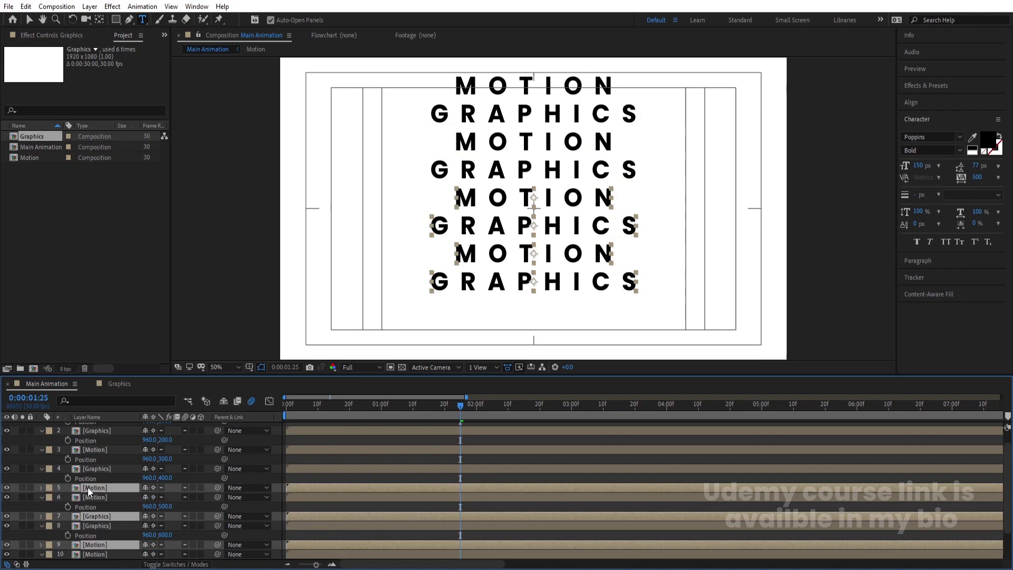
left_click_drag(100, 508, 119, 549)
Step: Set the vertical positions of layers 9 to 12 to 900, 1000, 1100 and 1200 in order
key("p")
scroll(174, 522, "down", 2)
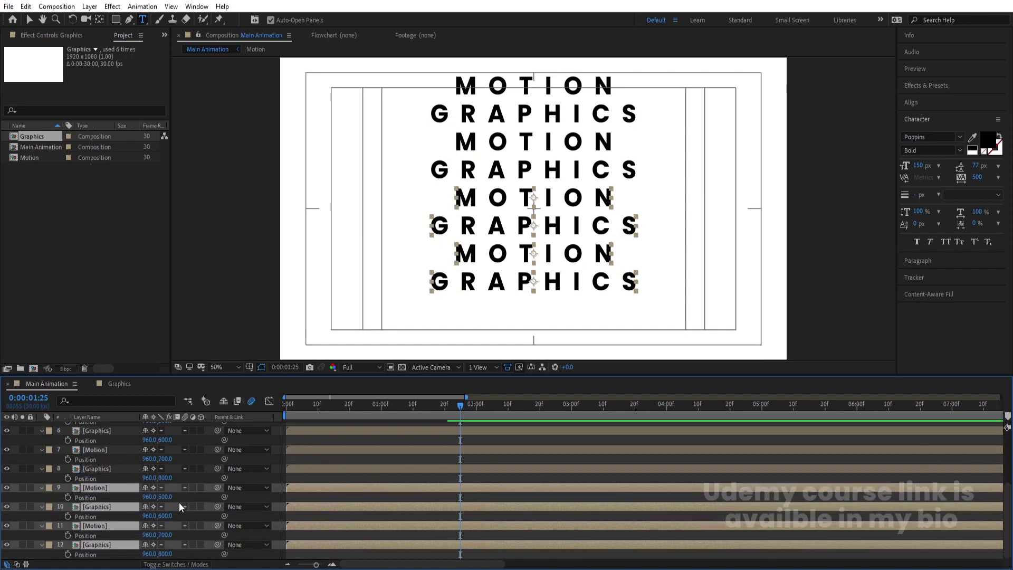
left_click(179, 502)
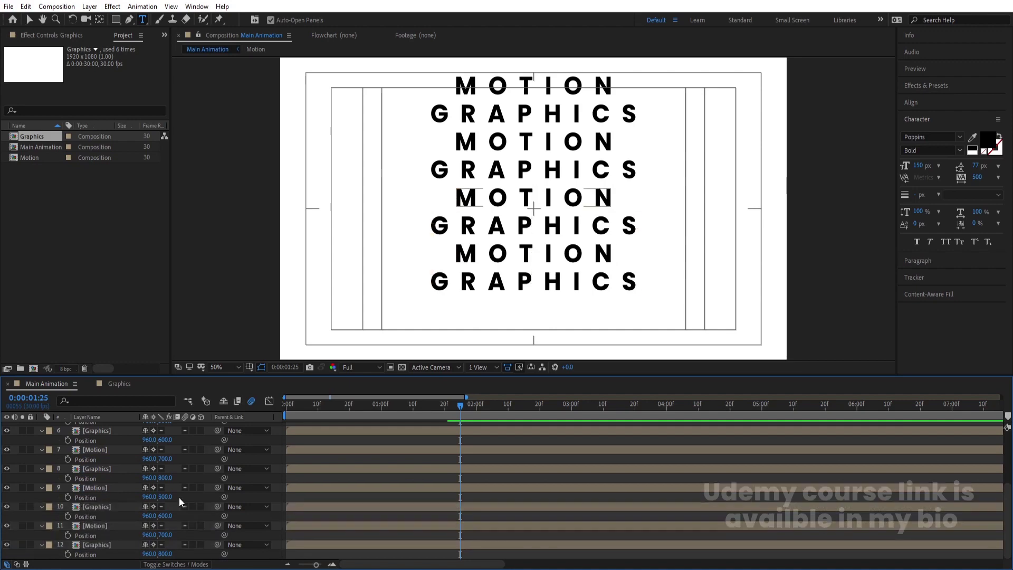
left_click(168, 496)
type("900")
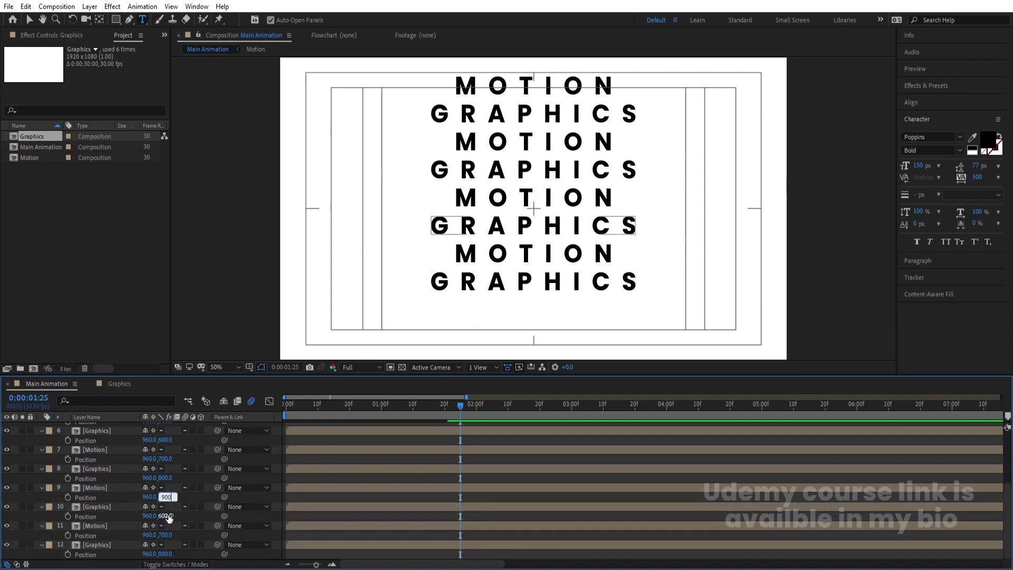
left_click(165, 515)
type("1000")
left_click(164, 535)
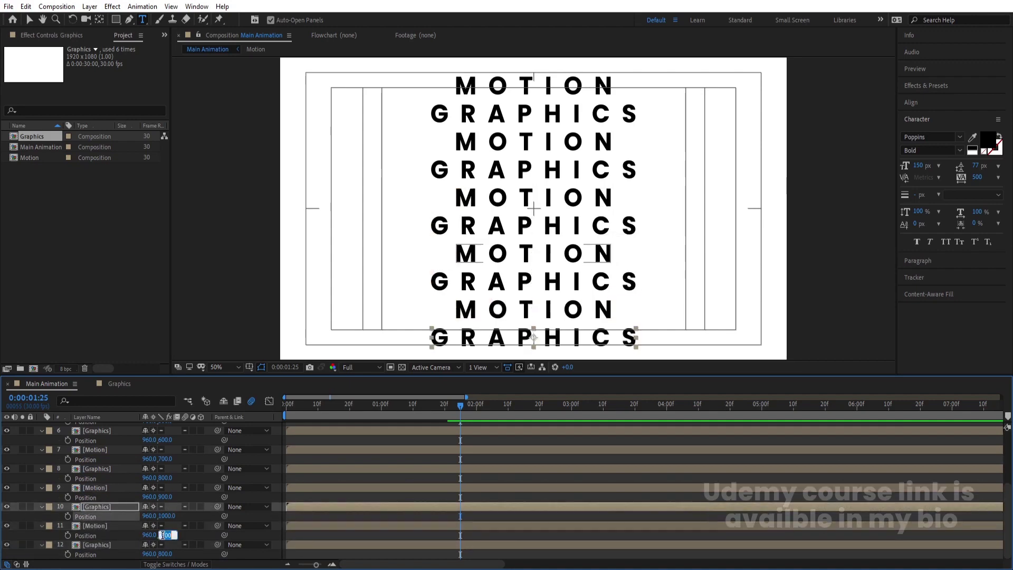
type("1100")
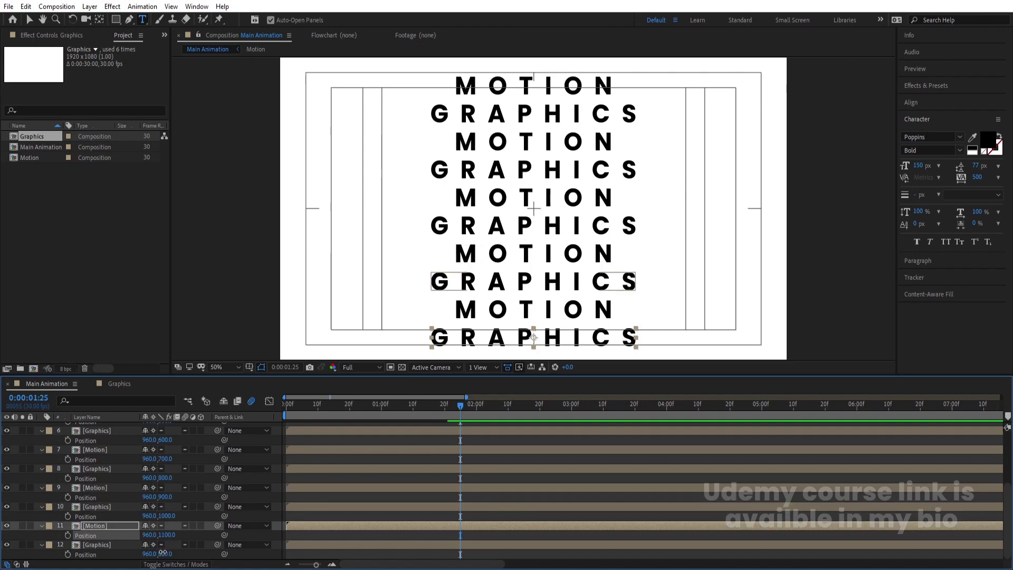
left_click(164, 554)
type("1200")
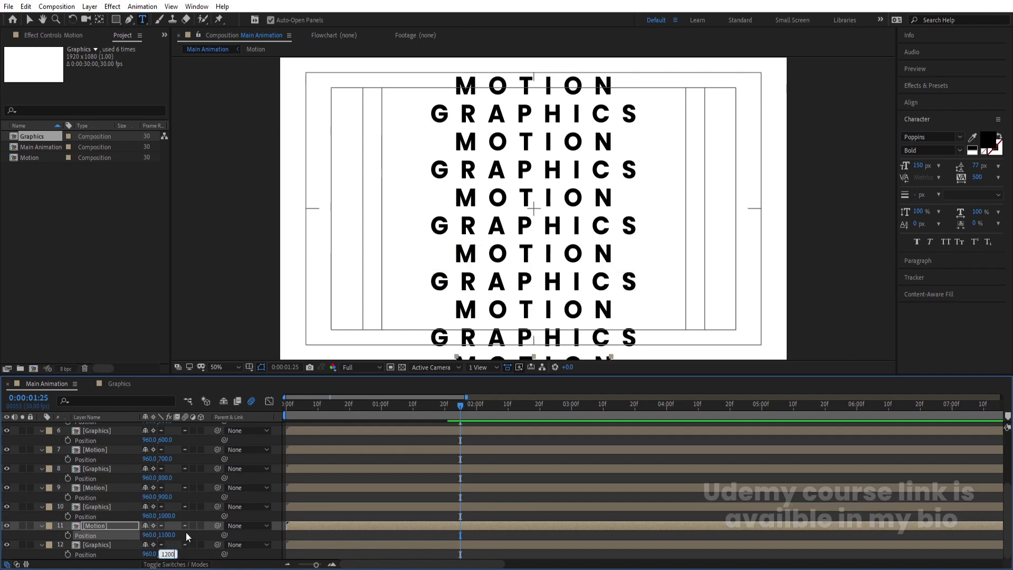
left_click(186, 532)
Step: Preview Main Animation from the first frame and set the preview resolution to Quarter
scroll(350, 505, "up", 5)
left_click_drag(308, 408, 248, 404)
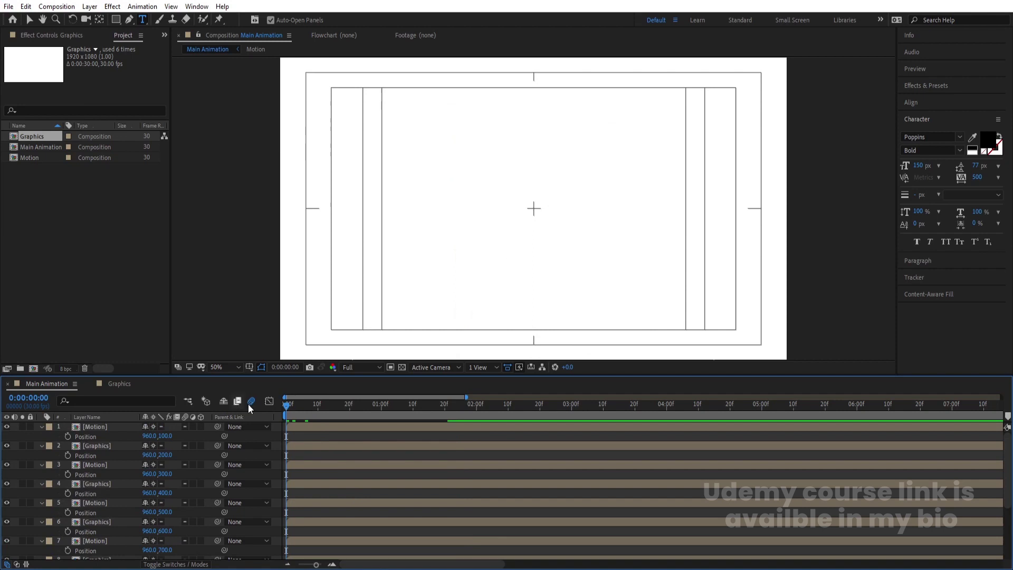
key("space")
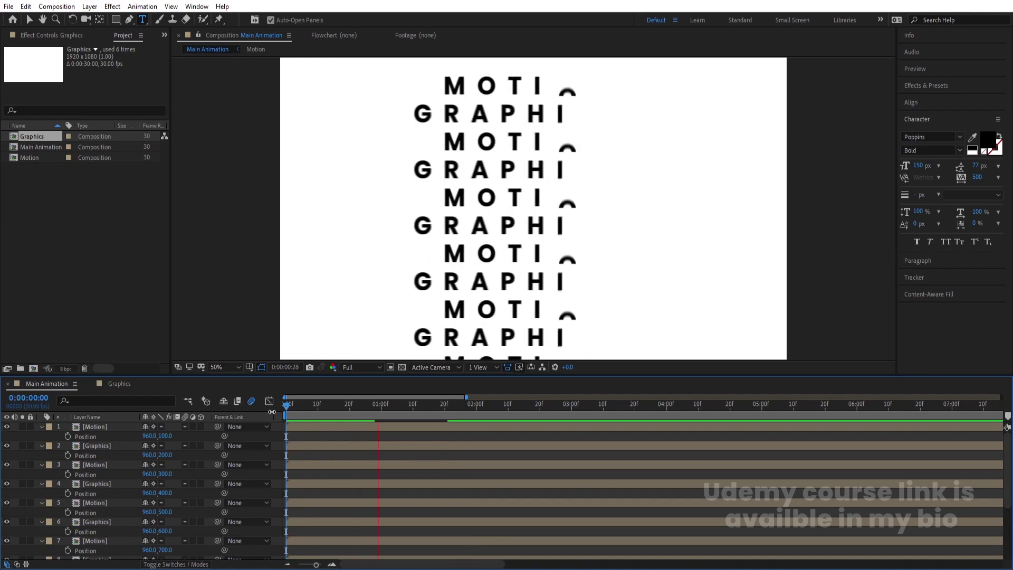
left_click(373, 367)
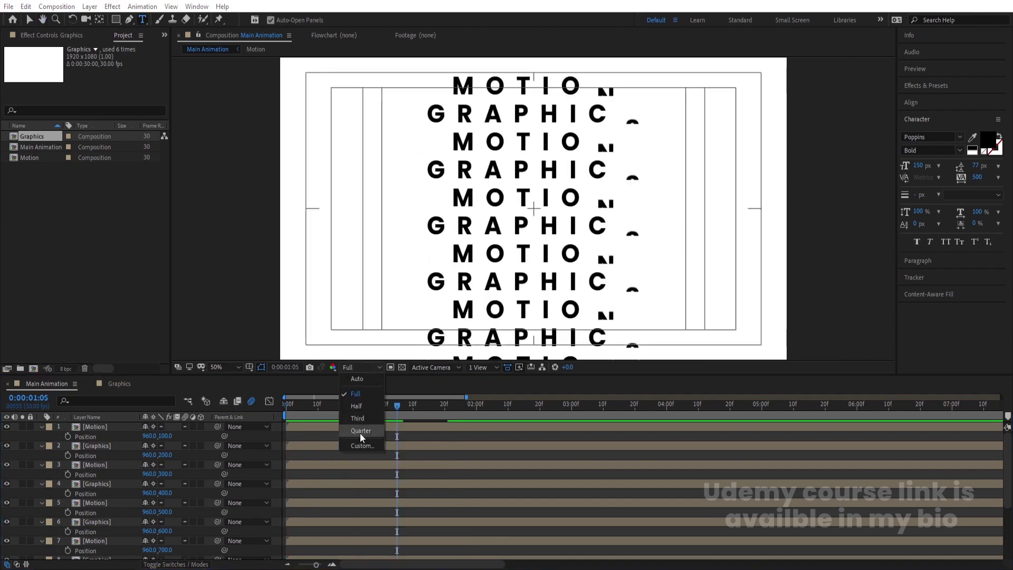
left_click(361, 431)
Step: Move the start of layers 2, 3 and 4 to 1, 2 and 3 seconds respectively
left_click(380, 407)
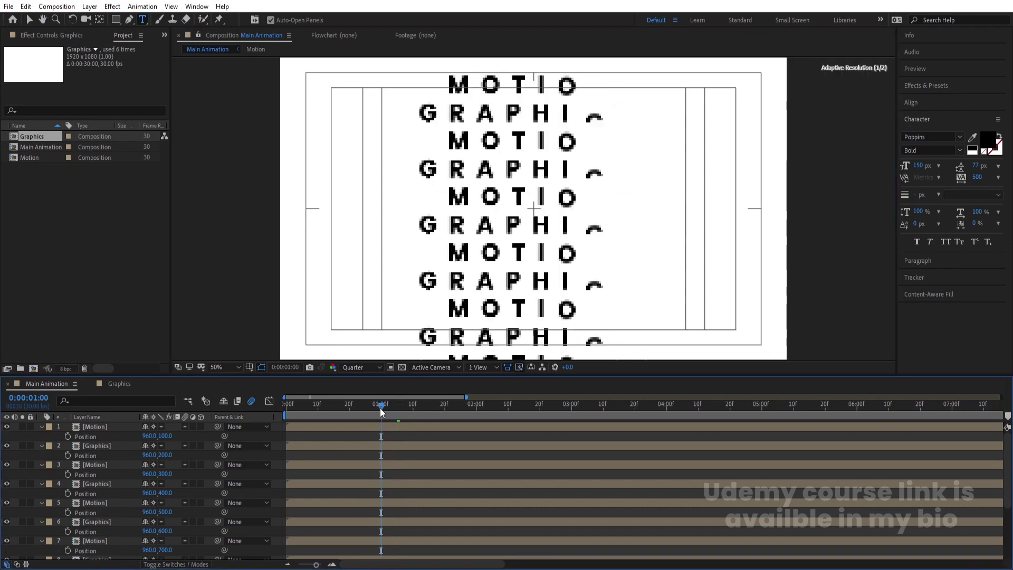
left_click(104, 446)
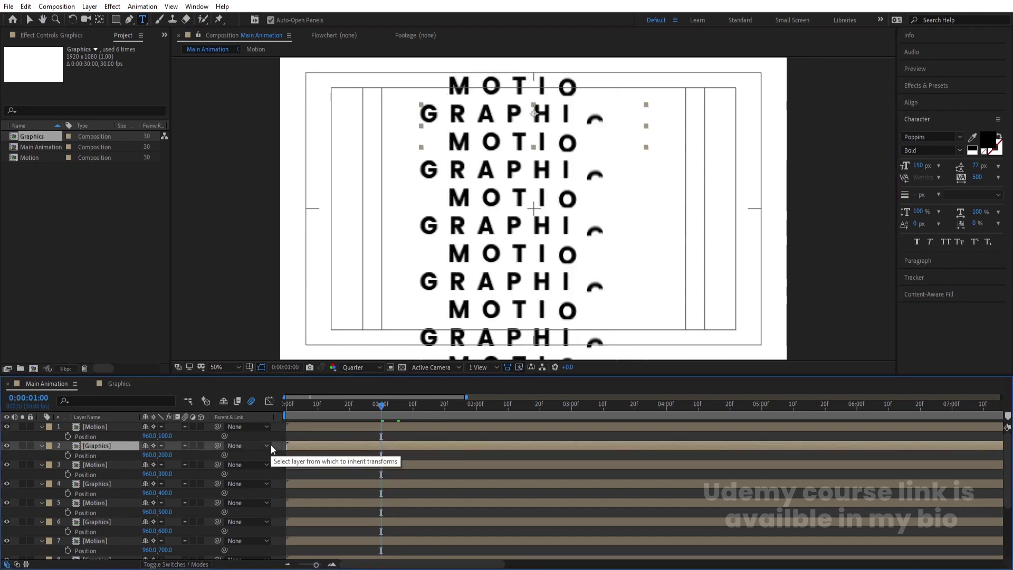
key("bracketleft")
left_click(475, 404)
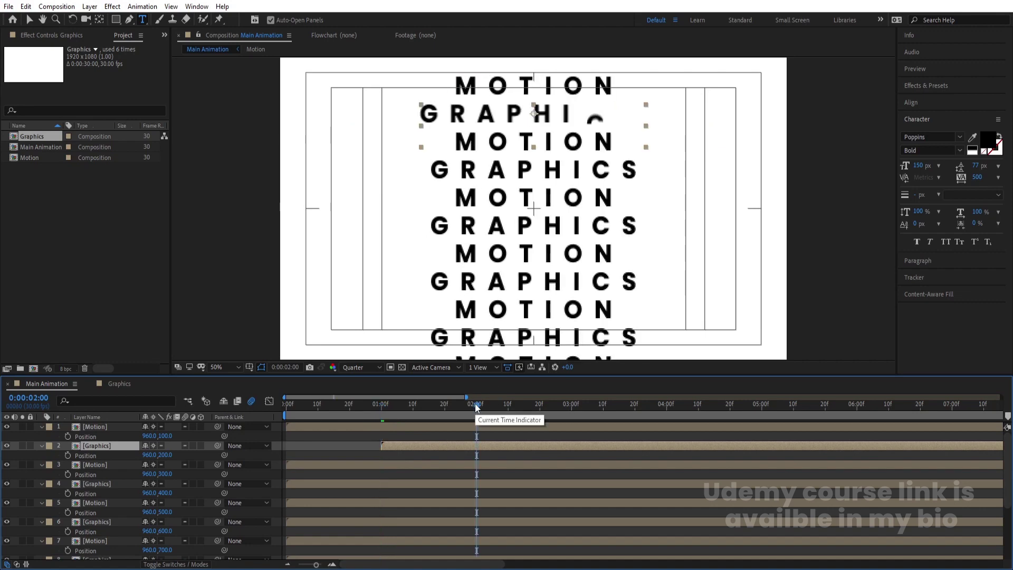
left_click(440, 464)
key("bracketleft")
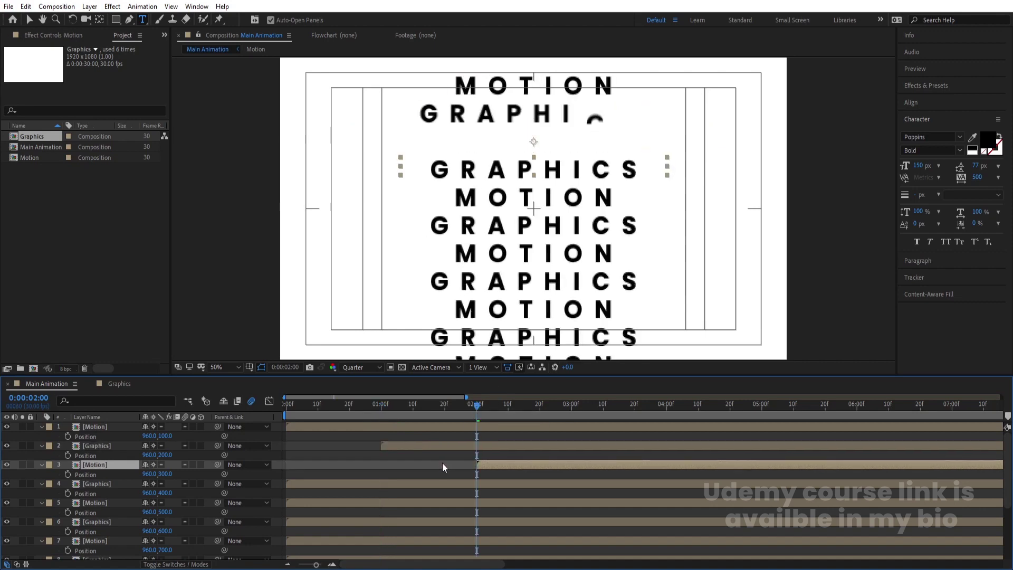
left_click(571, 401)
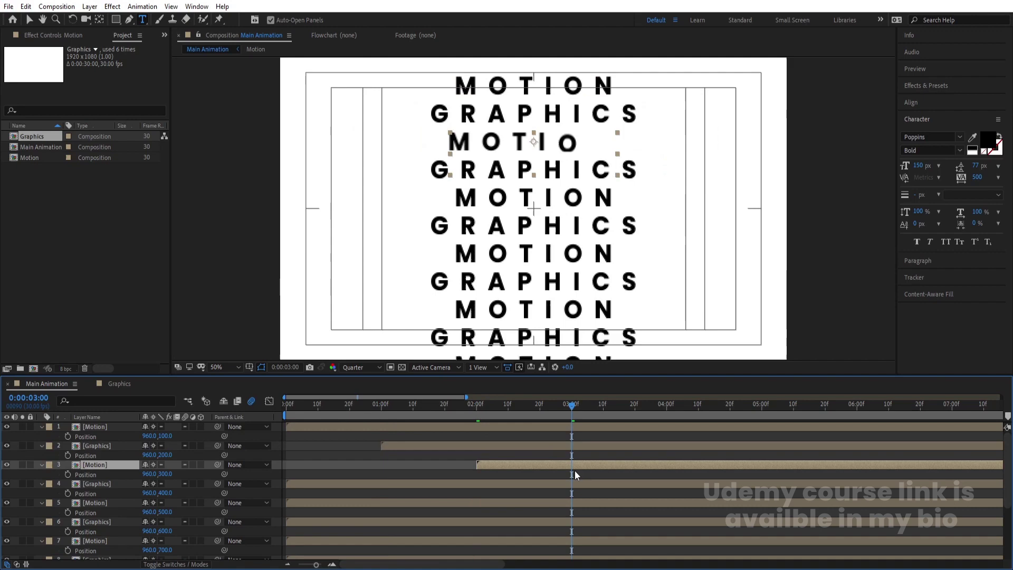
left_click(567, 484)
key("bracketleft")
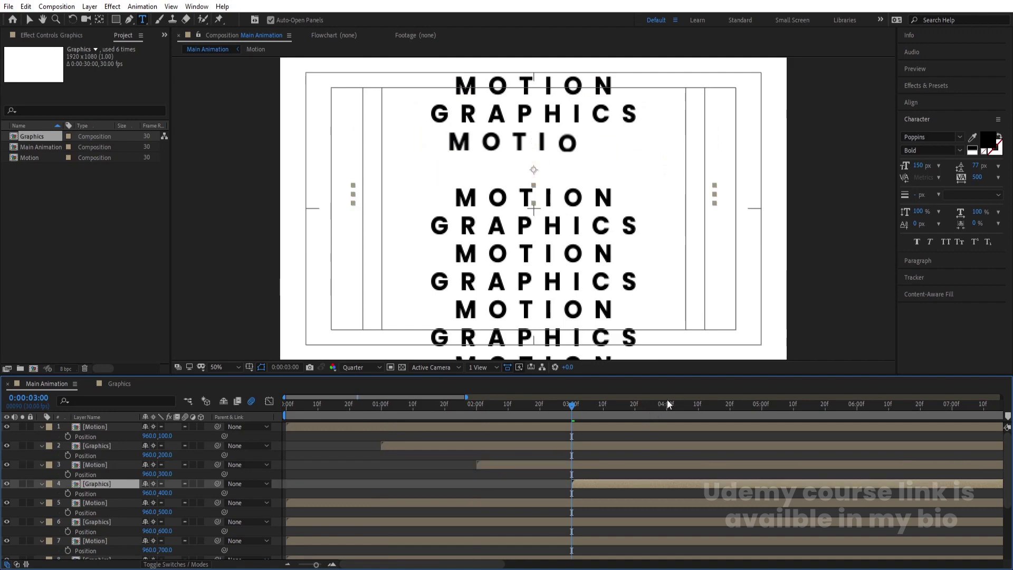
Step: Move the start of layers 5, 6 and 7 to 4, 5 and 6 seconds respectively
left_click(667, 401)
left_click(675, 502)
key("bracketleft")
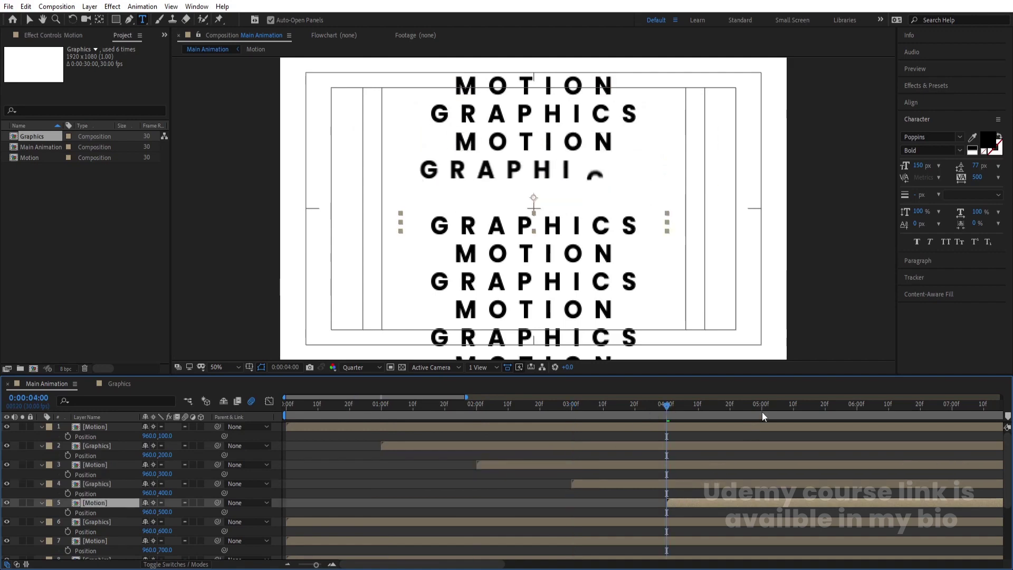
left_click(762, 405)
left_click(755, 526)
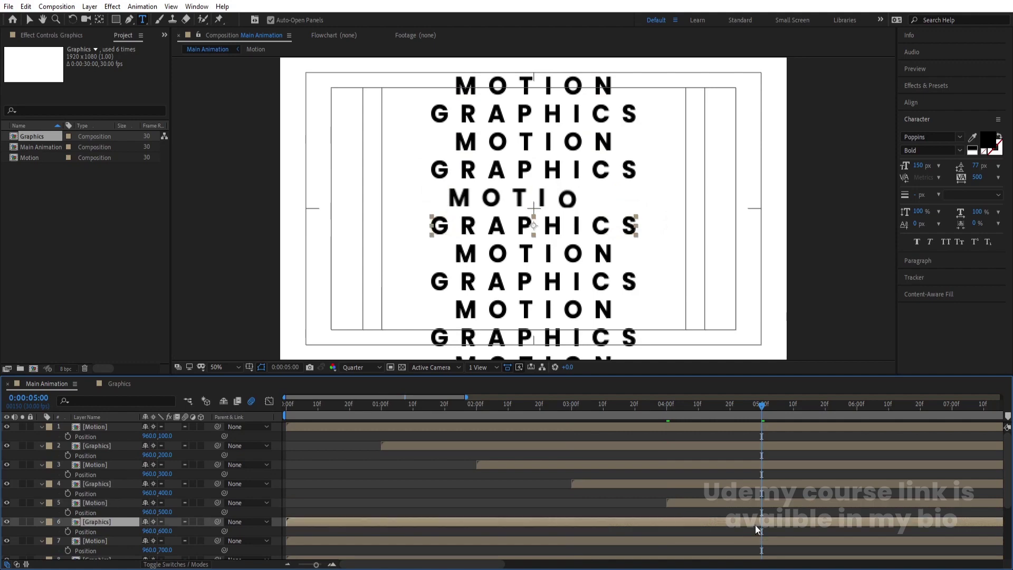
key("bracketleft")
left_click(856, 403)
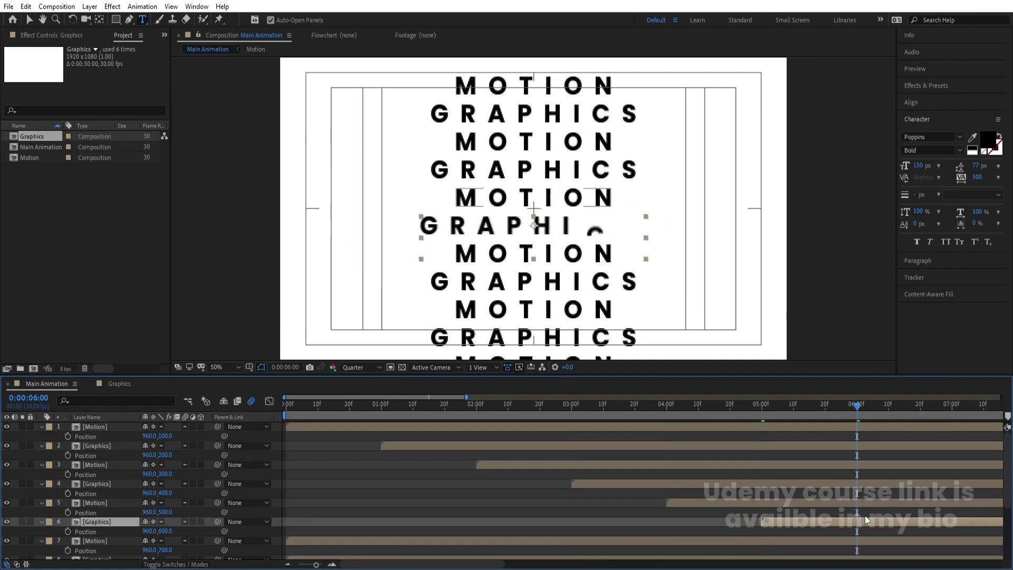
left_click(849, 544)
key("bracketleft")
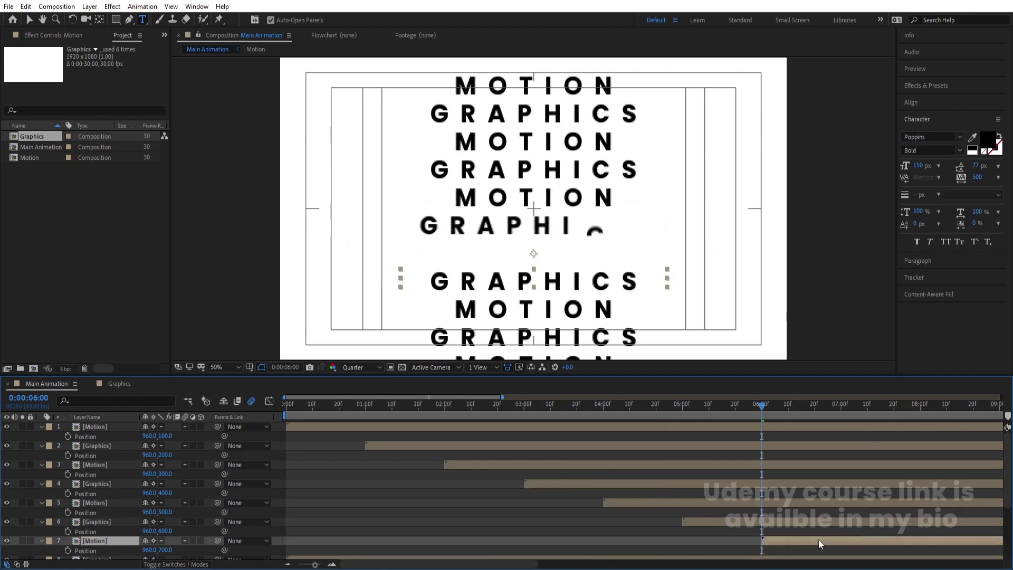
Step: Move the start of layers 8, 9 and 10 to 7, 8 and 9 seconds respectively
scroll(749, 522, "down", 5)
left_click(564, 407)
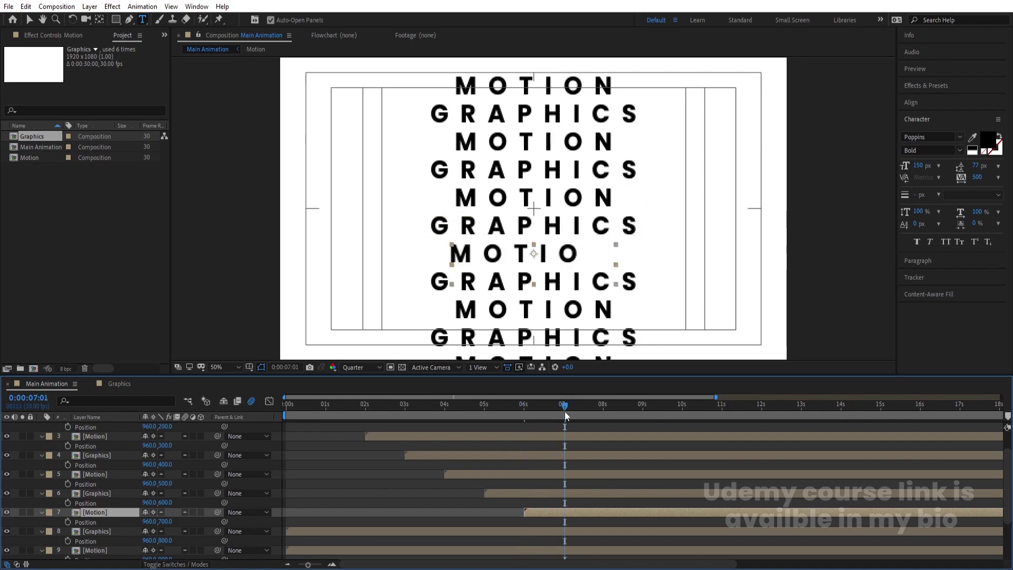
left_click(557, 533)
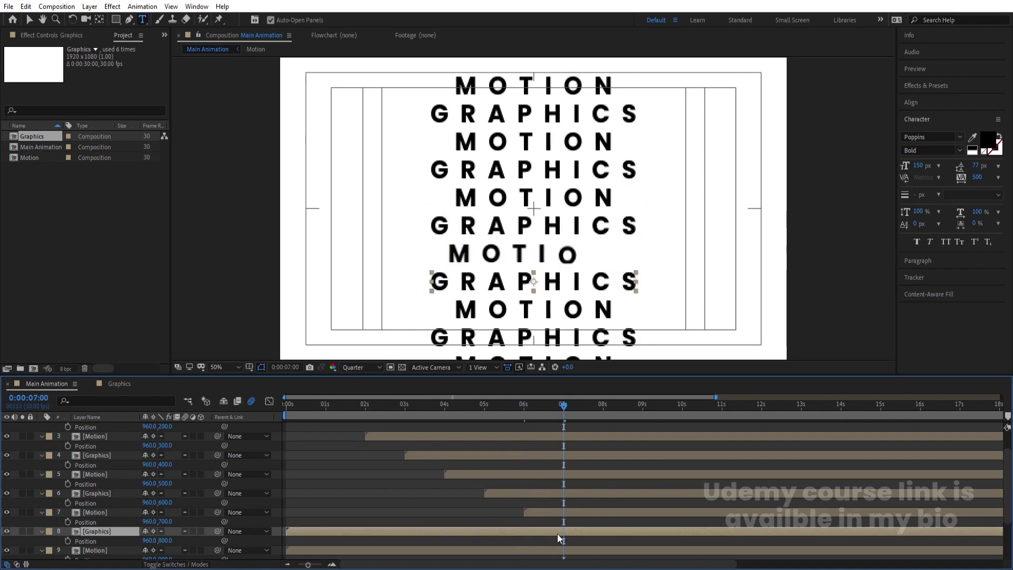
key("bracketleft")
left_click(603, 406)
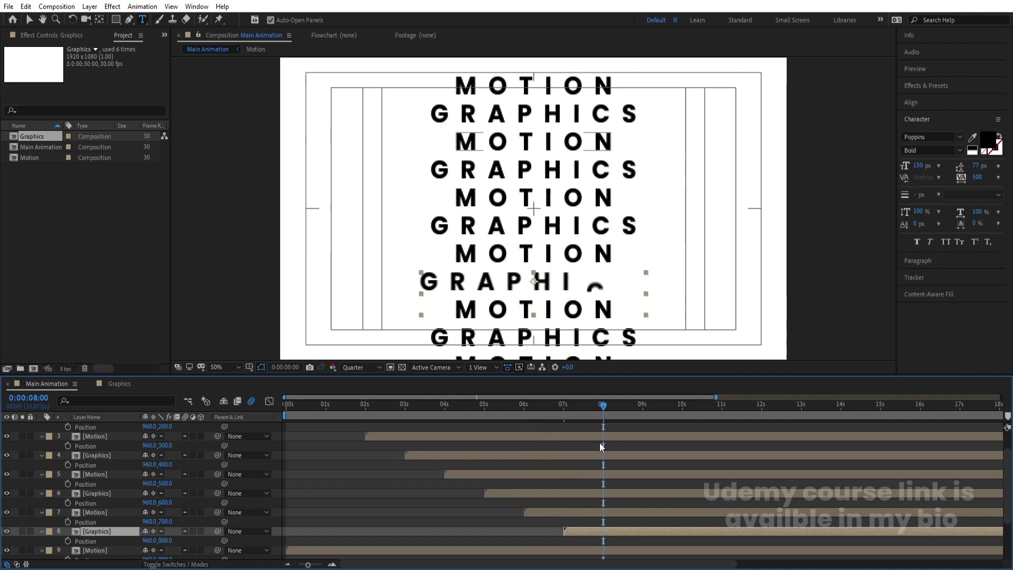
scroll(594, 474, "down", 3)
left_click(590, 485)
key("bracketleft")
left_click(643, 407)
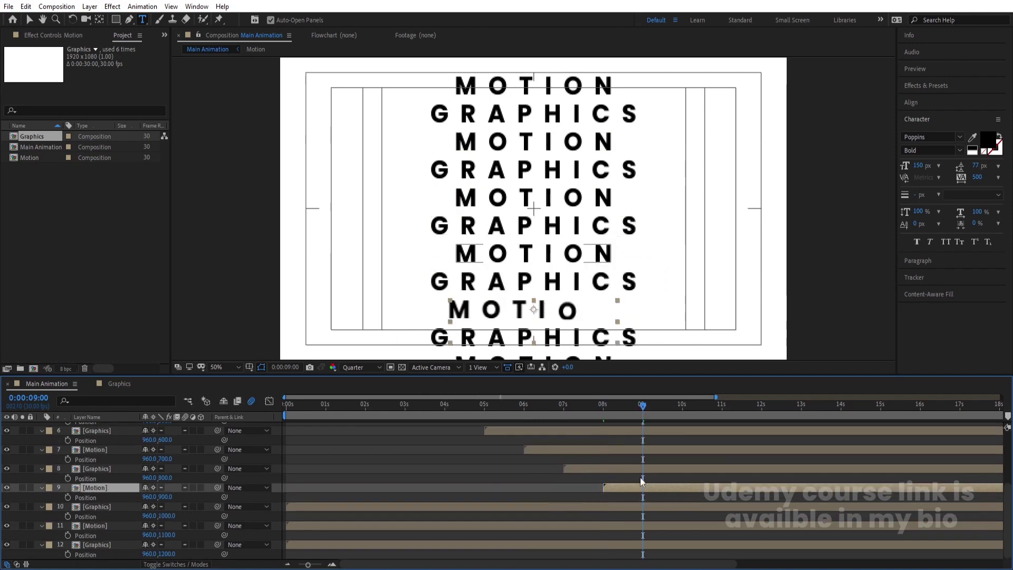
left_click(639, 502)
key("bracketleft")
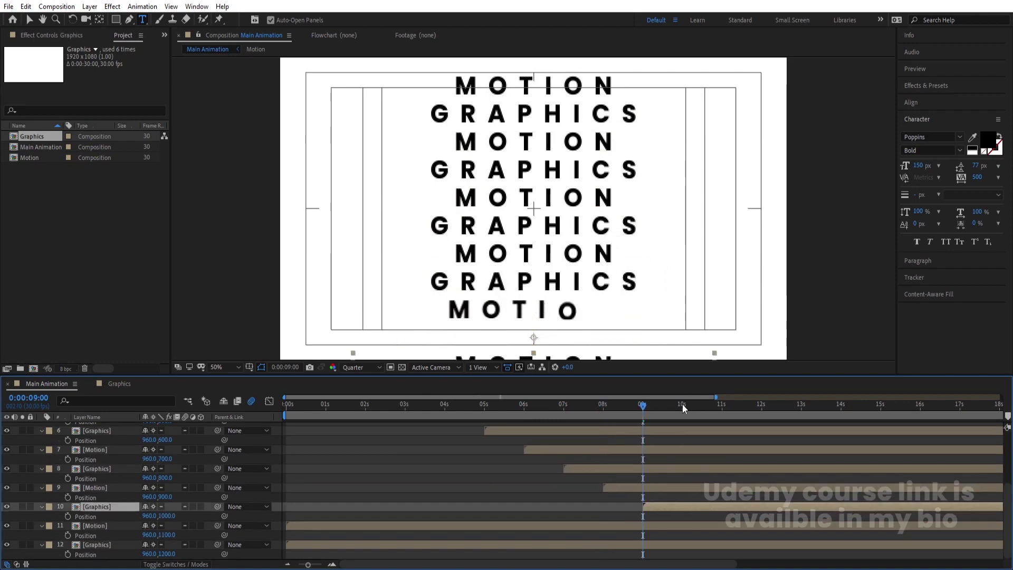
Step: Move the start of layers 11 and 12 to 10 and 11 seconds respectively
left_click(682, 405)
left_click(676, 525)
key("bracketleft")
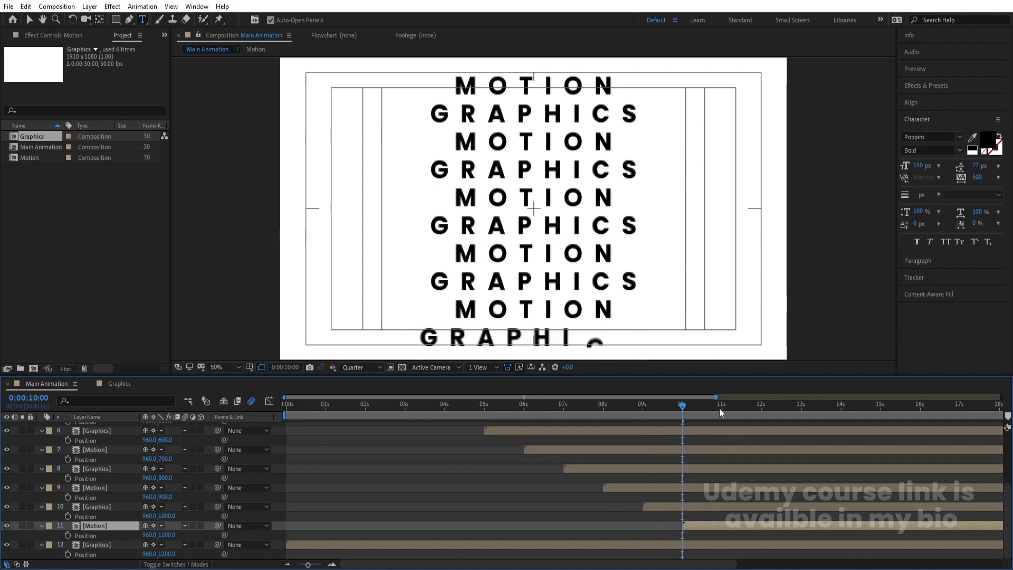
left_click(723, 407)
key("Num_Lock")
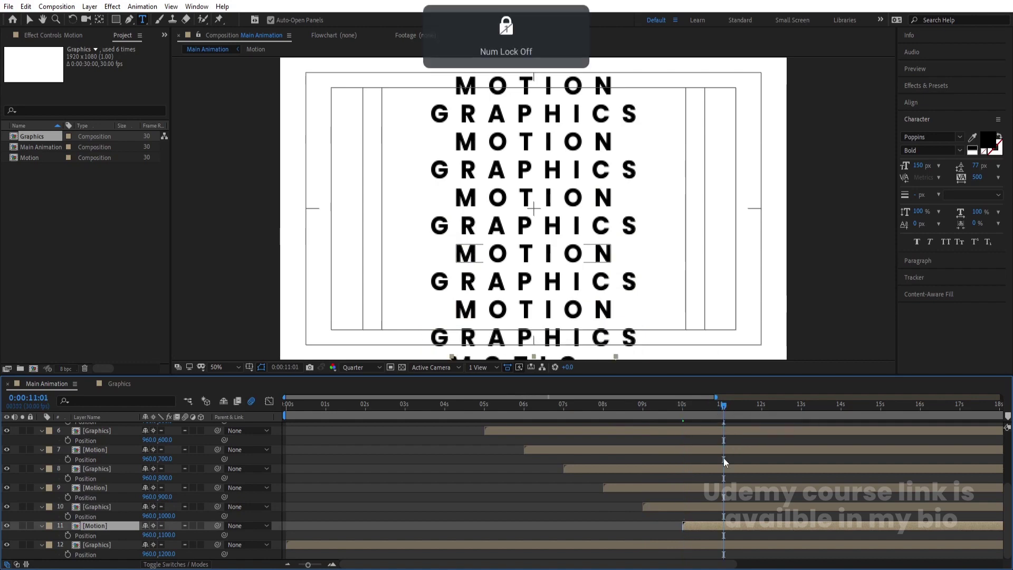
key("Page_Up")
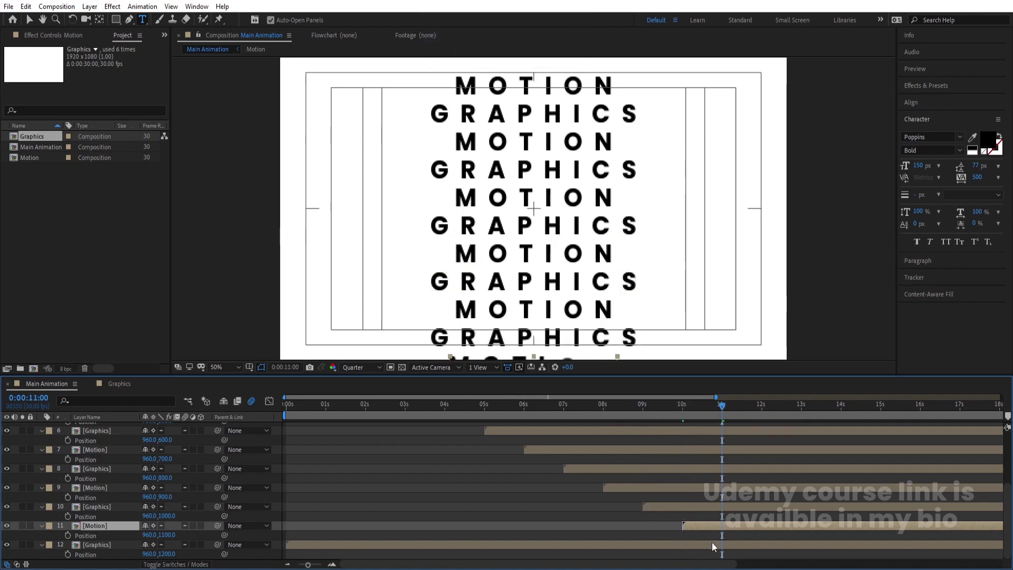
left_click(711, 544)
key("[")
Step: Play back the staggered word animation from about 1 second
scroll(711, 542, "up", 5)
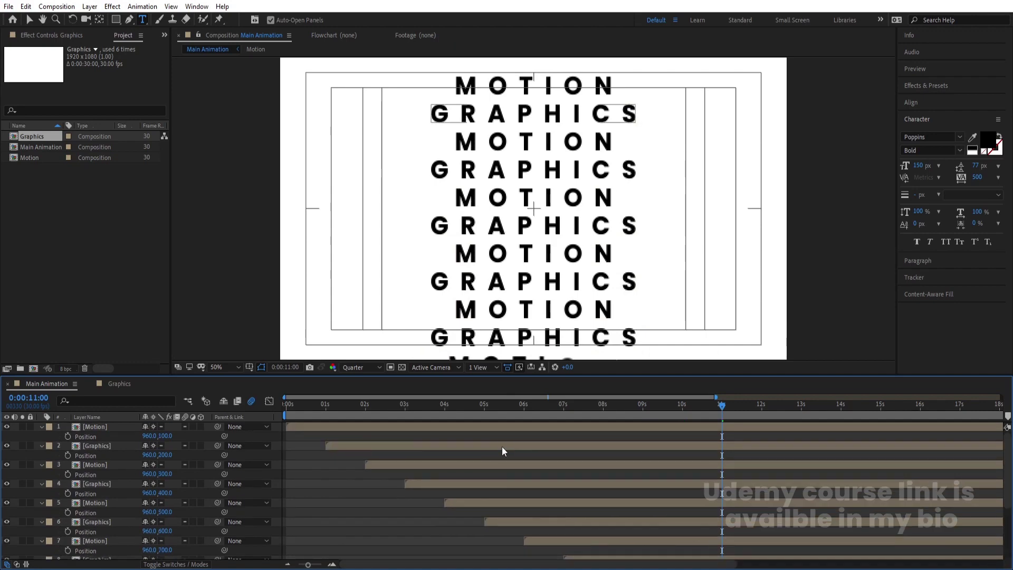
left_click(329, 404)
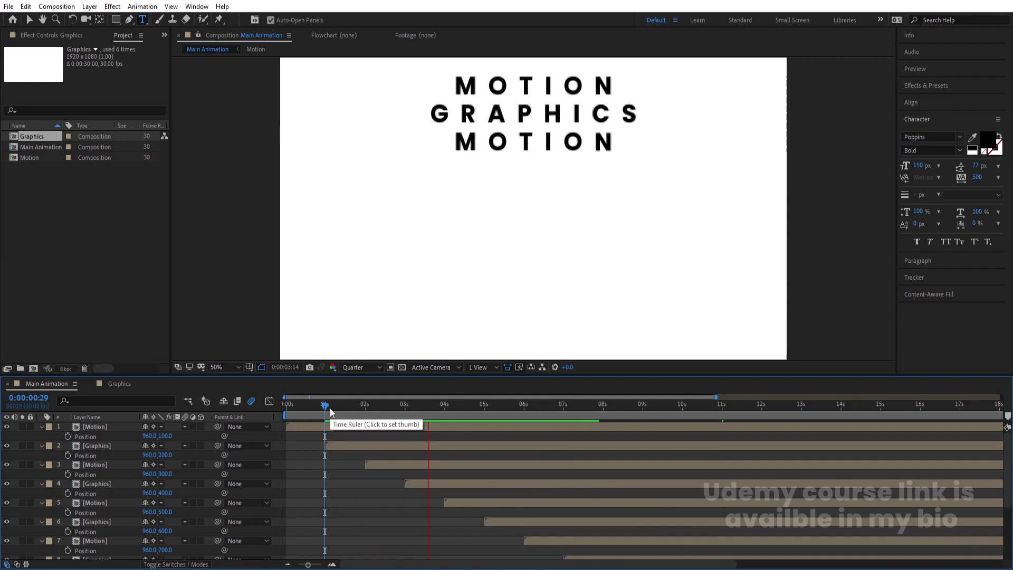
key("apostrophe")
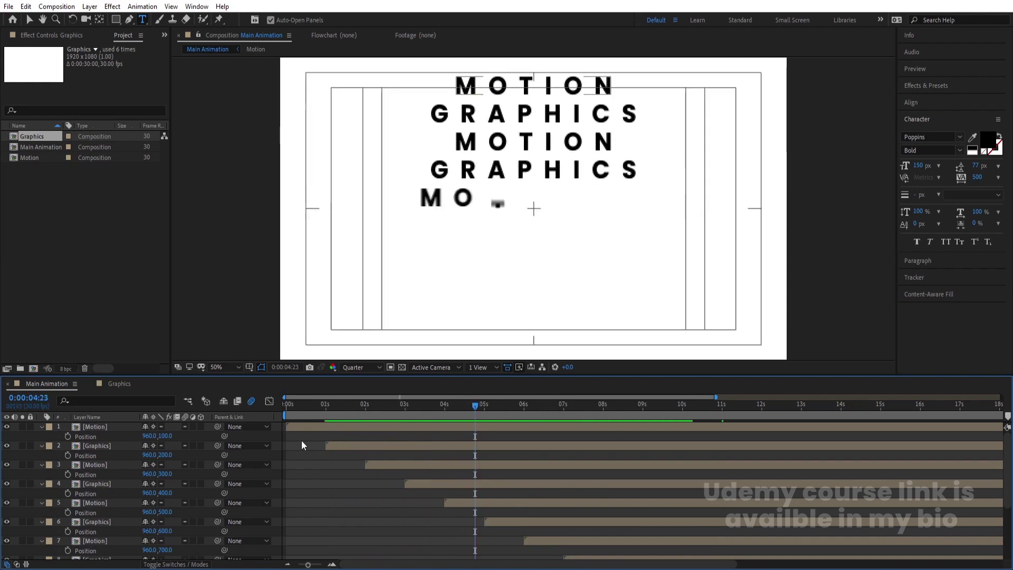
Step: Collapse the layers' position properties, add a null object and parent all twelve word layers to it
key("p")
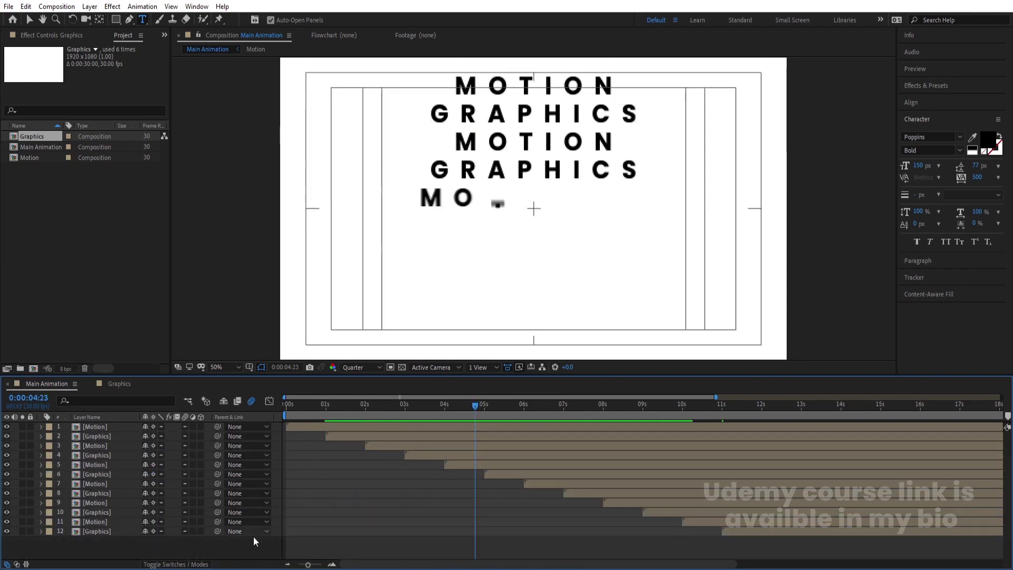
right_click(220, 552)
mouse_move(296, 430)
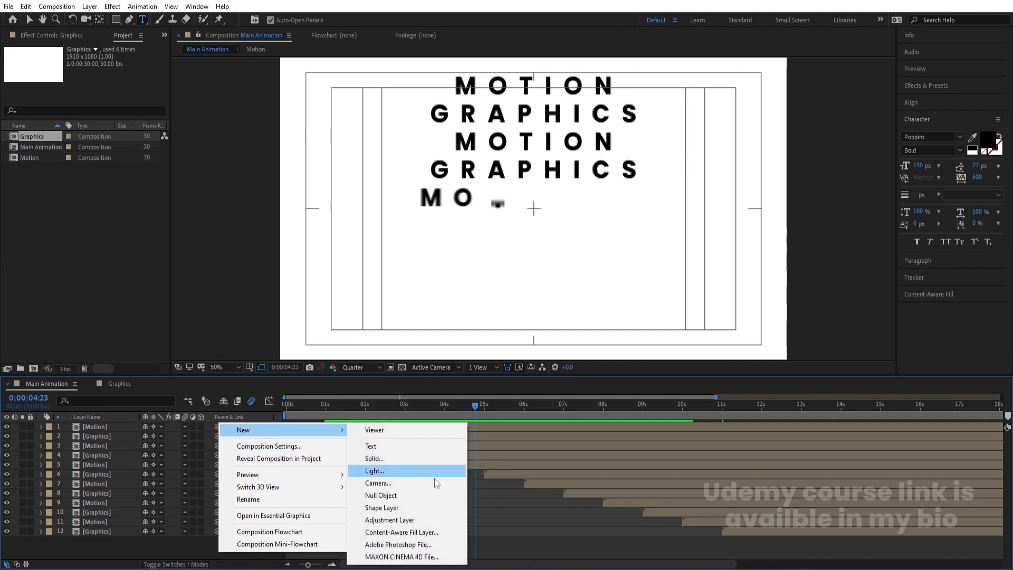
left_click(383, 495)
left_click(90, 438)
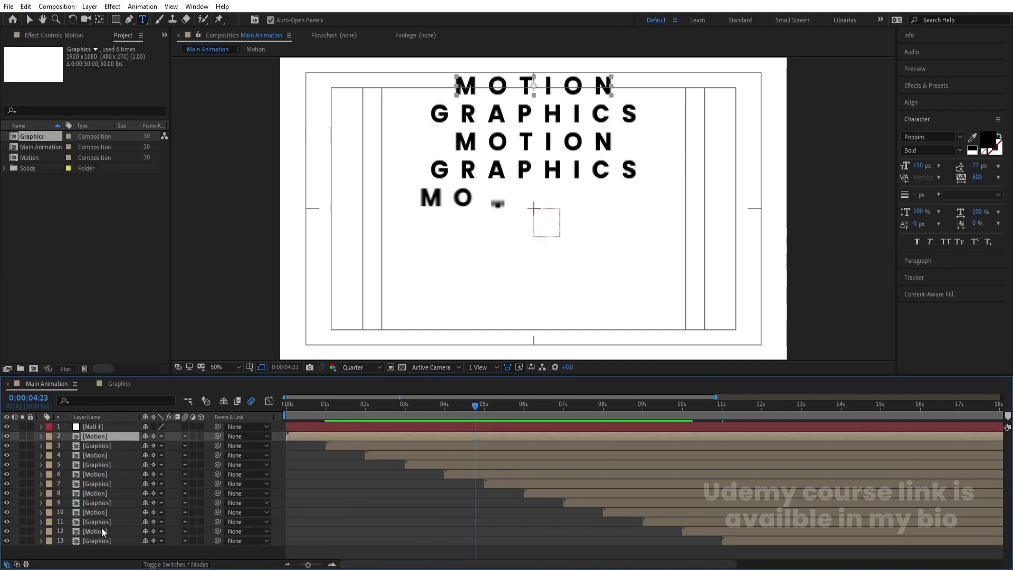
left_click(101, 538, "shift")
left_click_drag(216, 436, 102, 427)
Step: Scale up the null object so the stacked words fill more of the frame's width
left_click(103, 426)
key("s")
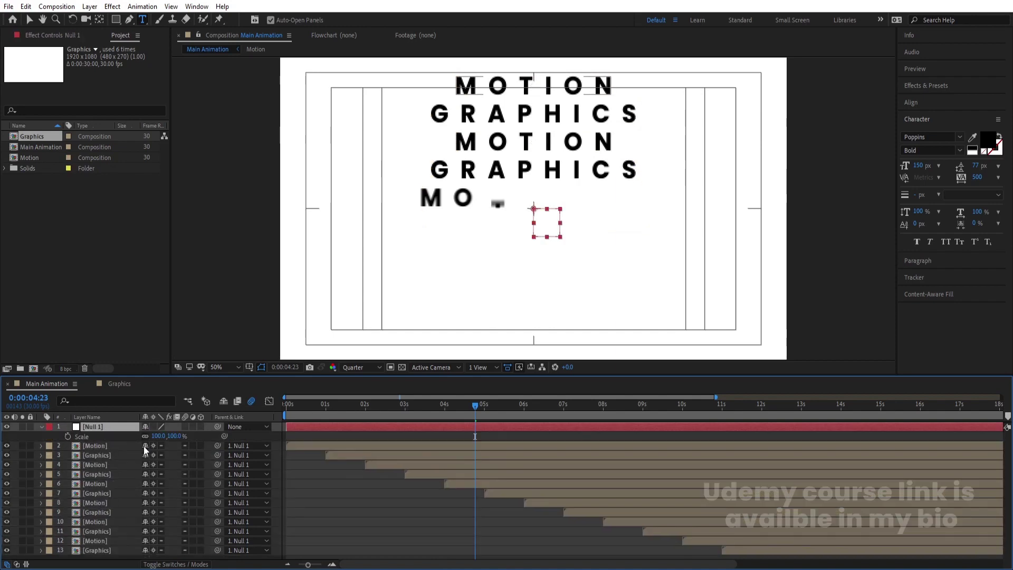
key("Num_Lock")
key("minus")
left_click_drag(156, 439, 201, 440)
Step: Lower the null object to a vertical position of 739 so the first Motion line sits at the frame's upper edge
key("p")
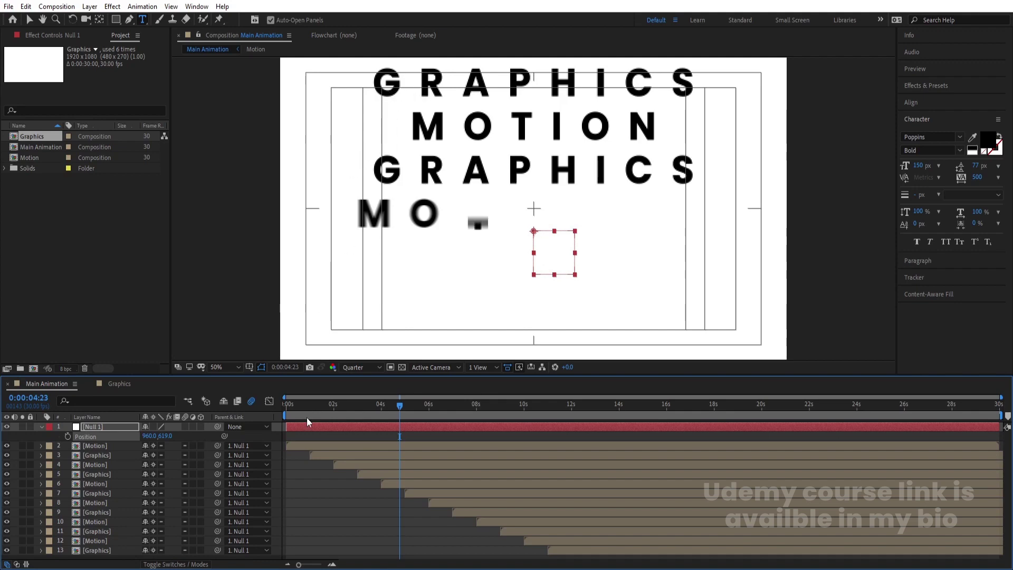
left_click_drag(164, 438, 223, 451)
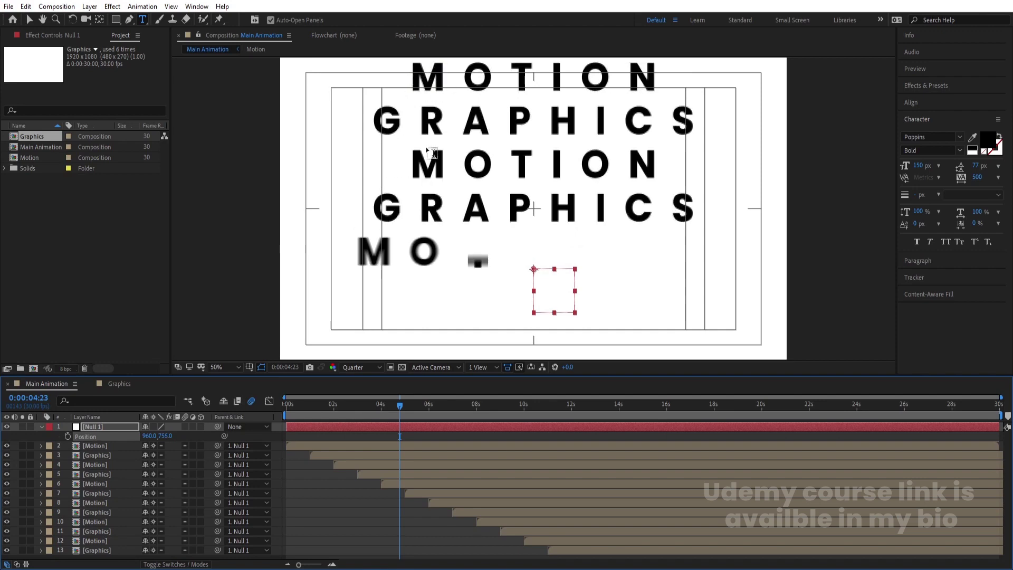
key("Up")
key("Up")
key("Up")
key("Up")
key("Up")
key("Up")
key("Up")
key("Up")
key("Up")
key("Up")
key("Up")
key("Up")
key("Up")
key("Up")
key("Up")
key("Up")
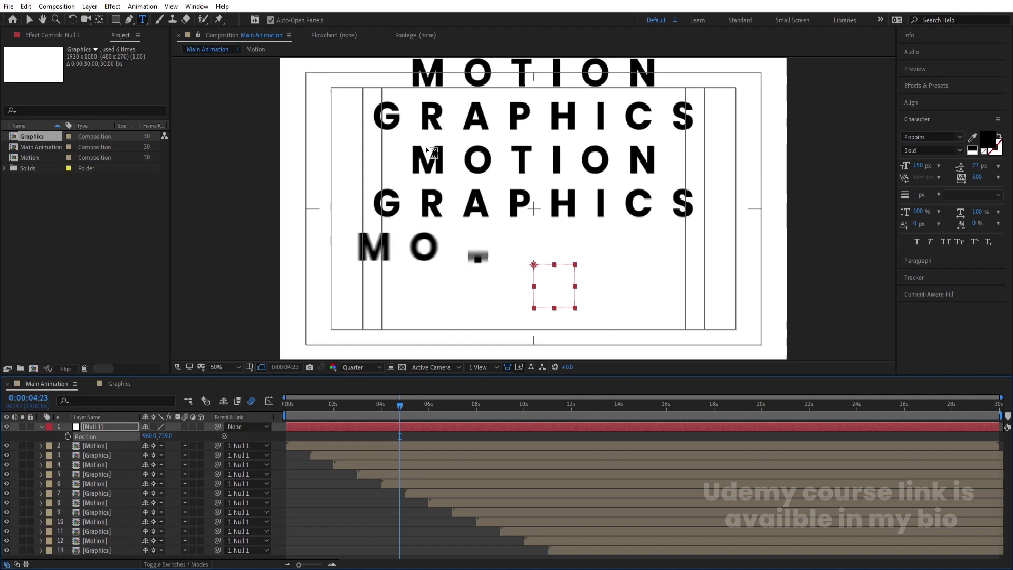
Step: Nudge the null object up to a vertical position of 735 and keep it selected
left_click(322, 446)
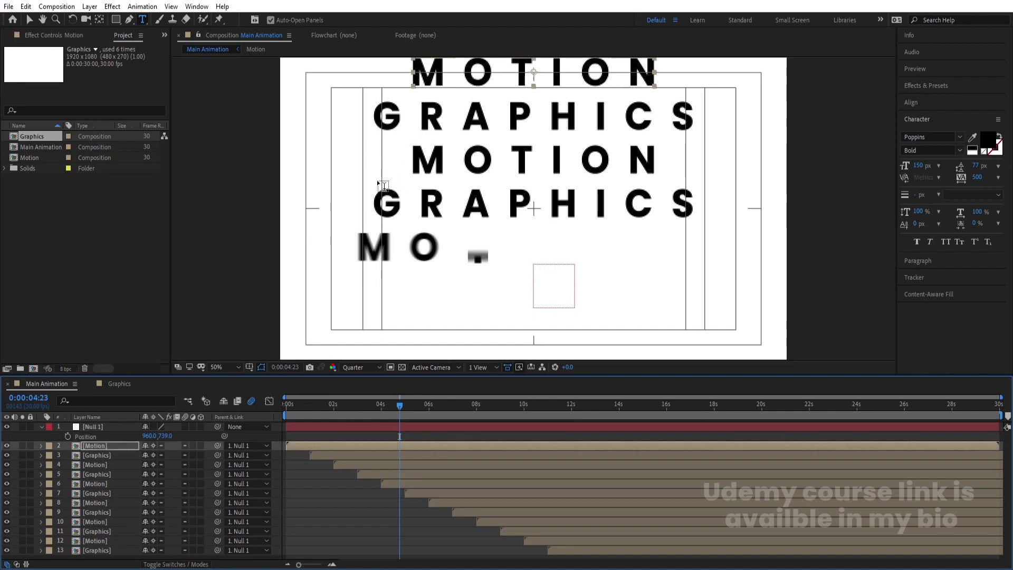
left_click(96, 428)
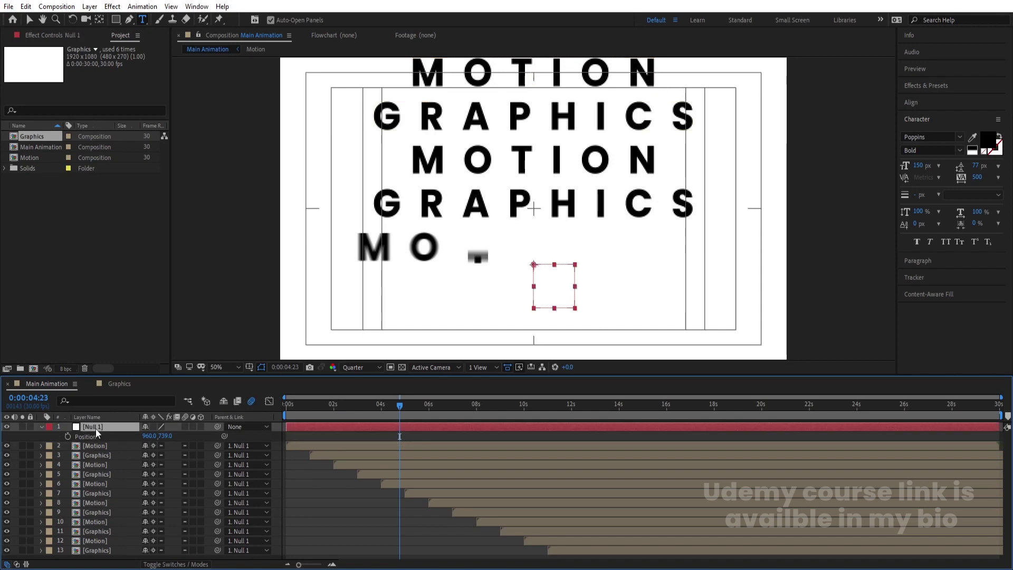
key("Up")
key("Up")
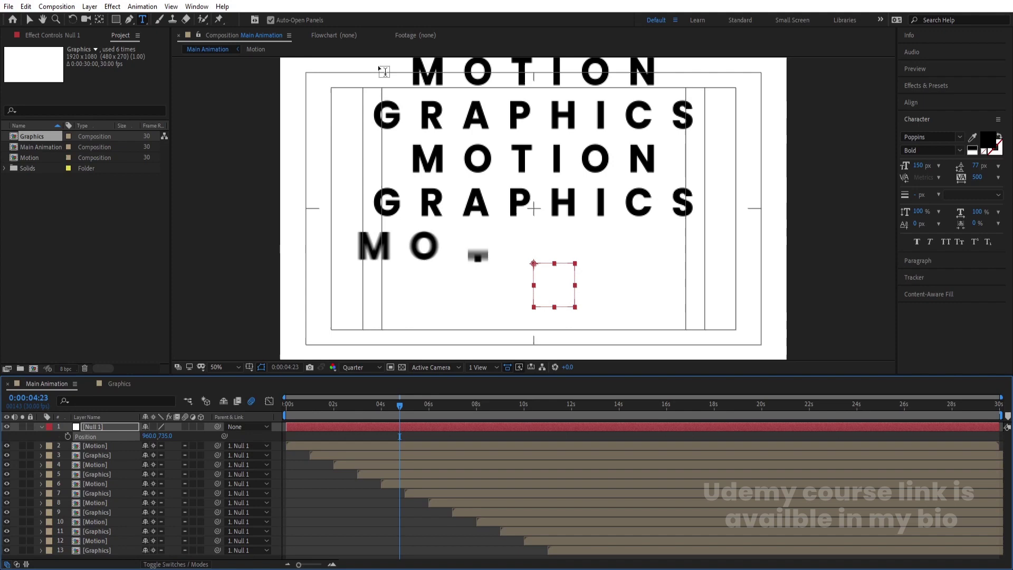
left_click(87, 427)
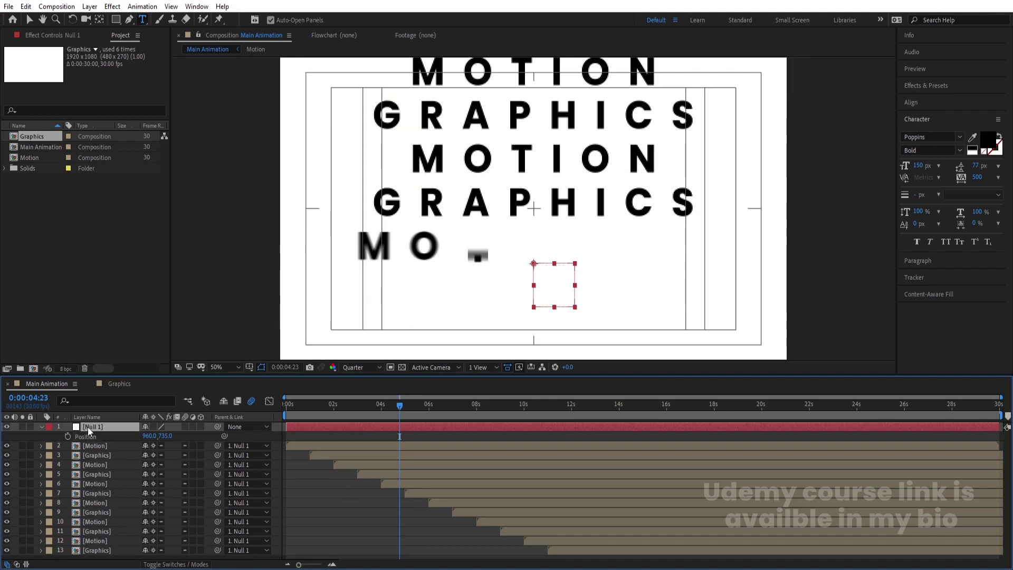
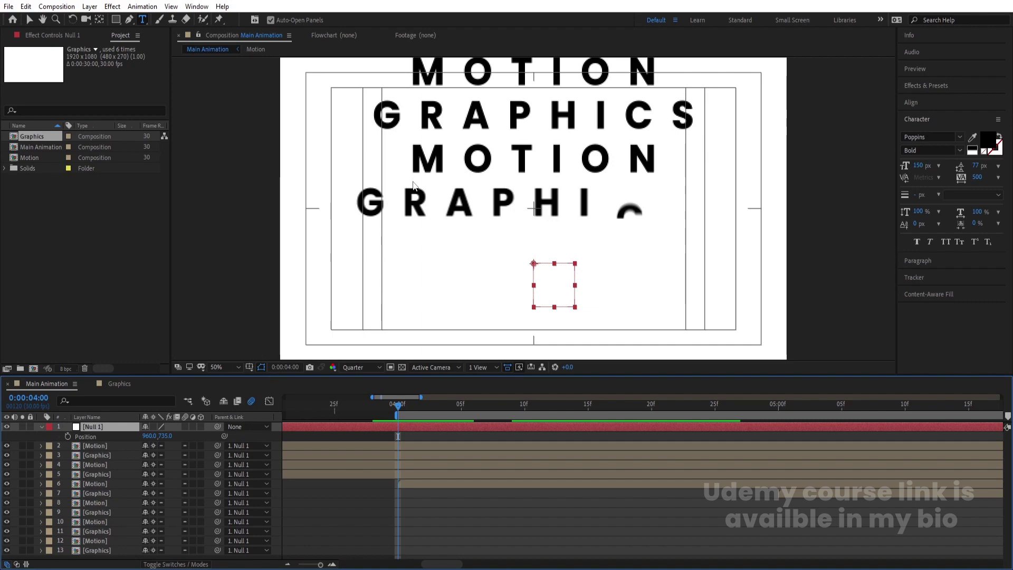
Step: Show the composition rulers, switch to the Selection tool and set the preview resolution to Full
key("ctrl+r")
key("v")
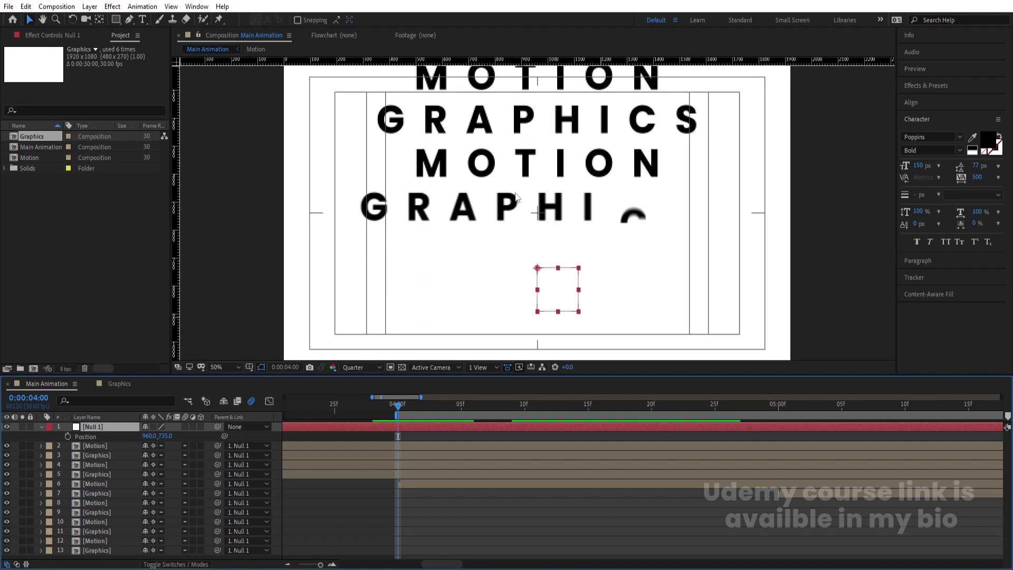
left_click(352, 366)
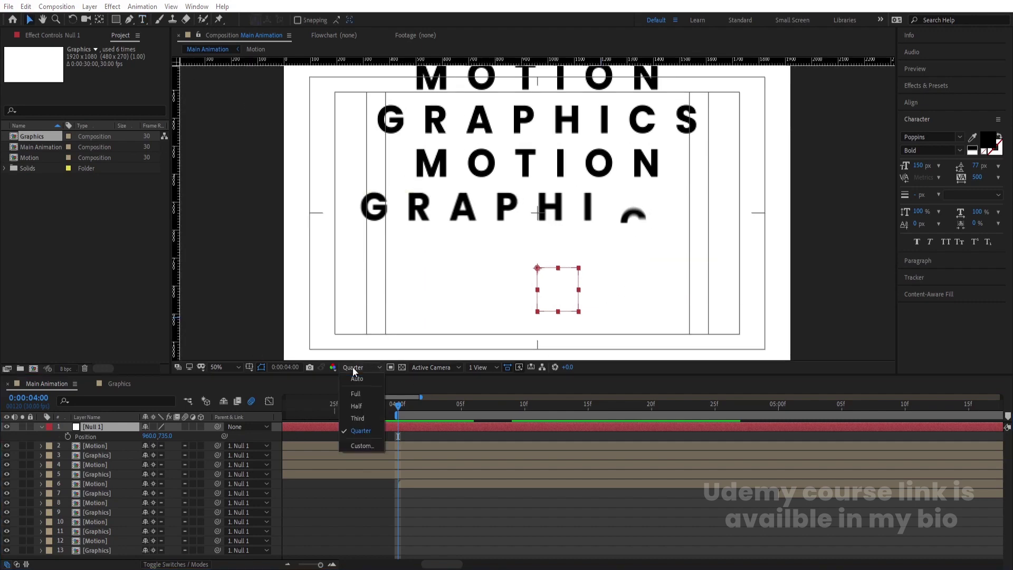
left_click(356, 394)
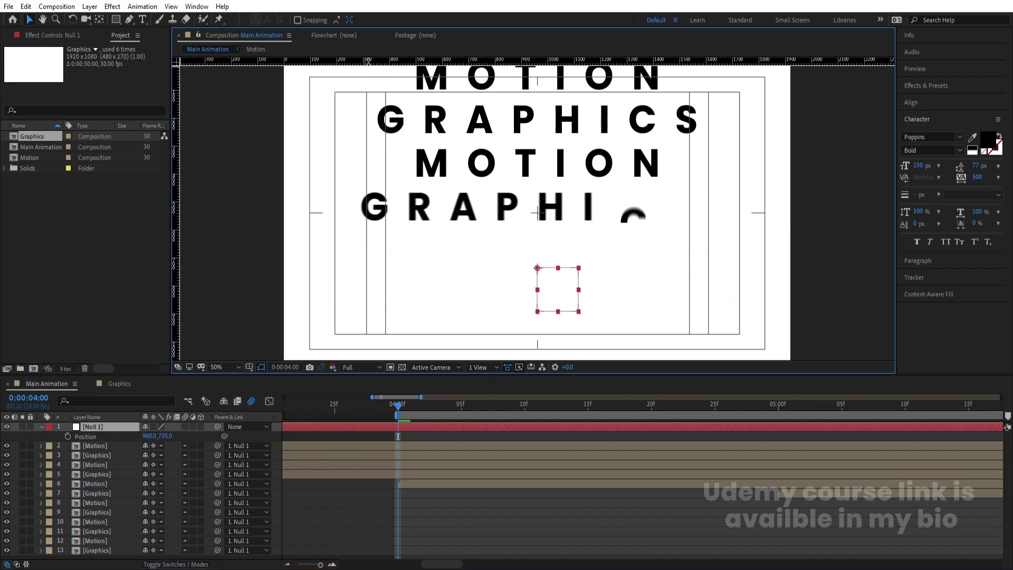
Step: Place guides along the top, baseline and left edge of the lowest GRAPHICS line, then fine-tune the baseline guide
left_click_drag(380, 63, 403, 220)
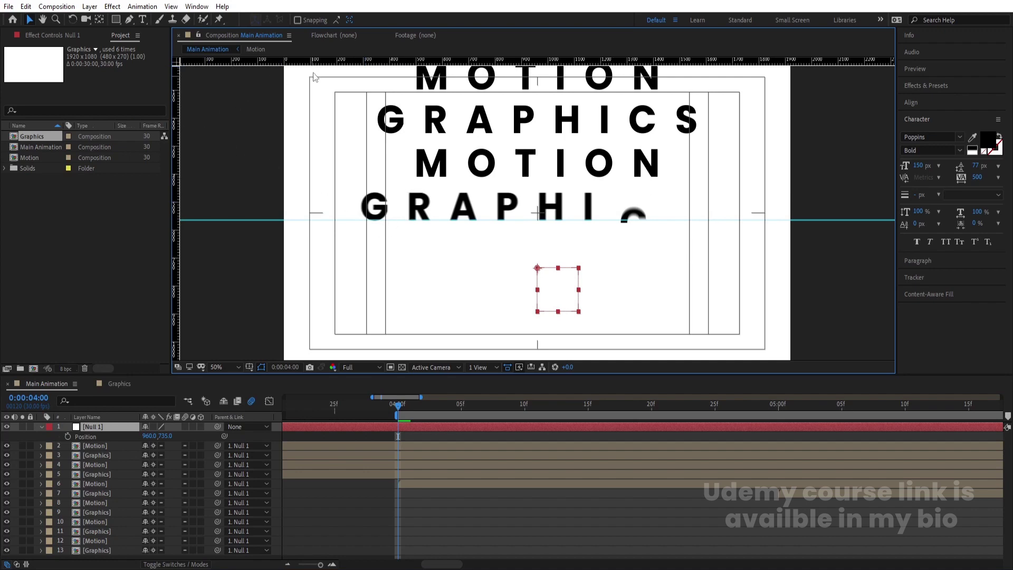
left_click_drag(177, 110, 361, 169)
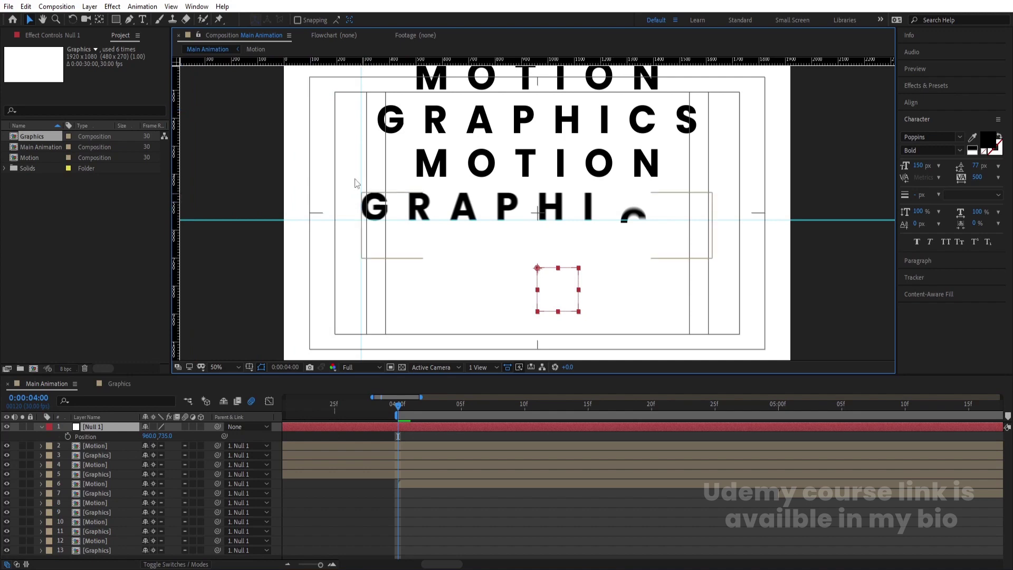
left_click_drag(375, 64, 401, 192)
scroll(379, 195, "up", 4)
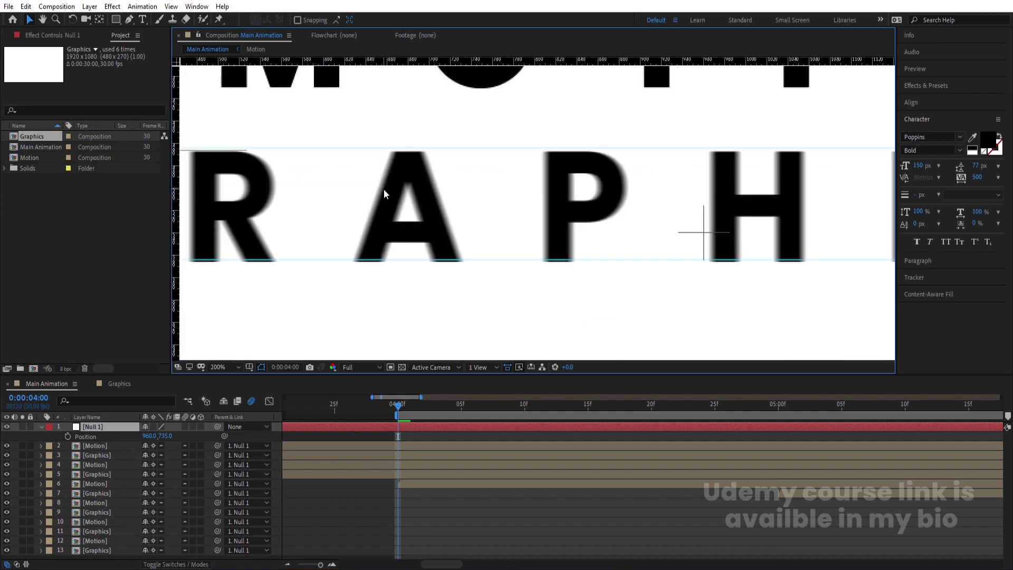
scroll(384, 193, "down", 2)
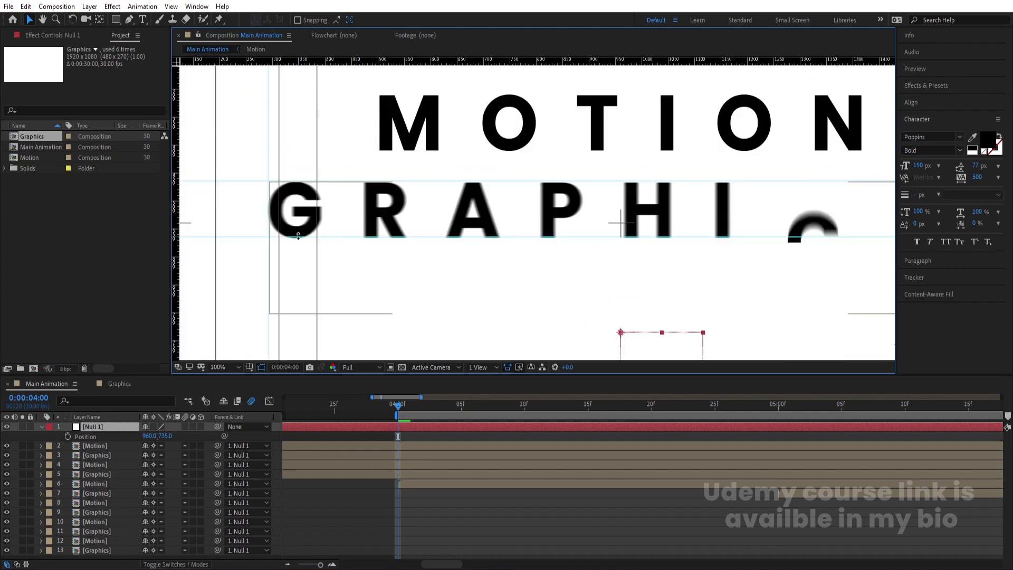
left_click_drag(298, 236, 310, 239)
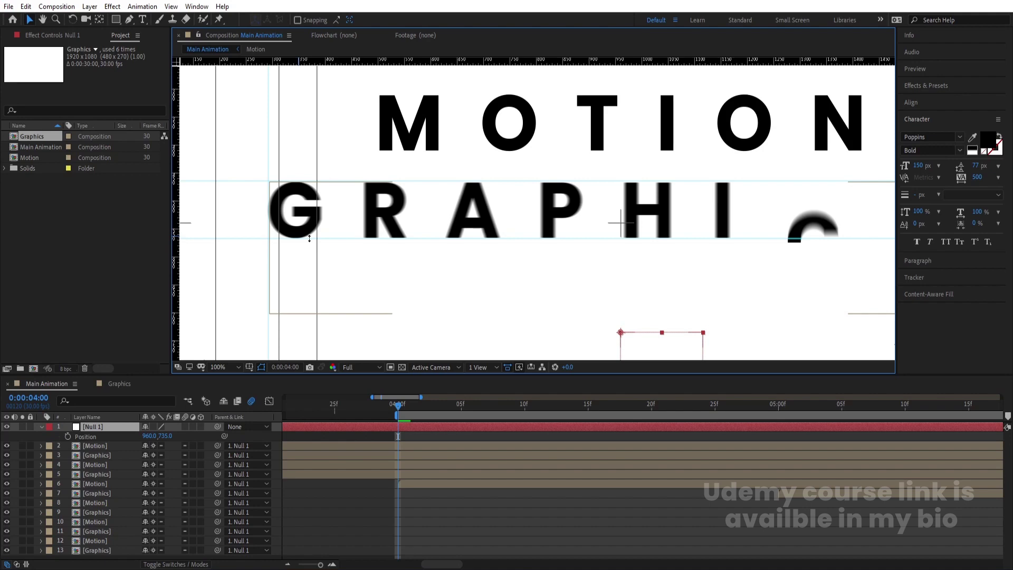
Step: Start position keyframes on the null at 0:00:04:00 and raise it to a vertical position of 116 at 0:00:08:00
left_click(89, 425)
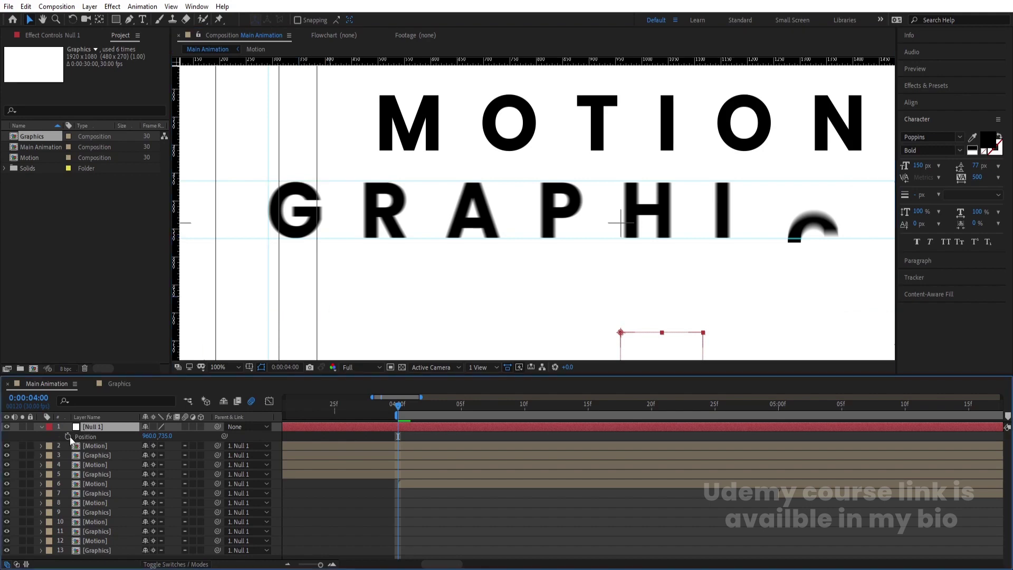
left_click(68, 436)
scroll(583, 422, "down", 5)
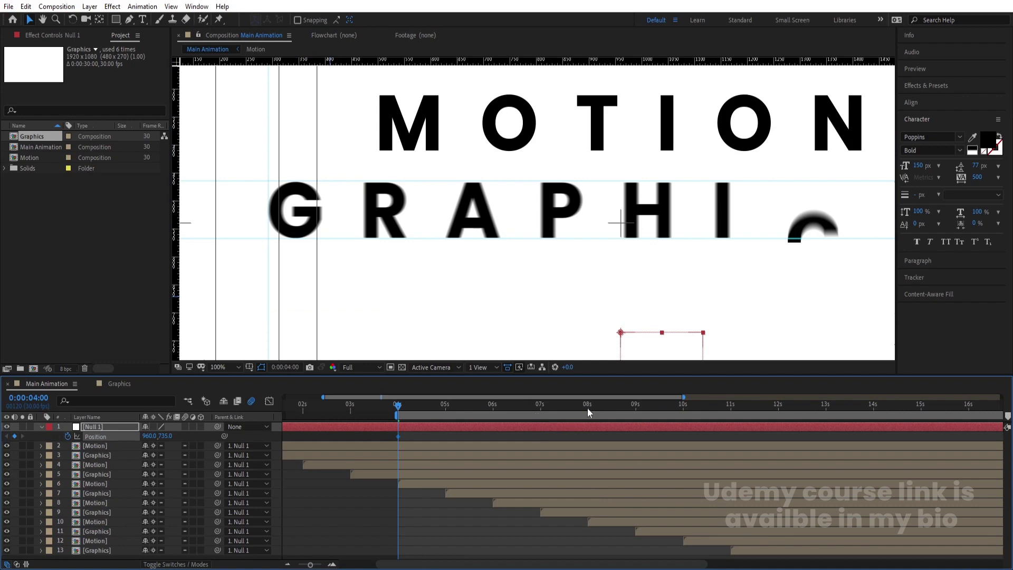
left_click(588, 407)
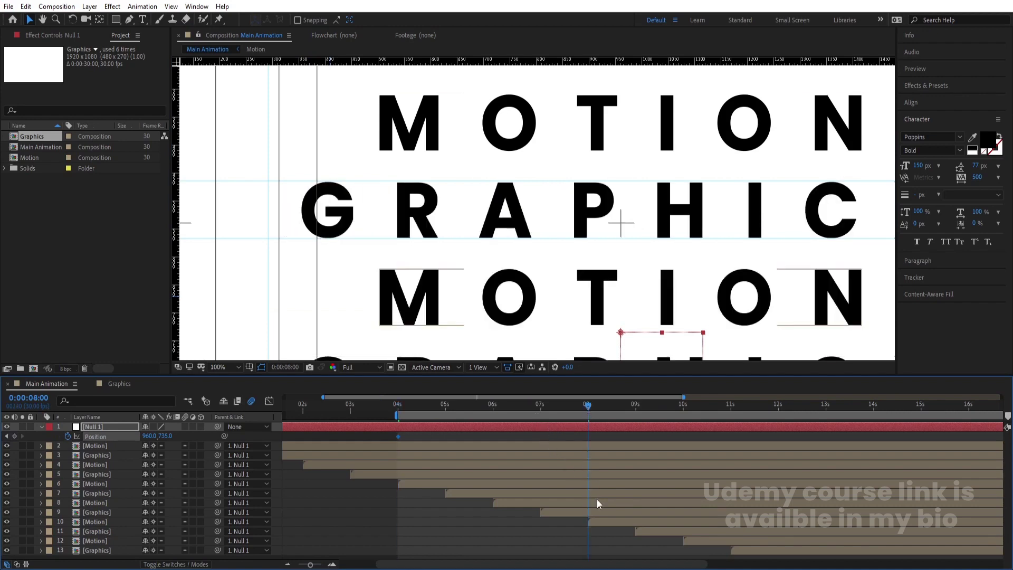
left_click(597, 520)
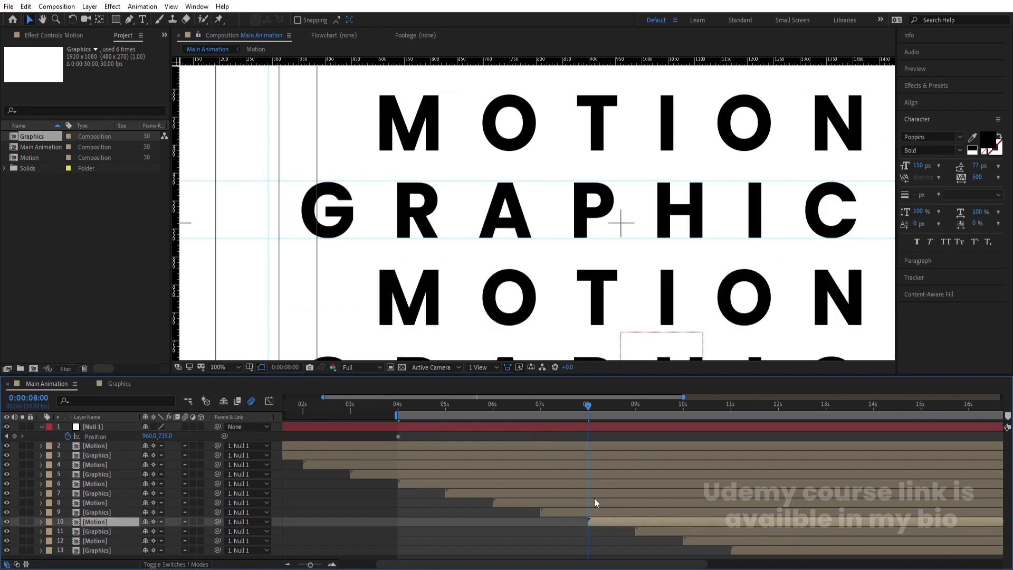
left_click(588, 430)
left_click_drag(170, 440, 71, 428)
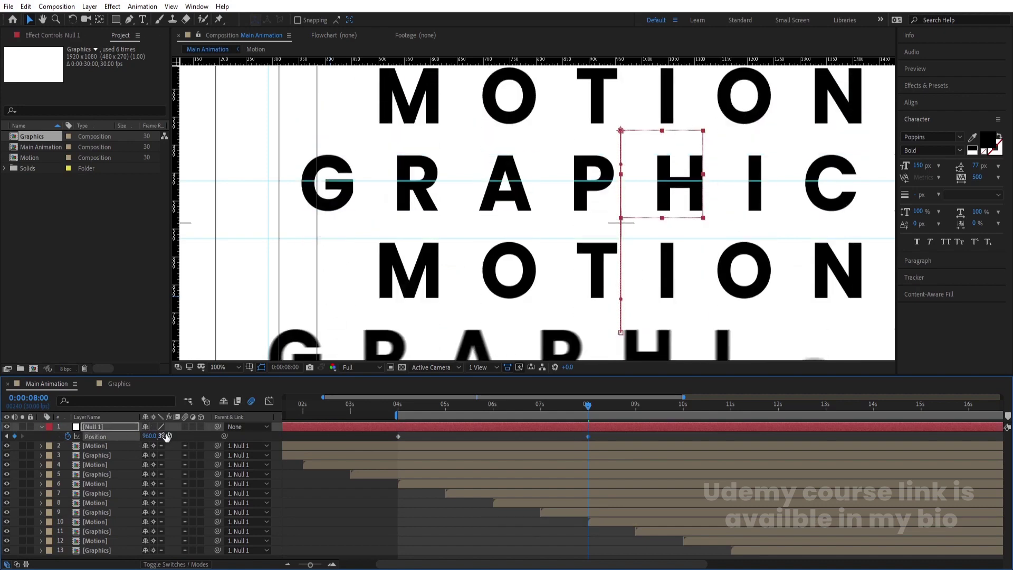
left_click_drag(166, 436, 18, 446)
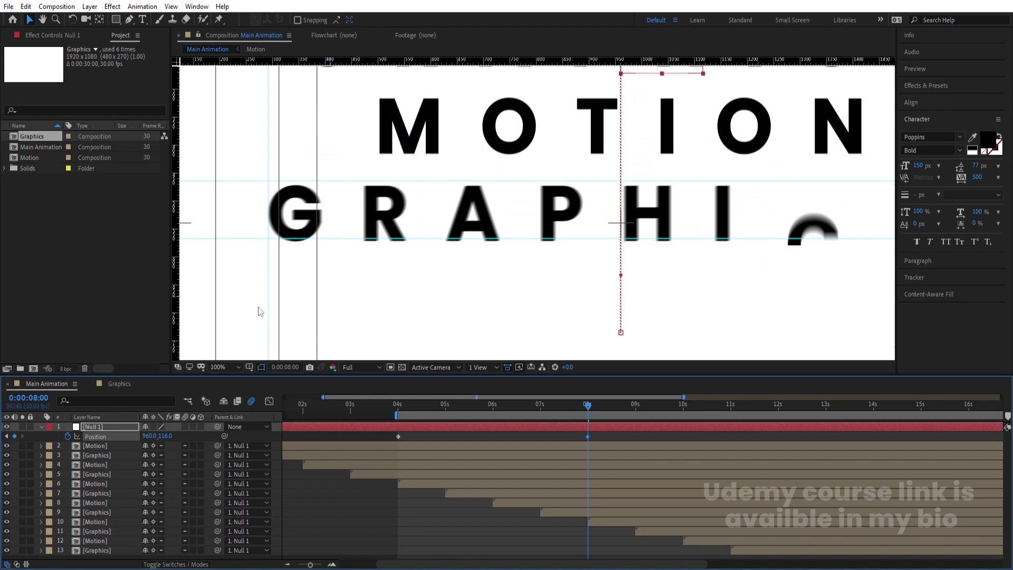
Step: Nudge the null up to a vertical position of 109 at 0:00:08:00, aligning the GRAPHICS line with the guides
key("Up")
key("Up")
key("Up")
key("Up")
key("Up")
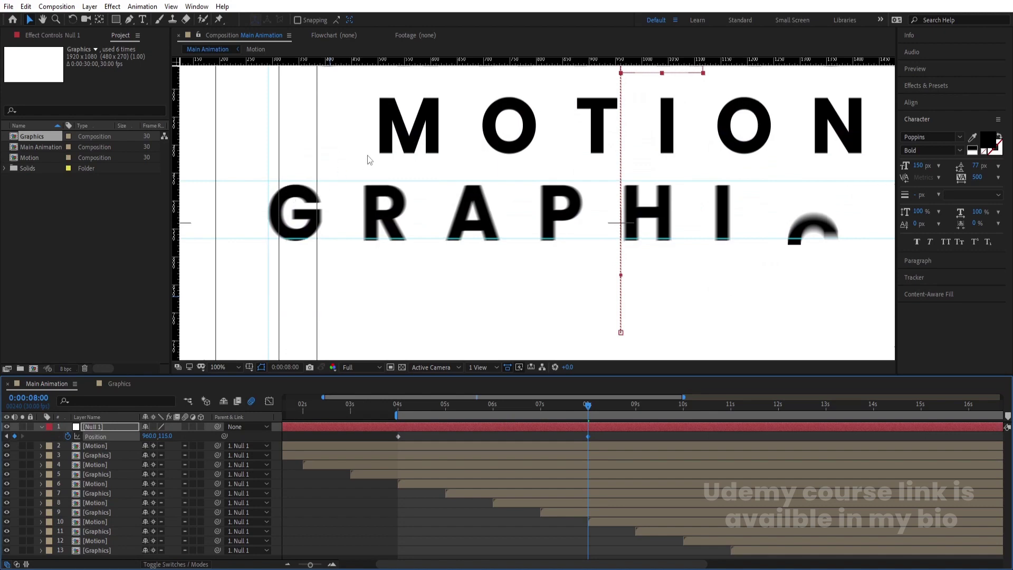
key("Up")
key("Up")
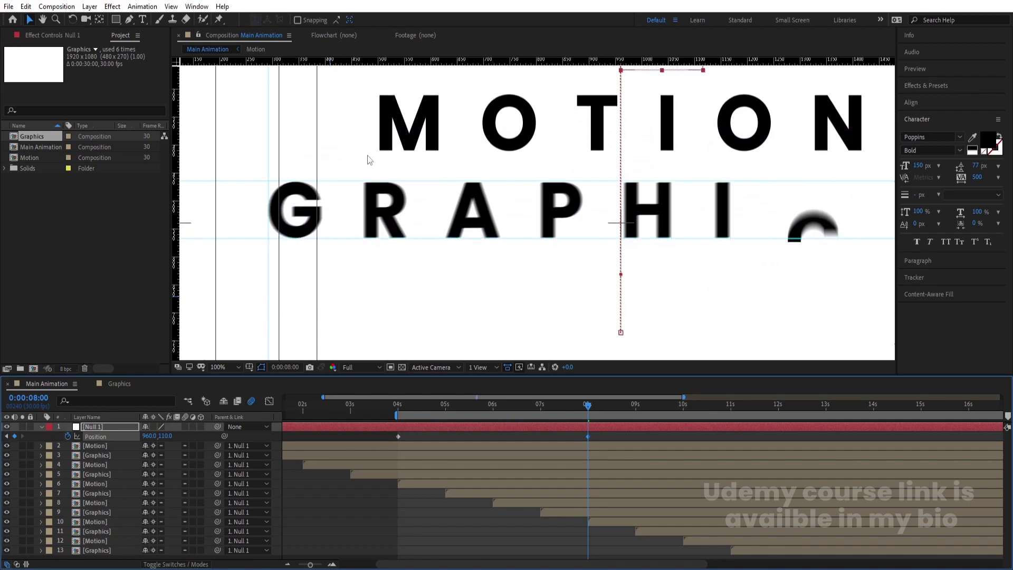
scroll(529, 221, "down", 4)
scroll(530, 221, "up", 2)
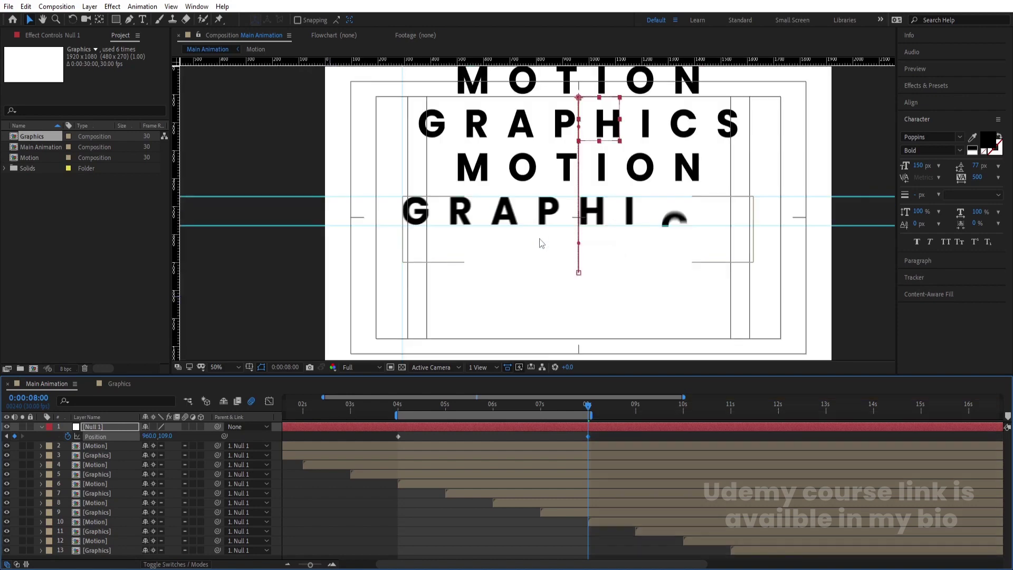
Step: Preview the text scroll between 4 and 8 seconds, replaying it from near its start
key("space")
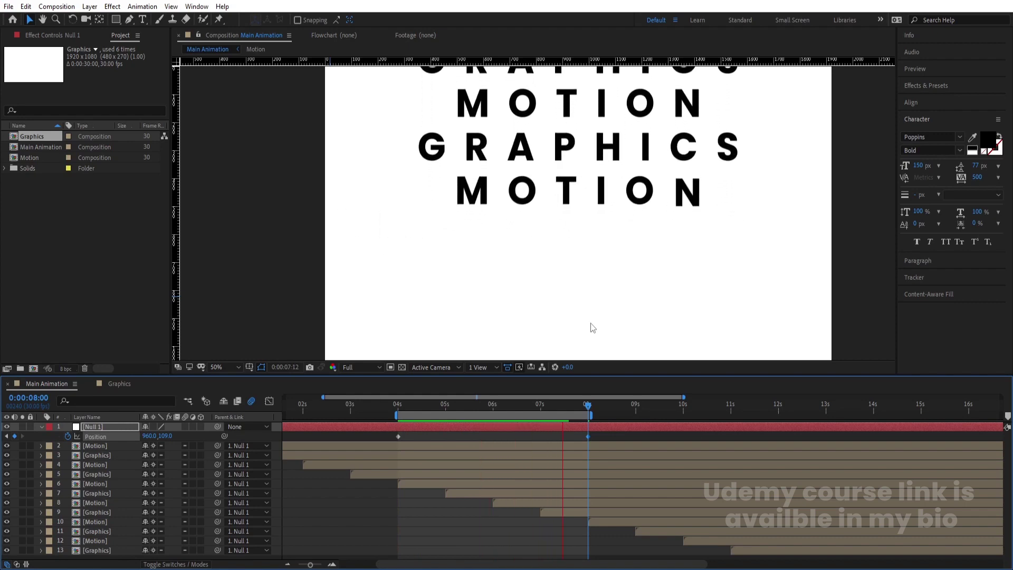
key("space")
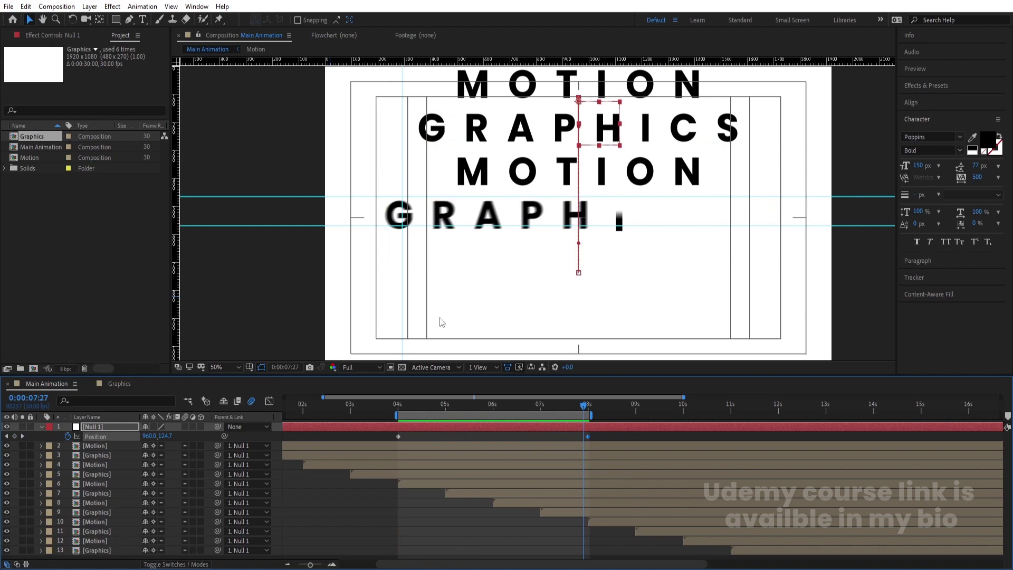
left_click(403, 406)
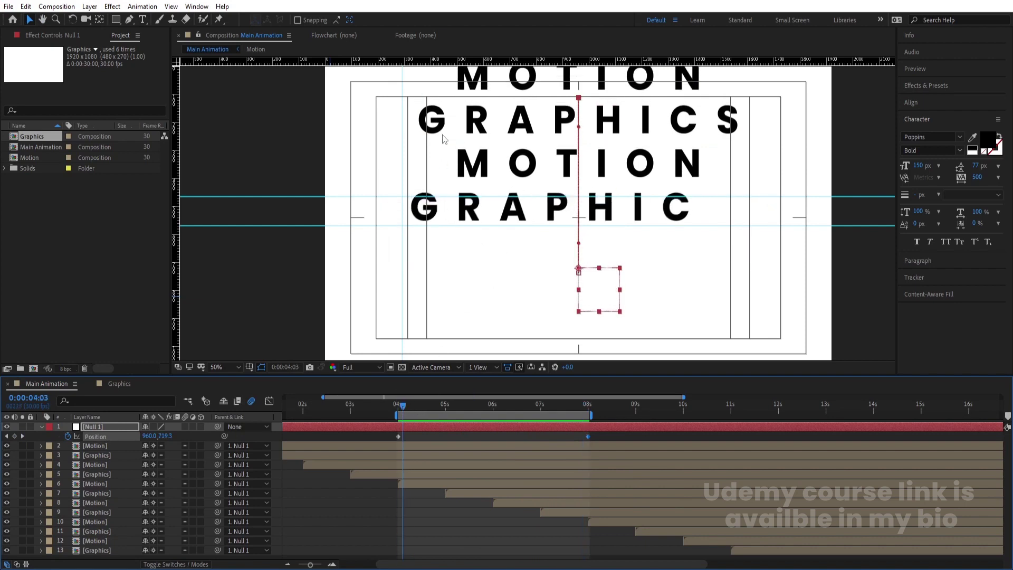
key("space")
key("space")
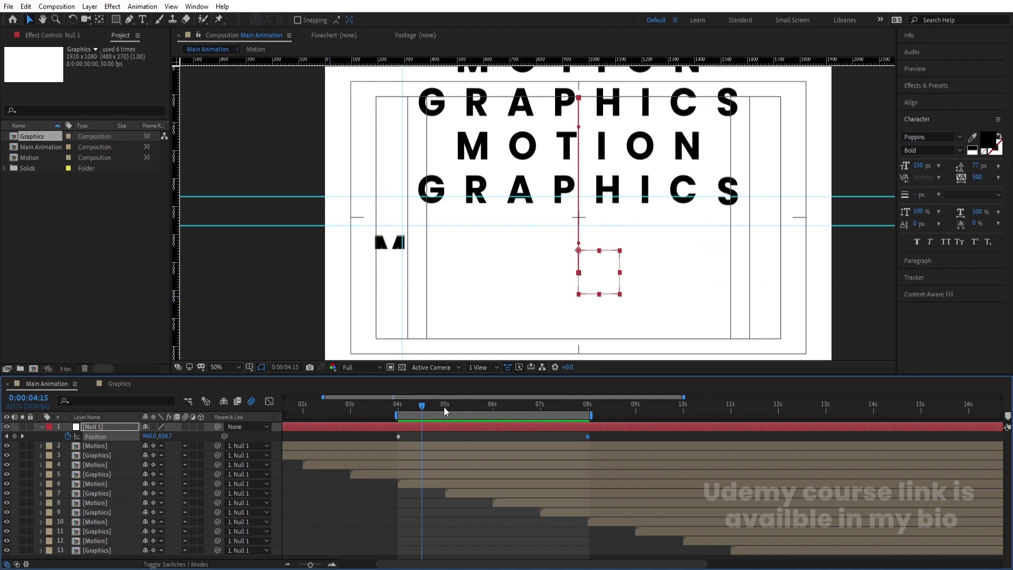
Step: Shift both of the null's position keyframes one second later, so they start at 0:00:05:00, and deselect them
left_click_drag(445, 410, 445, 410)
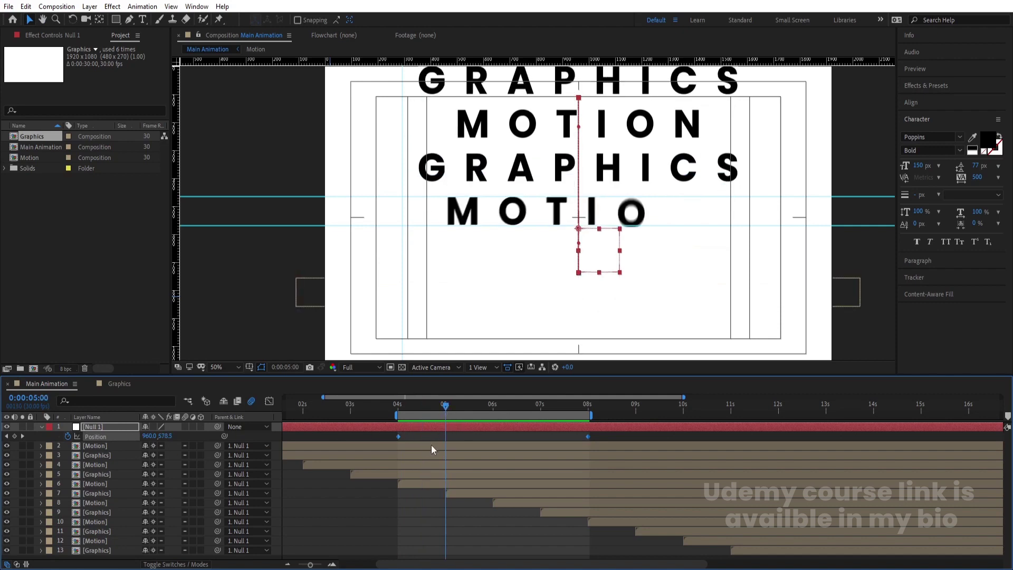
left_click_drag(398, 436, 446, 447)
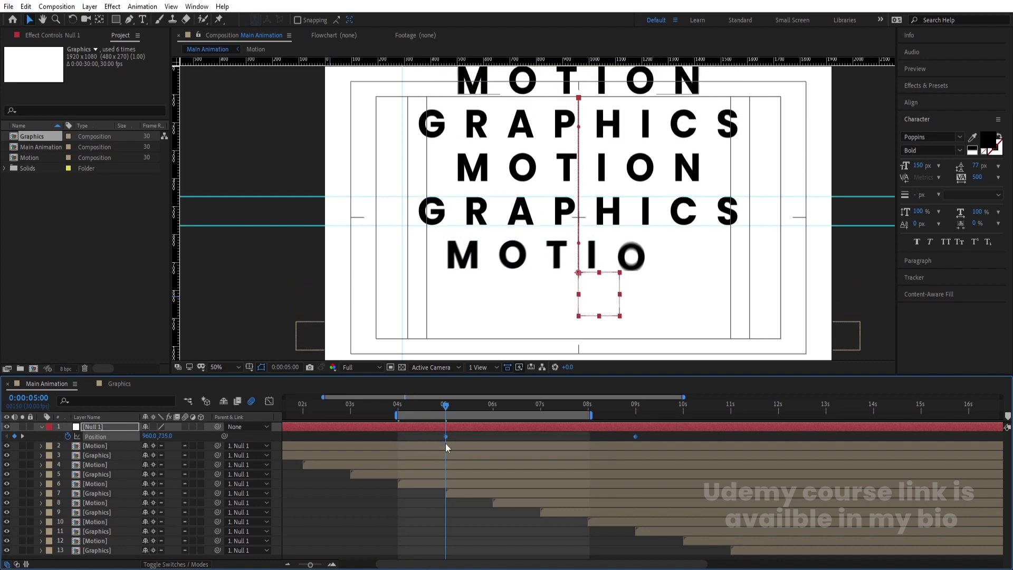
left_click(420, 436)
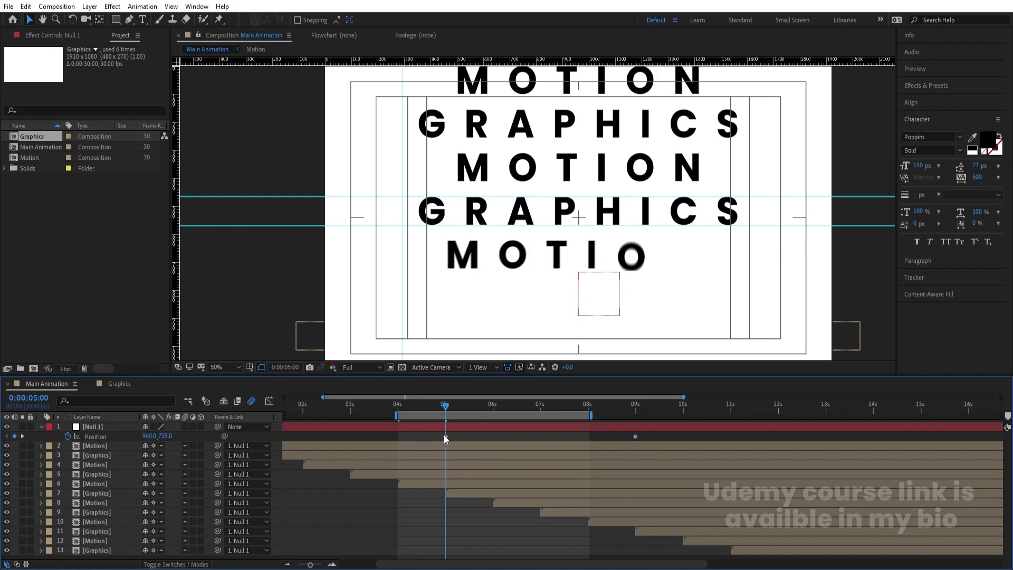
Step: Set the work area from 5 to 9 seconds to match the null's position keyframes and preview the scroll
key("b")
left_click(626, 409)
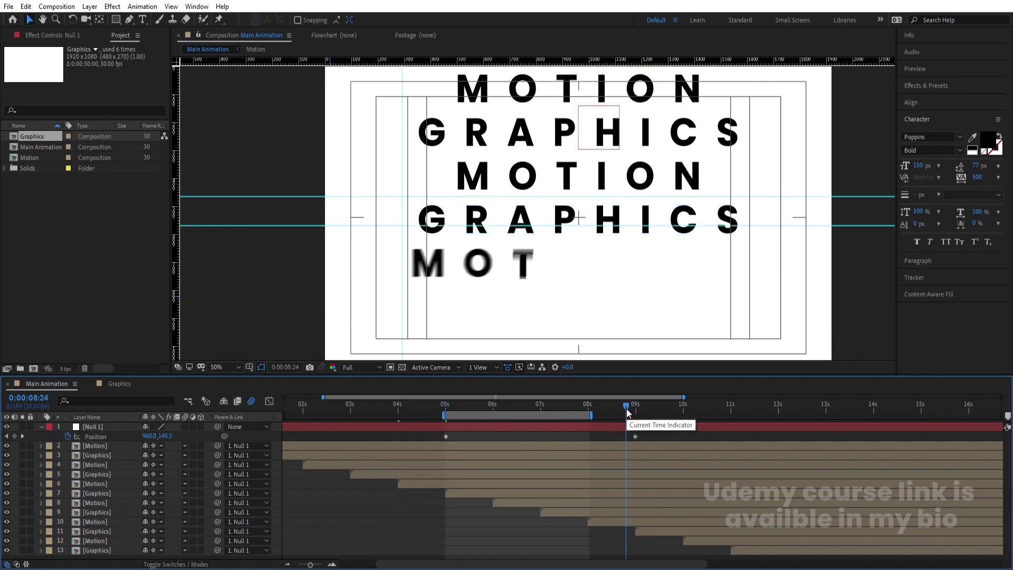
key("k")
key("n")
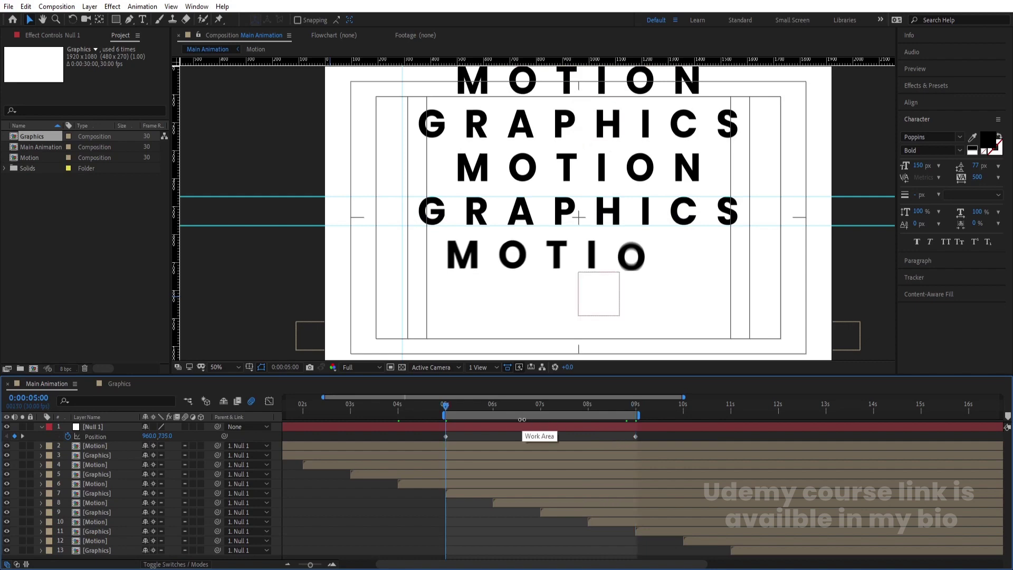
key("space")
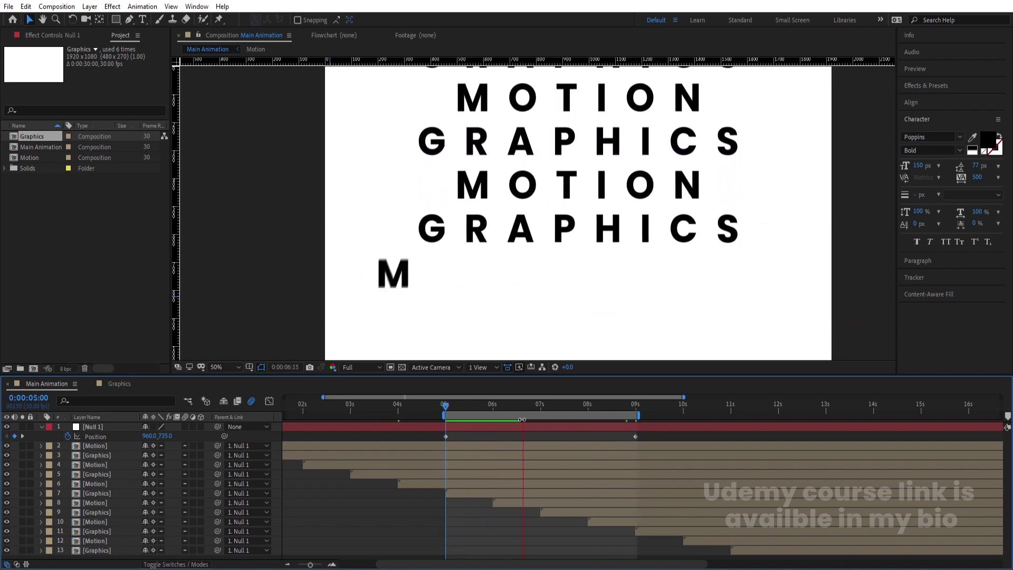
key("space")
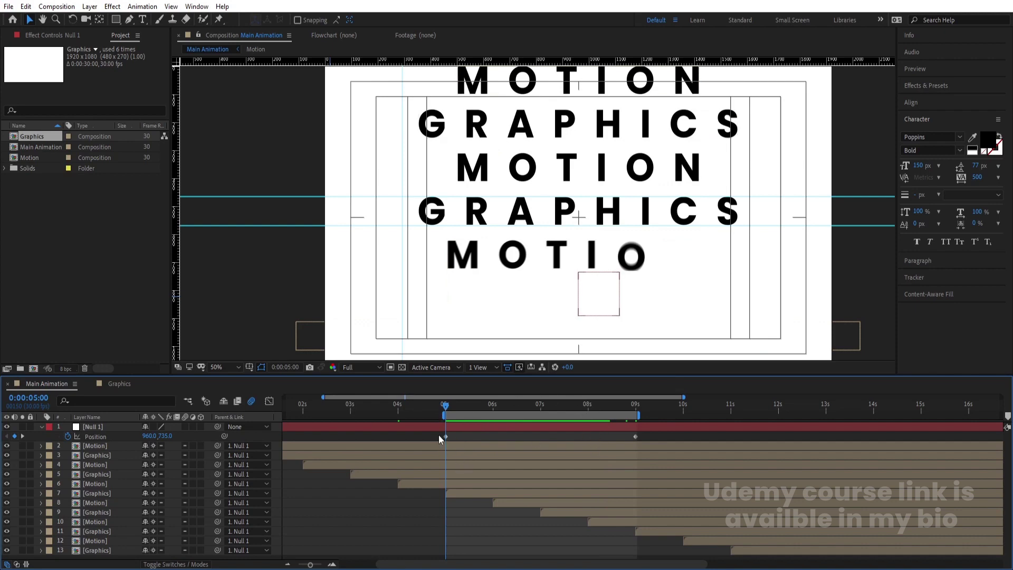
Step: Try lowering both of the null's position keyframes together, with a vertical position of 837 at 0:00:05:00, and preview the scroll
left_click_drag(438, 435, 639, 450)
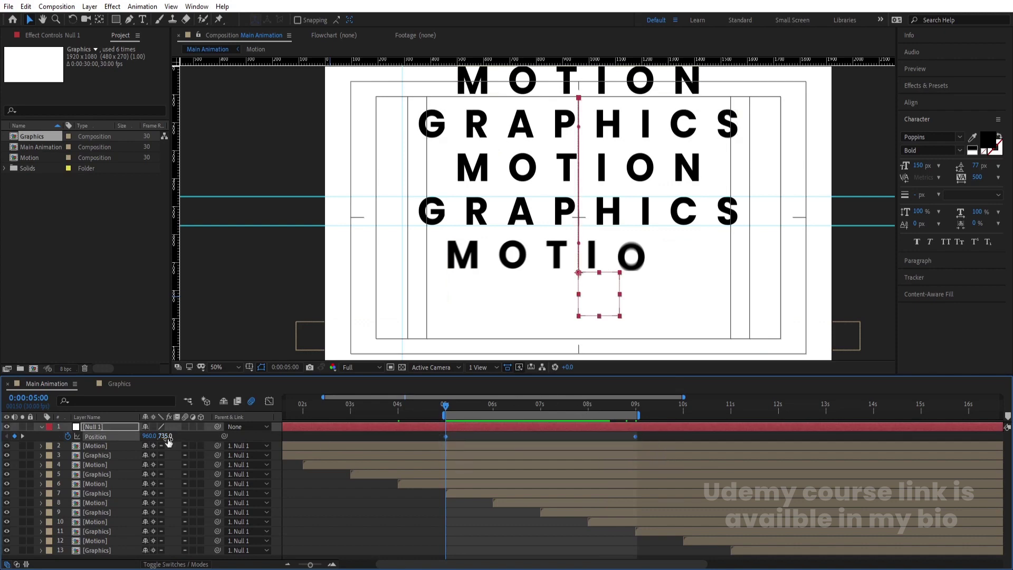
left_click_drag(168, 441, 407, 426)
key("space")
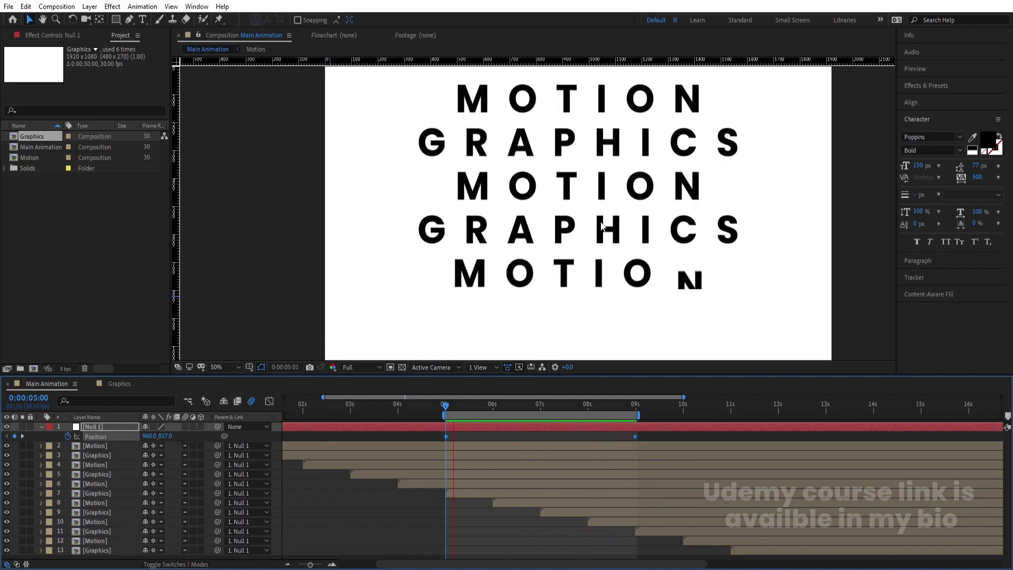
key("space")
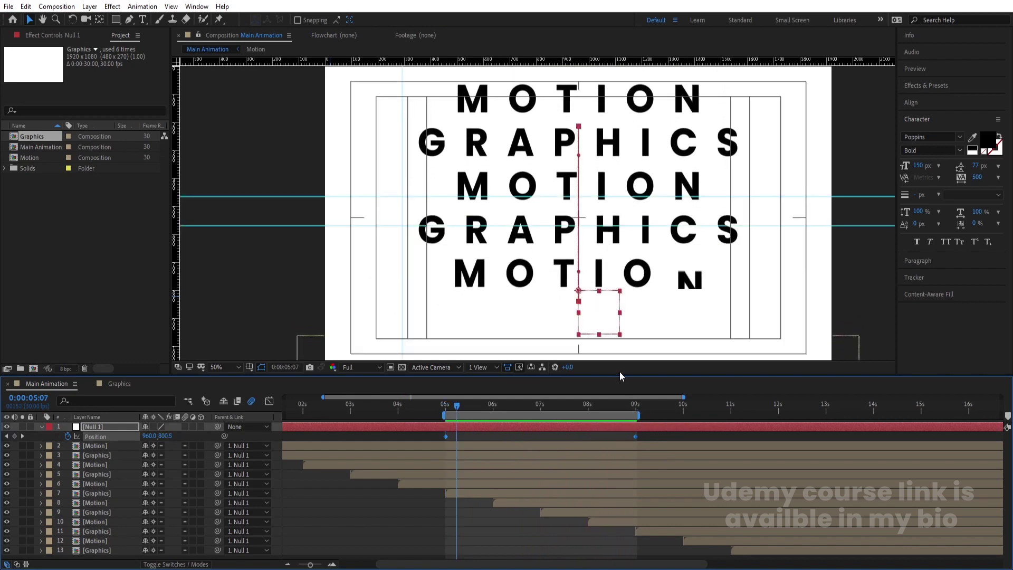
key("space")
key("space")
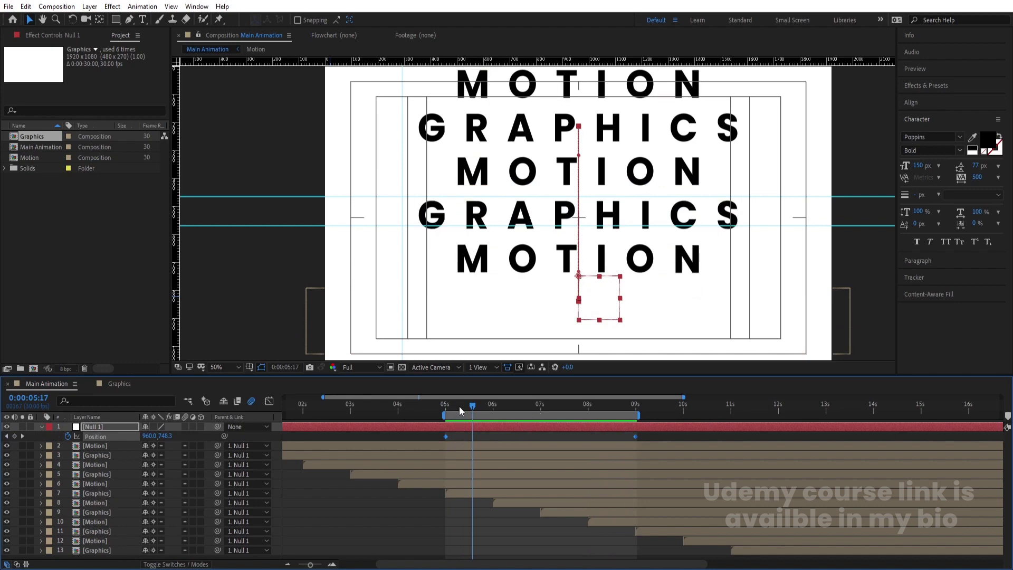
Step: Undo the lowering of the null's position keyframes and replay the scroll from 0:00:05:00
left_click_drag(459, 406, 448, 409)
key("j")
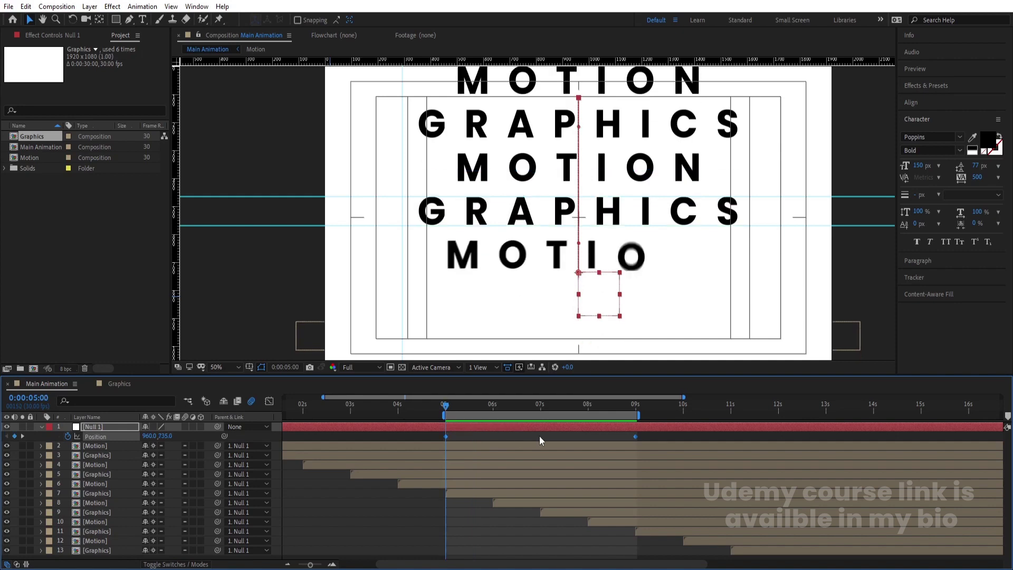
key("space")
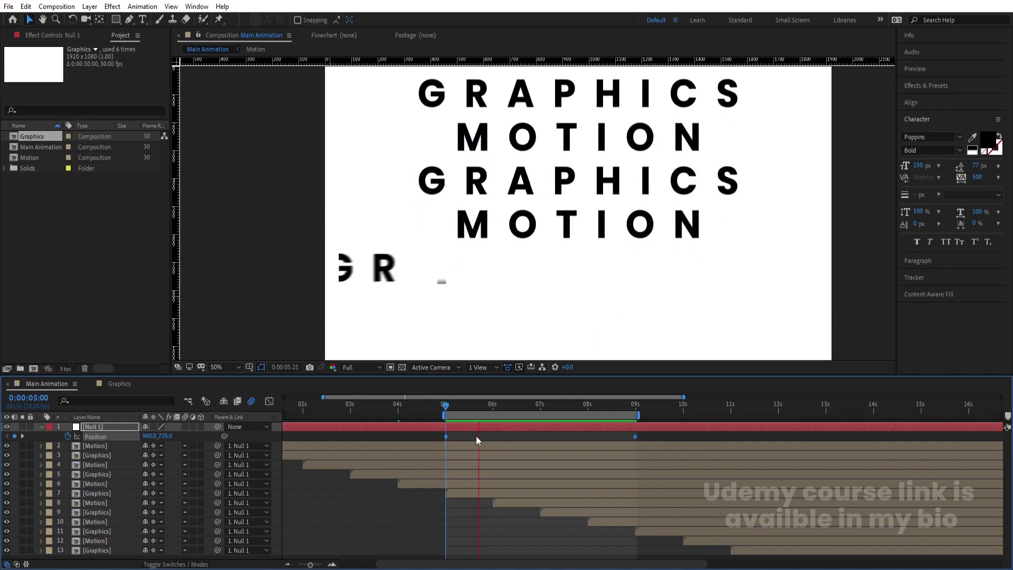
Step: Preview the scrolling text repeatedly within the 5 to 9 second work area and stop playback
key("space")
key("space")
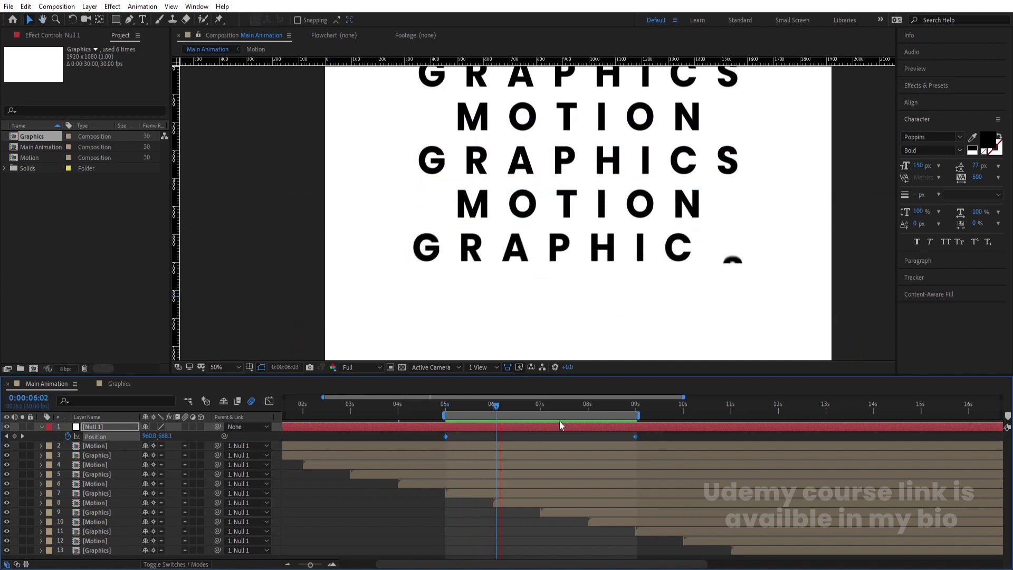
key("space")
key("space")
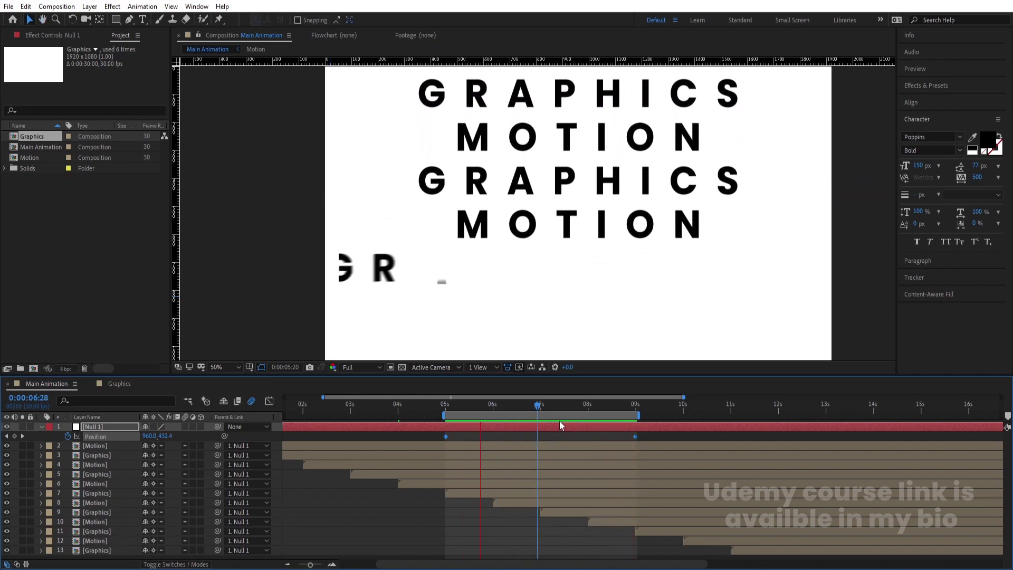
key("space")
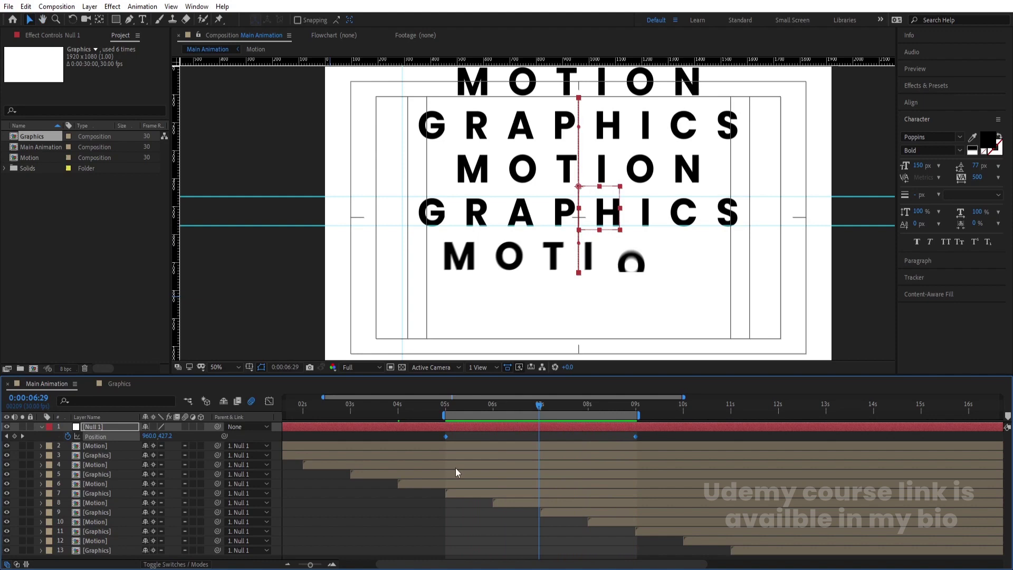
Step: Add a white solid at composition size and move it to the bottom of the Main Animation layer stack
left_click(324, 496)
key("ctrl+y")
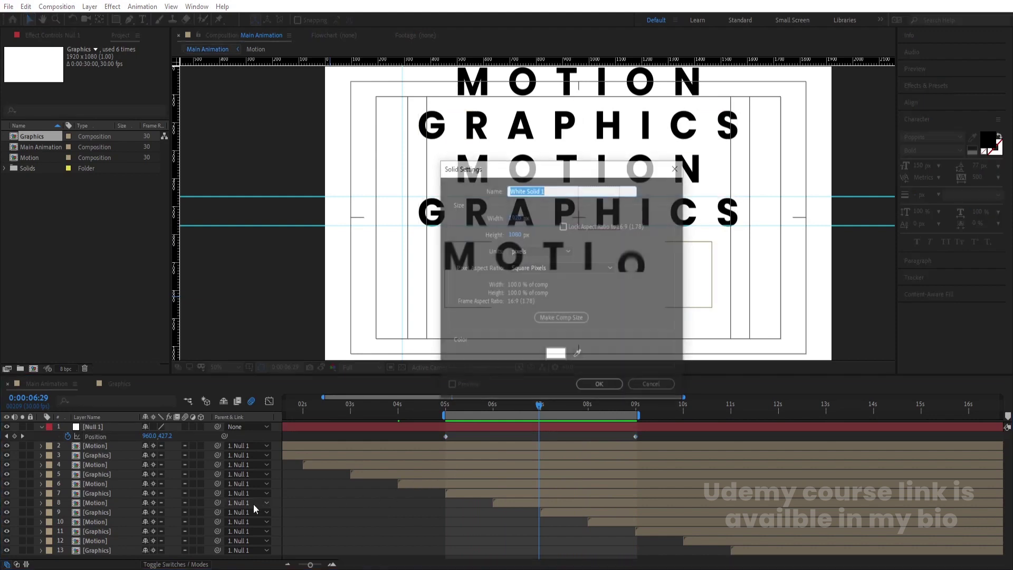
key("Return")
left_click_drag(120, 430, 143, 563)
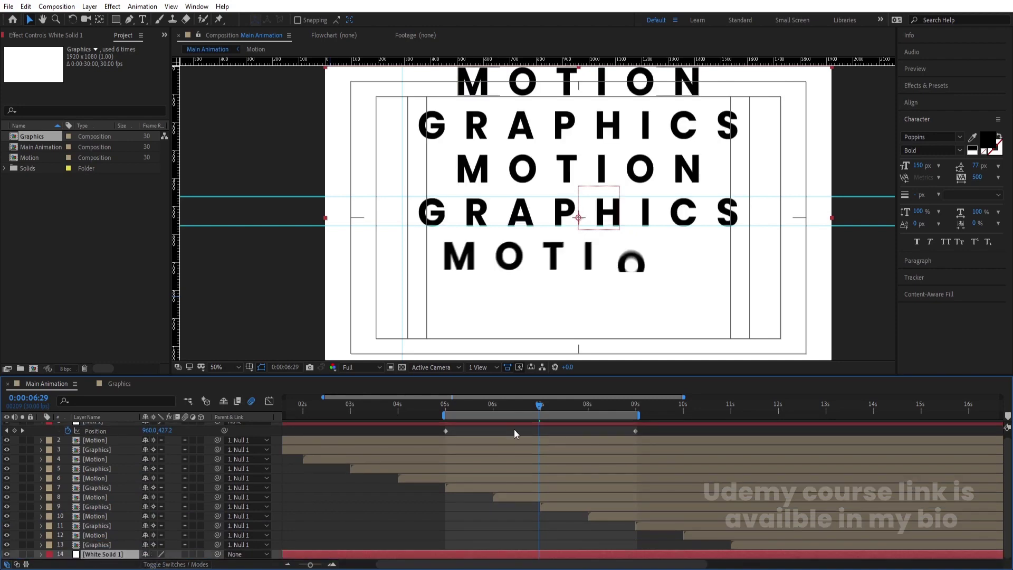
Step: Create a new adjustment layer above the null and all the text layers
right_click(432, 436)
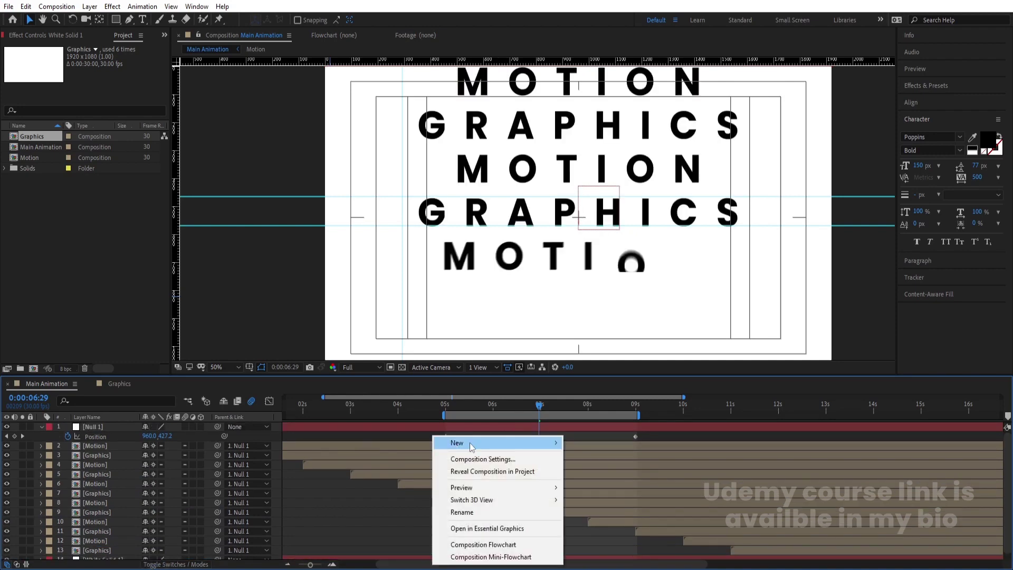
mouse_move(469, 442)
left_click(601, 533)
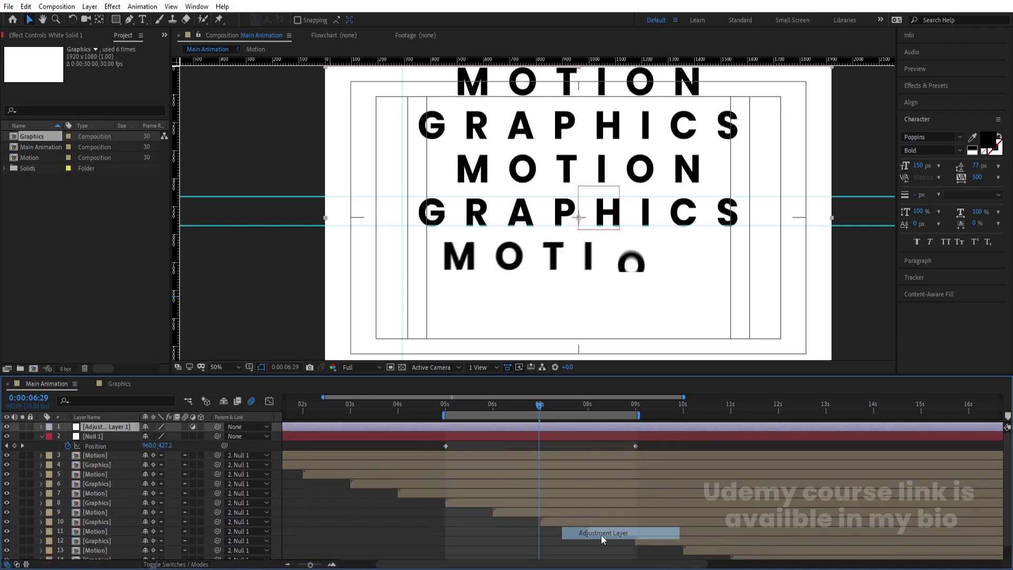
Step: Find the Tint effect by searching for "tint" and apply it to the adjustment layer
left_click(917, 89)
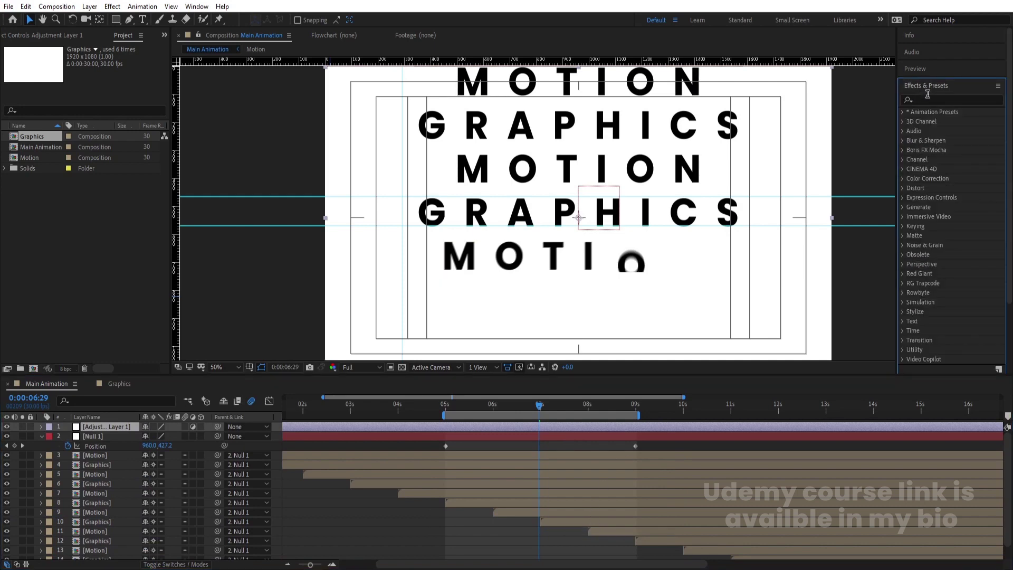
left_click(925, 99)
type("tint")
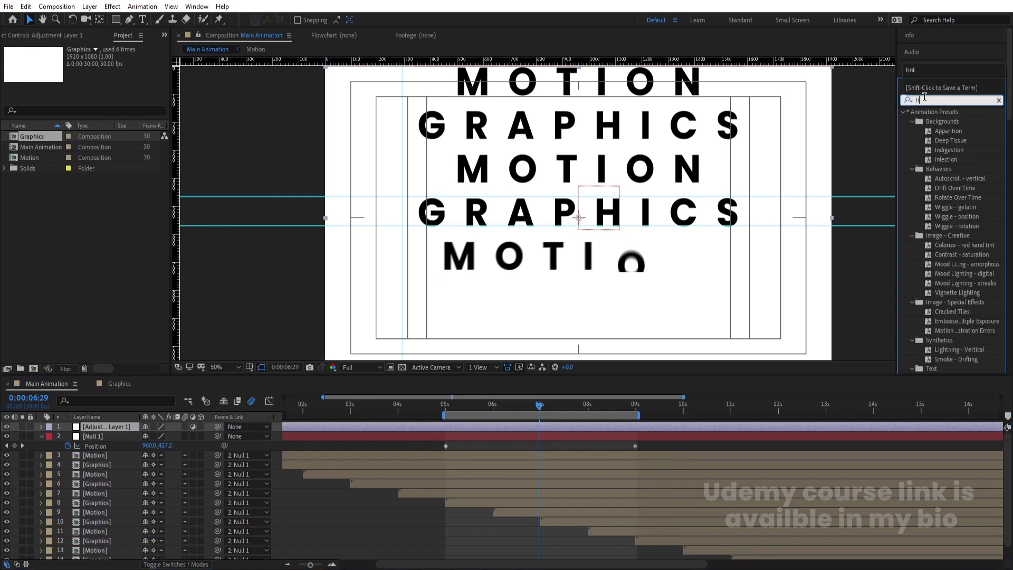
left_click(943, 148)
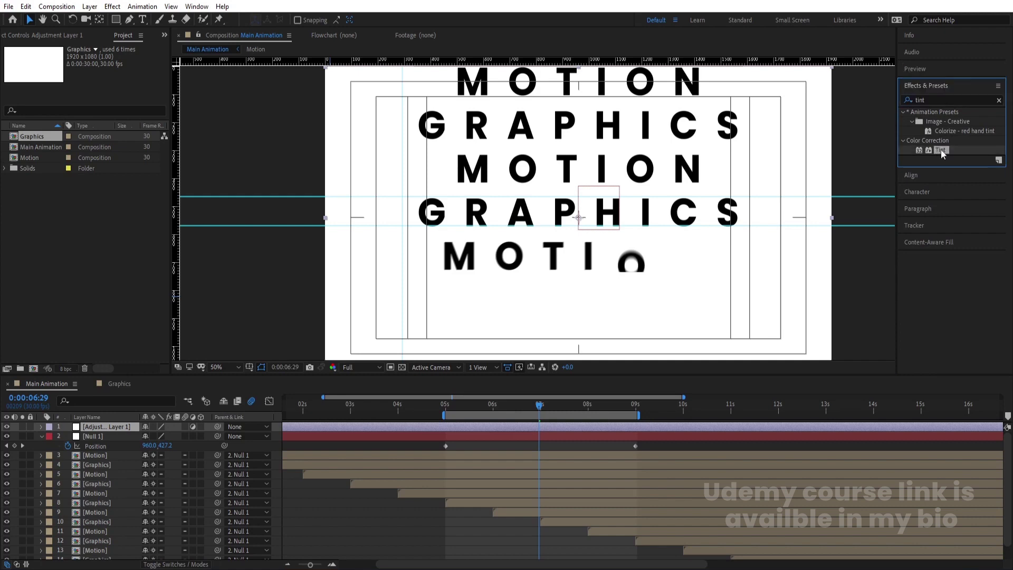
double_click(942, 150)
Step: Try the Tint effect with its colors swapped and restore them, and try a red color for Map Black To
left_click(112, 97)
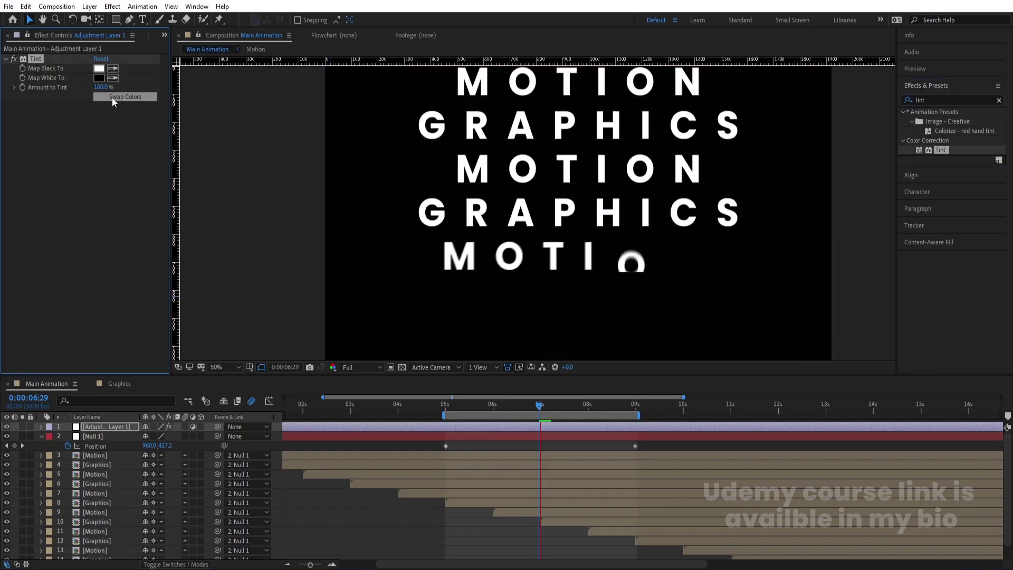
left_click(112, 98)
left_click(99, 68)
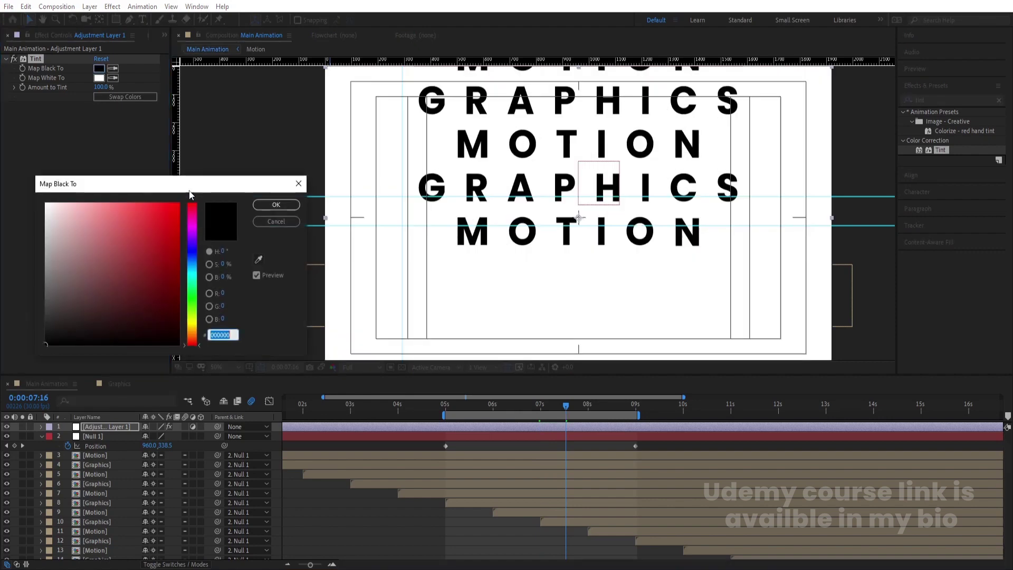
left_click(178, 204)
left_click(275, 221)
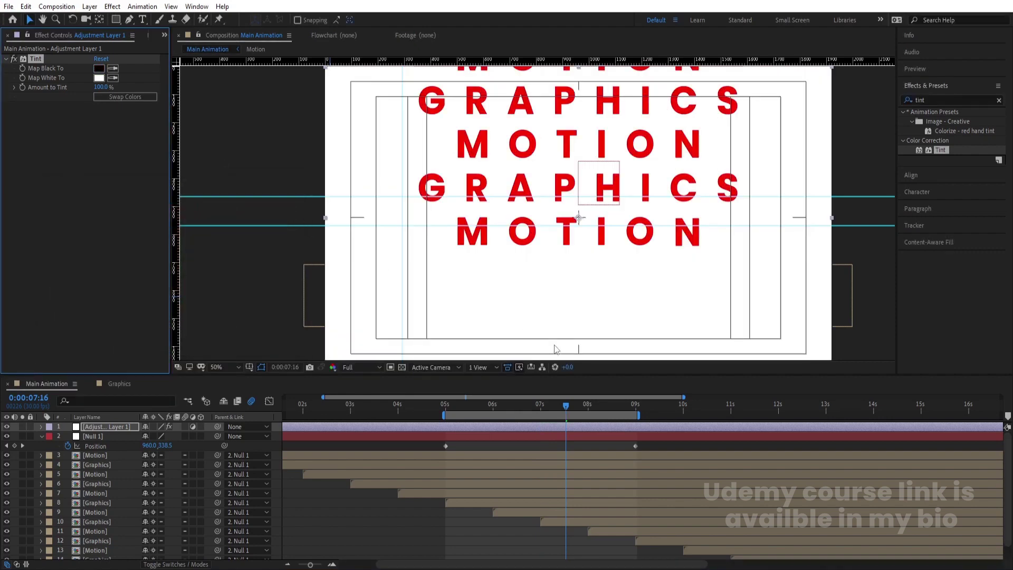